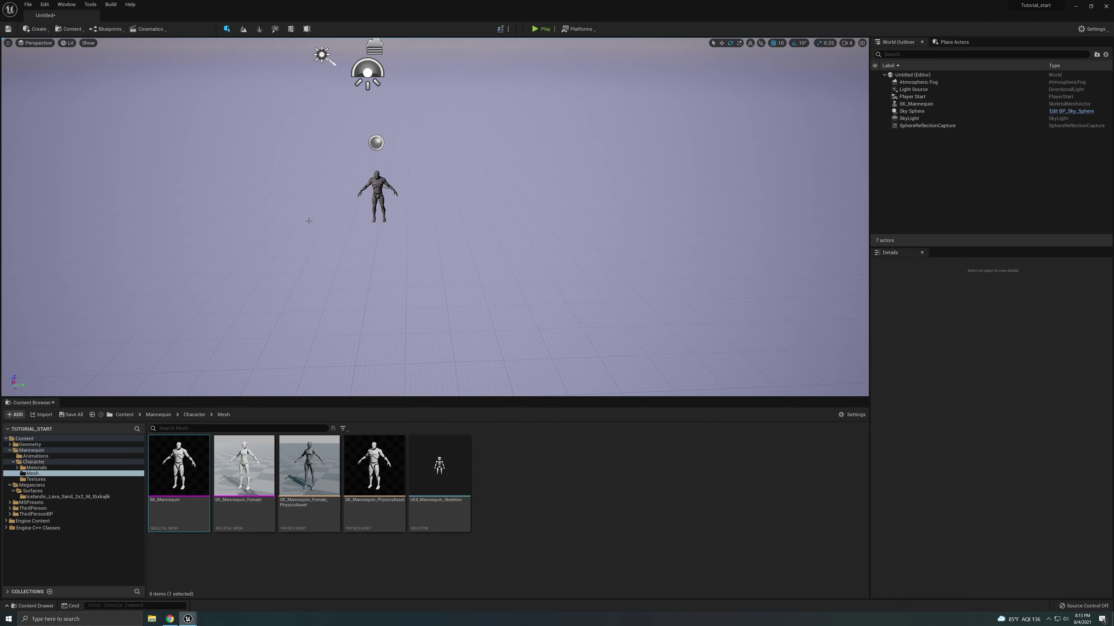
- Switch to Landscape mode to set up a new landscape around the mannequin
{"action": "right_click_drag", "start_coordinate": [375, 260], "coordinate": [398, 246]}
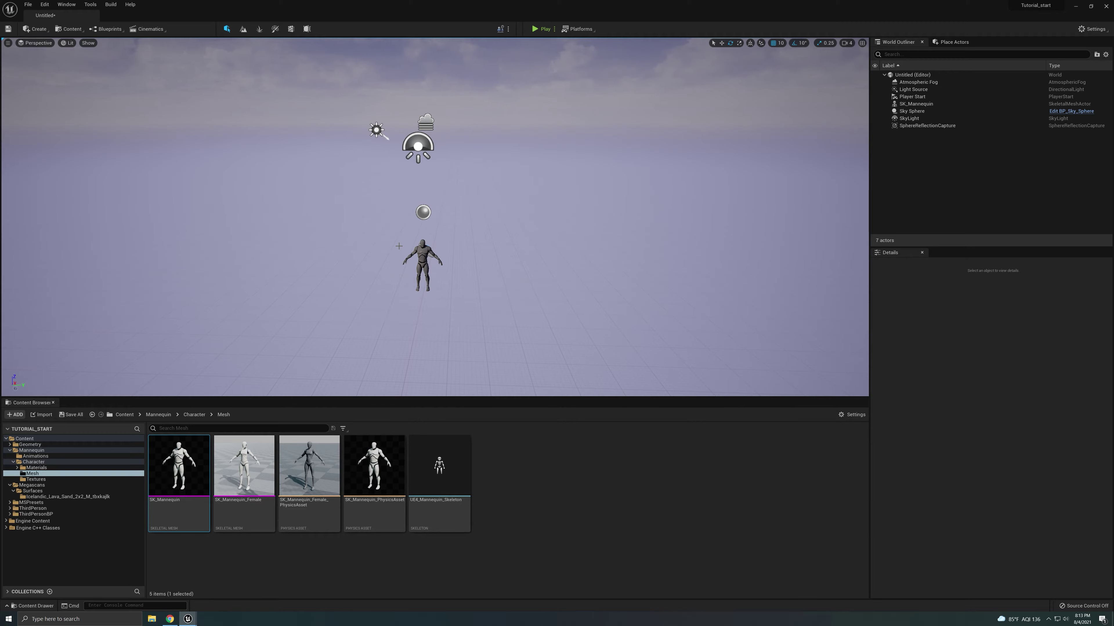
{"action": "left_click", "coordinate": [243, 29]}
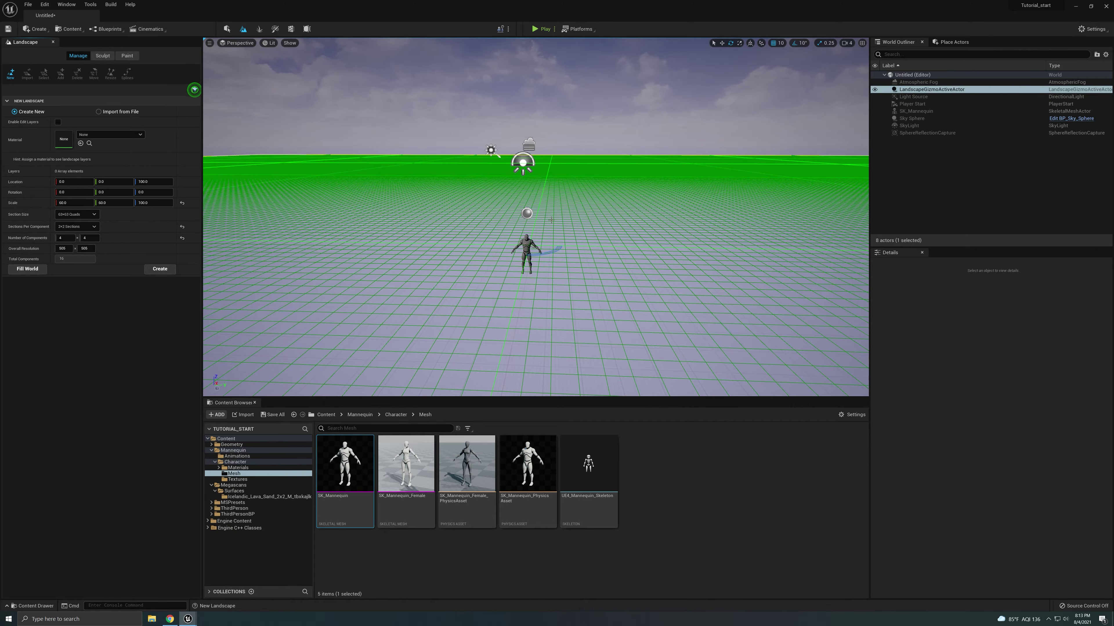
{"action": "right_click_drag", "start_coordinate": [552, 220], "coordinate": [492, 222]}
{"action": "key", "text": "s"}
{"action": "key", "text": "s"}
{"action": "key", "text": "w"}
{"action": "key", "text": "w"}
{"action": "key", "text": "s"}
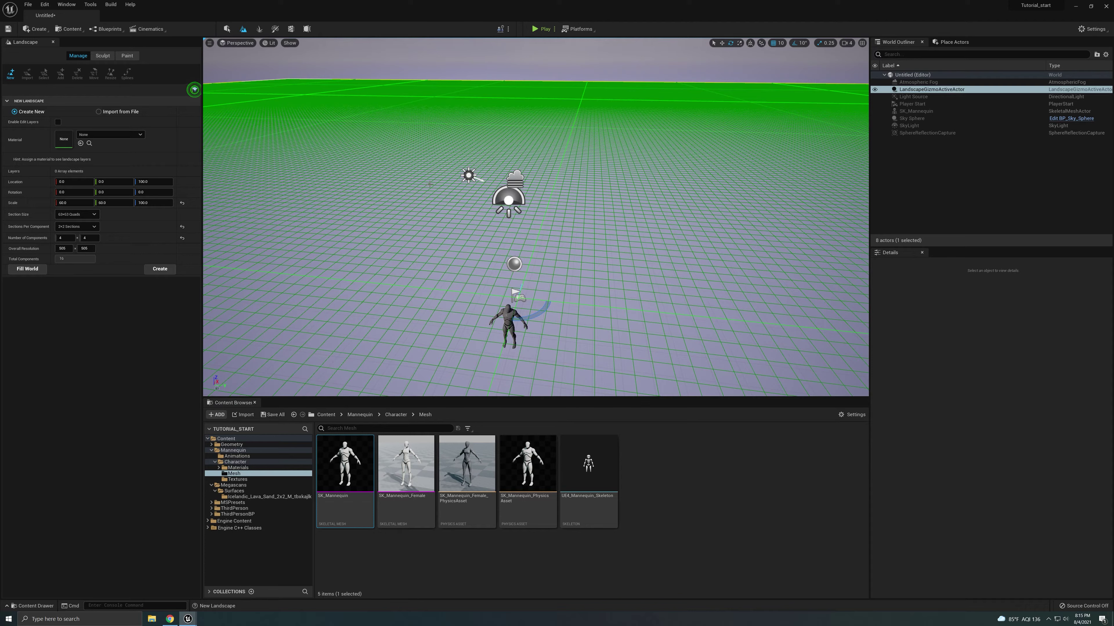
{"action": "mouse_move", "coordinate": [420, 194]}
{"action": "right_mouse_down"}
{"action": "mouse_move", "coordinate": [390, 237]}
{"action": "mouse_move", "coordinate": [421, 202]}
{"action": "mouse_move", "coordinate": [395, 233]}
{"action": "mouse_move", "coordinate": [412, 193]}
{"action": "mouse_move", "coordinate": [408, 211]}
{"action": "mouse_move", "coordinate": [420, 206]}
{"action": "right_mouse_up"}
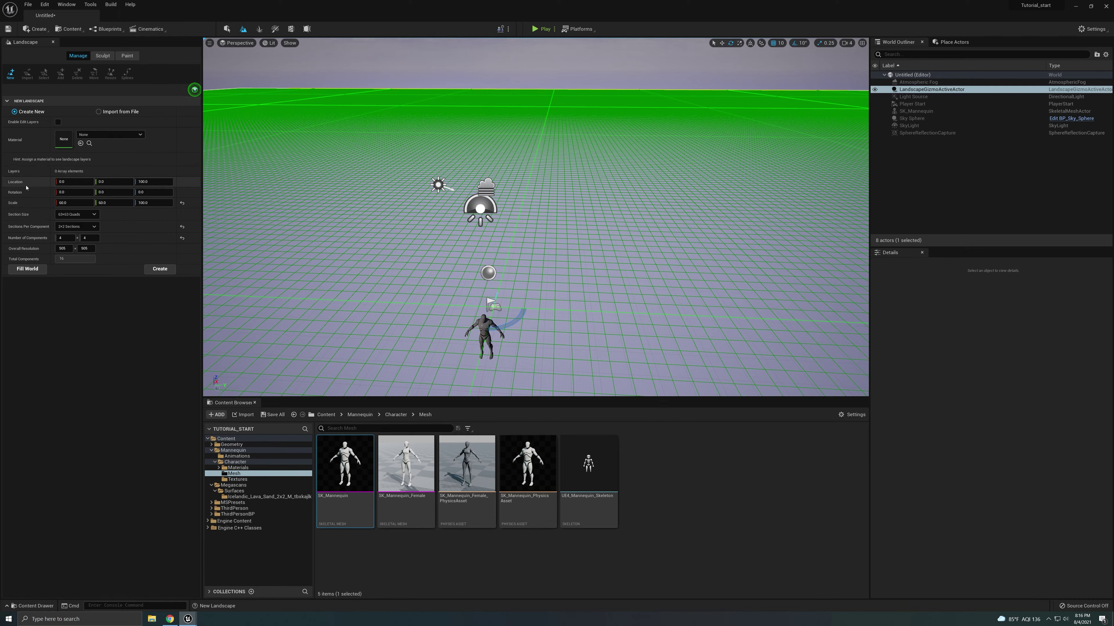
- Set the new landscape's X and Y scale to 100
{"action": "left_click", "coordinate": [66, 205]}
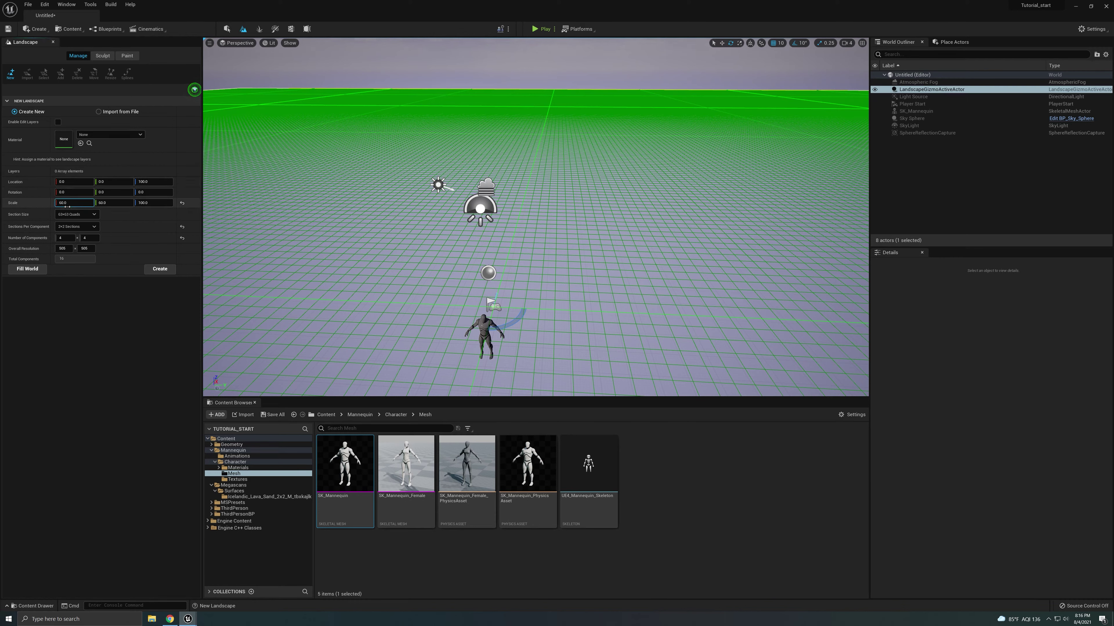
{"action": "type", "text": "100"}
{"action": "key", "text": "Return"}
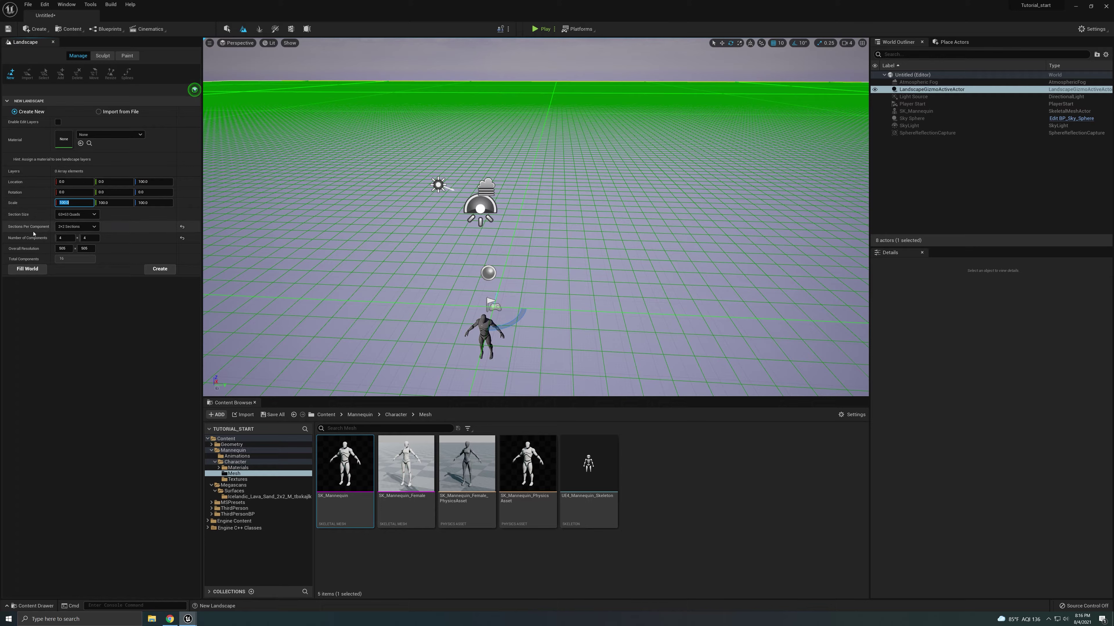
- Set the new landscape's Sections Per Component to 1×1 Section
{"action": "right_click_drag", "start_coordinate": [438, 245], "coordinate": [517, 325]}
{"action": "key", "text": "s"}
{"action": "left_click", "coordinate": [77, 226]}
{"action": "left_click", "coordinate": [68, 234]}
{"action": "right_click_drag", "start_coordinate": [535, 217], "coordinate": [482, 194]}
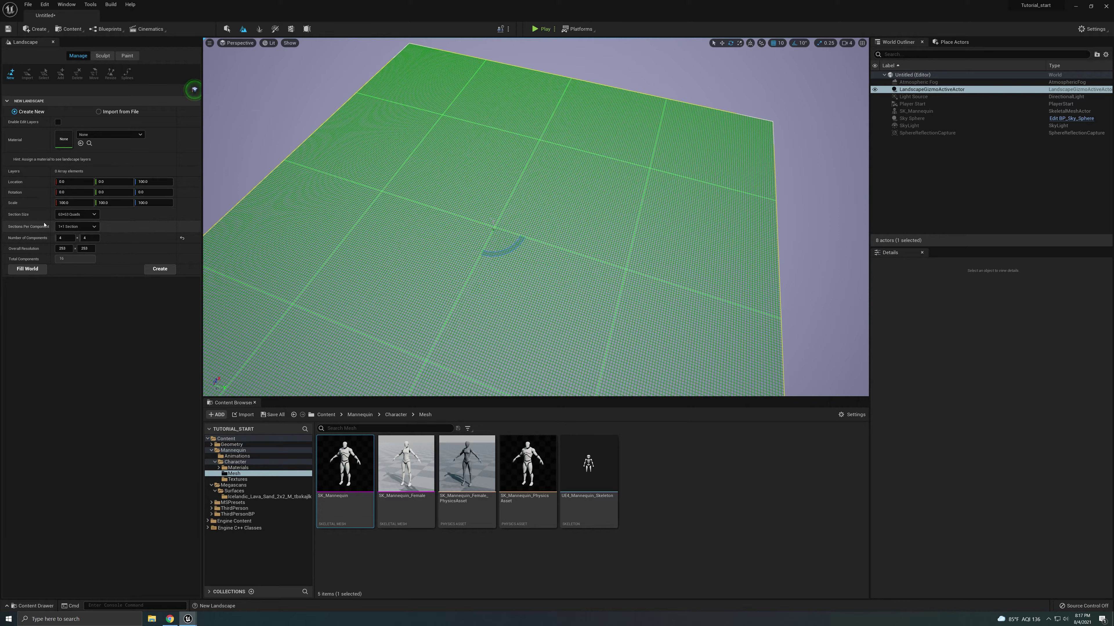
- Set the new landscape's Section Size to 63×63 Quads and Sections Per Component to 2×2 Sections
{"action": "left_click", "coordinate": [75, 214]}
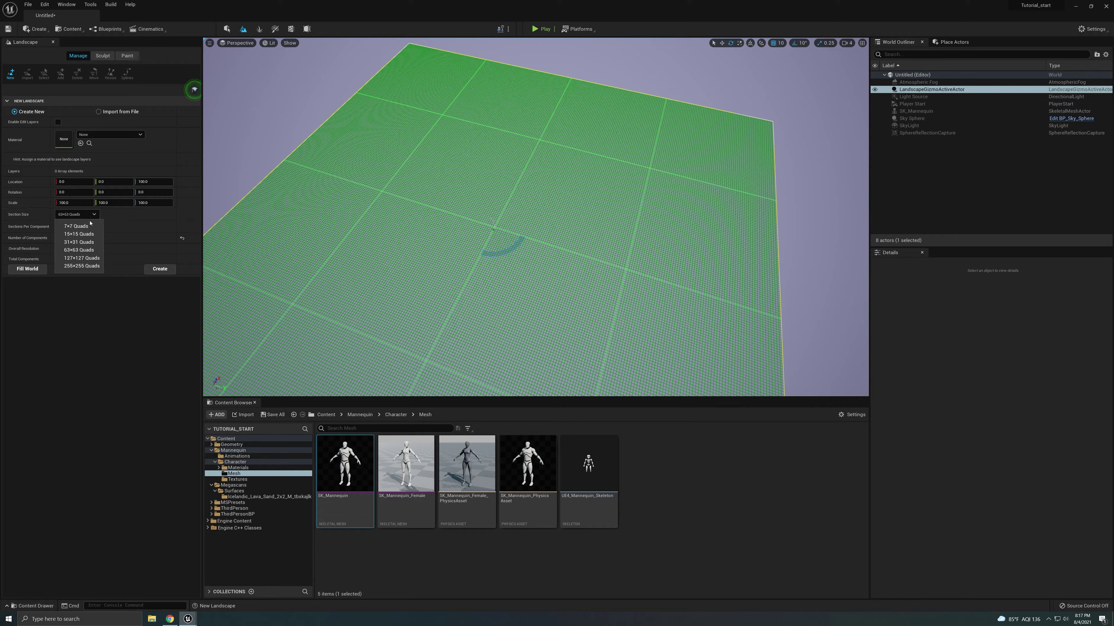
{"action": "left_click", "coordinate": [127, 345]}
{"action": "left_click", "coordinate": [85, 215]}
{"action": "left_click", "coordinate": [73, 250]}
{"action": "left_click", "coordinate": [76, 226]}
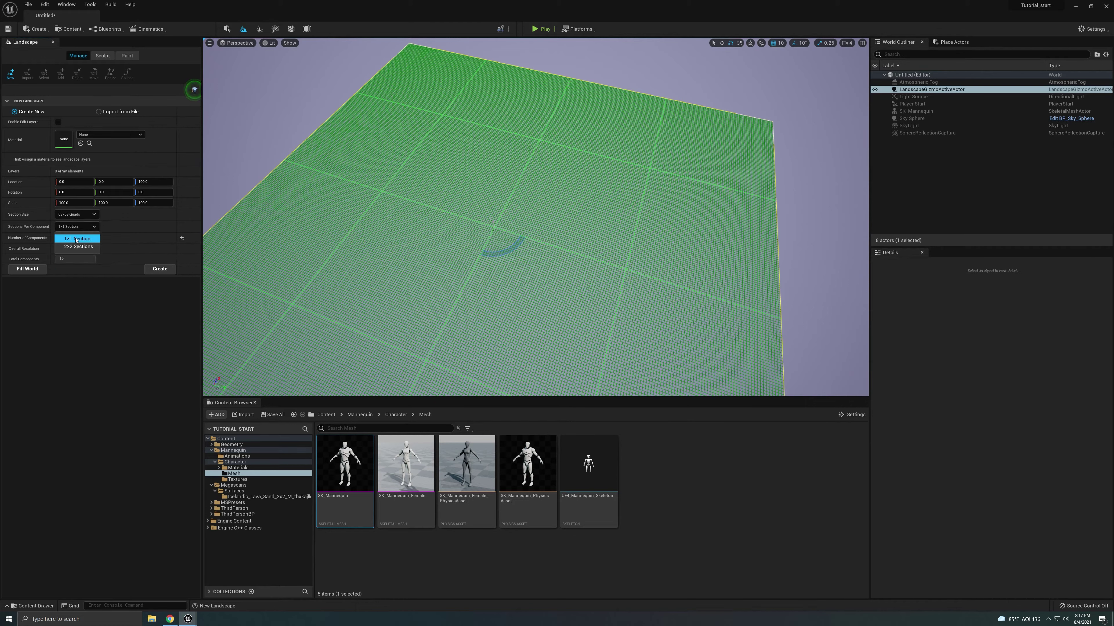
{"action": "left_click", "coordinate": [78, 247]}
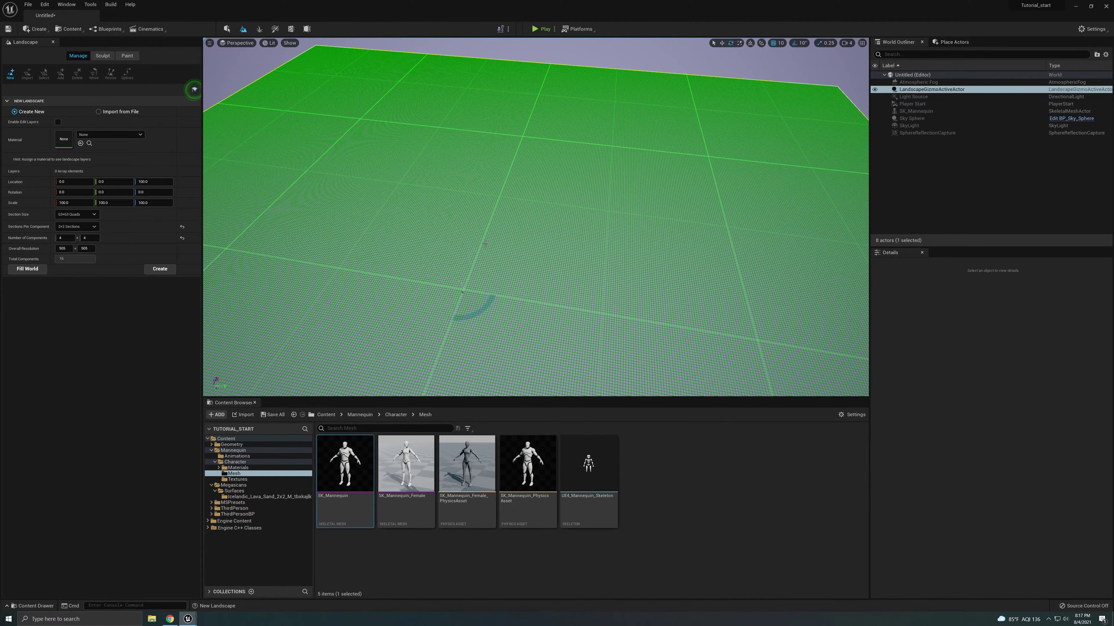
- Raise the viewport camera speed for faster navigation around the landscape preview
{"action": "right_click_drag", "start_coordinate": [536, 217], "coordinate": [537, 261]}
{"action": "key", "text": "w"}
{"action": "left_click", "coordinate": [845, 43]}
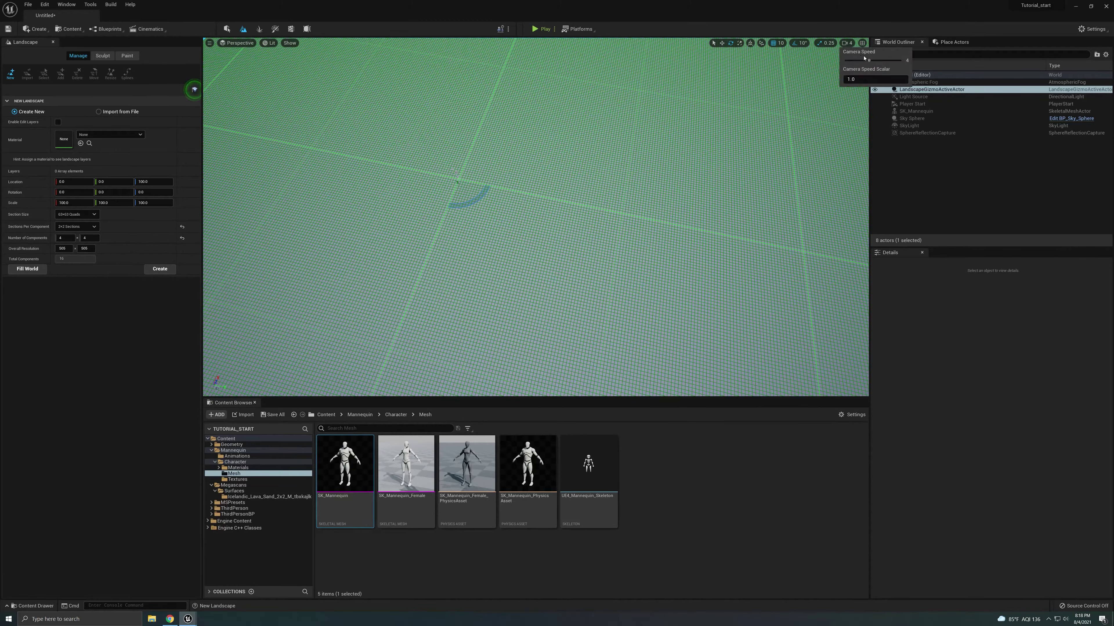
{"action": "left_click", "coordinate": [888, 61]}
{"action": "key", "text": "w"}
{"action": "right_click_drag", "start_coordinate": [535, 217], "coordinate": [452, 188]}
{"action": "key", "text": "s"}
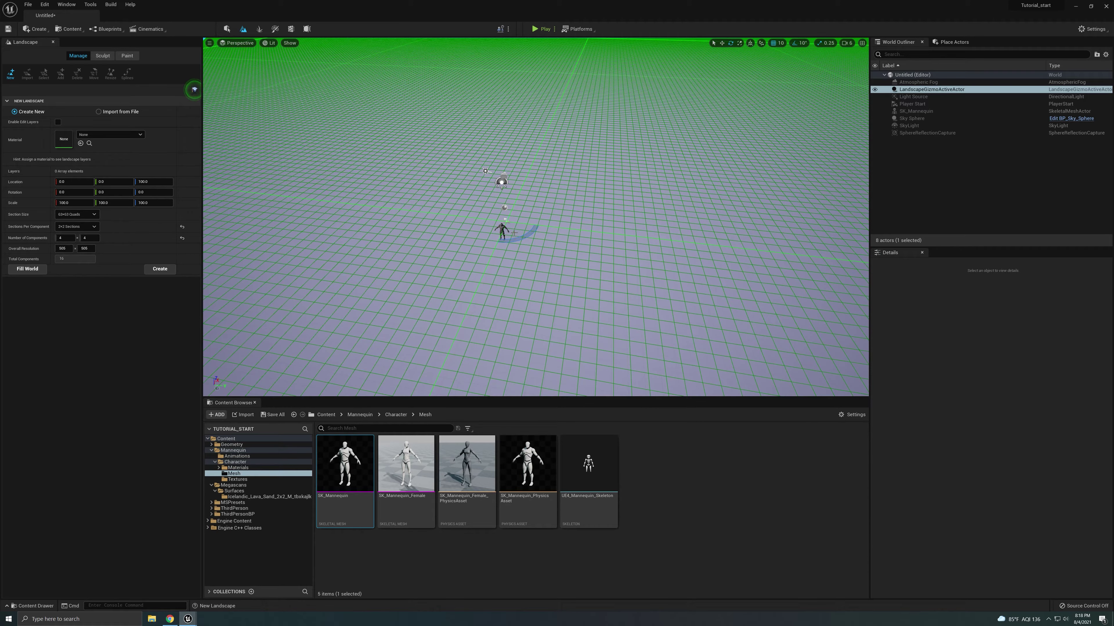
- Set the new landscape's X and Y scale to 60 and create the landscape
{"action": "left_click", "coordinate": [73, 203]}
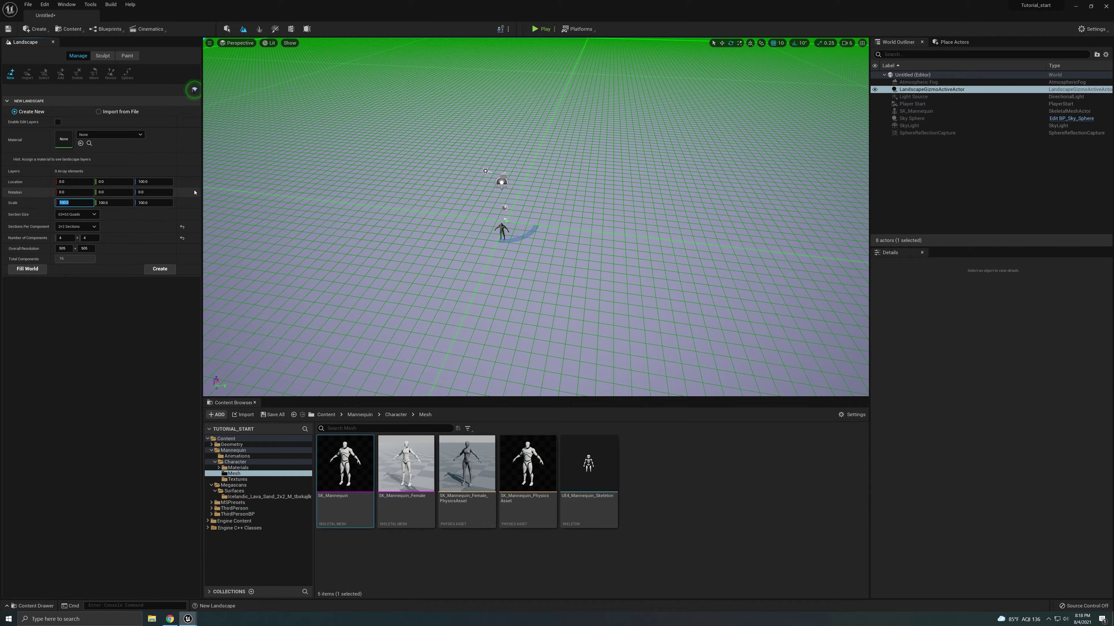
{"action": "type", "text": "60"}
{"action": "key", "text": "Return"}
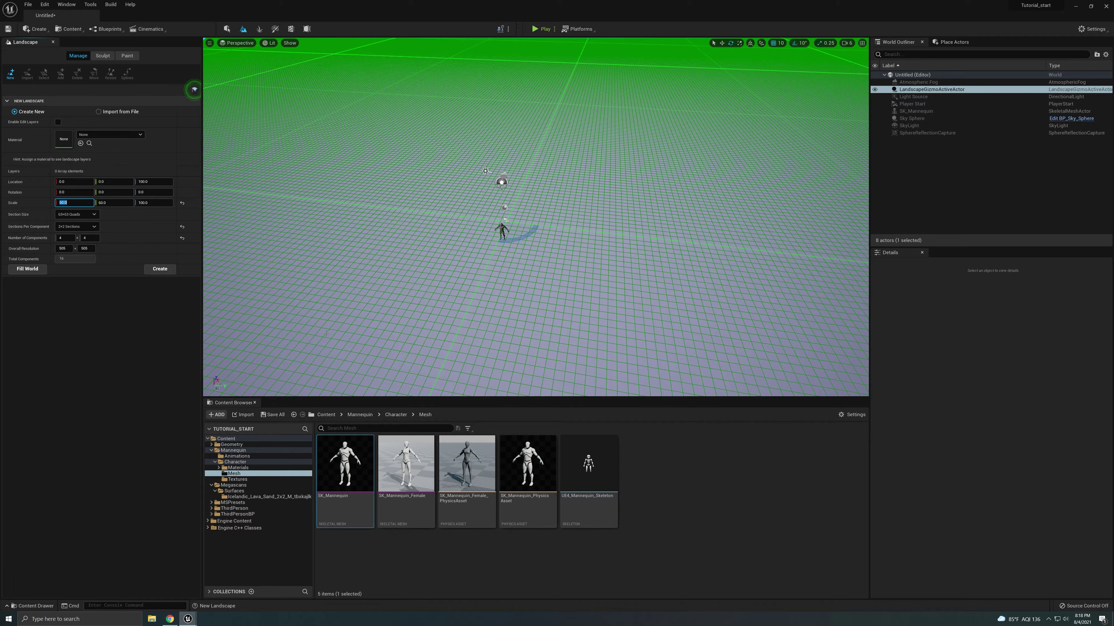
{"action": "left_click", "coordinate": [162, 271]}
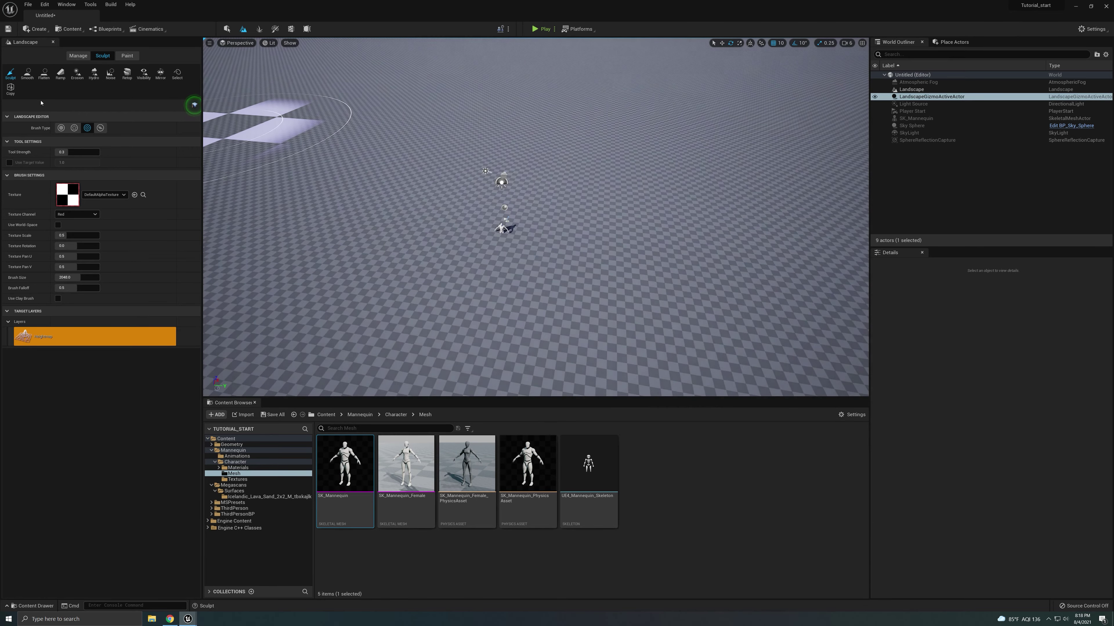
- Sculpt several test hills on the landscape around the mannequin using the circle brush
{"action": "left_click", "coordinate": [61, 127]}
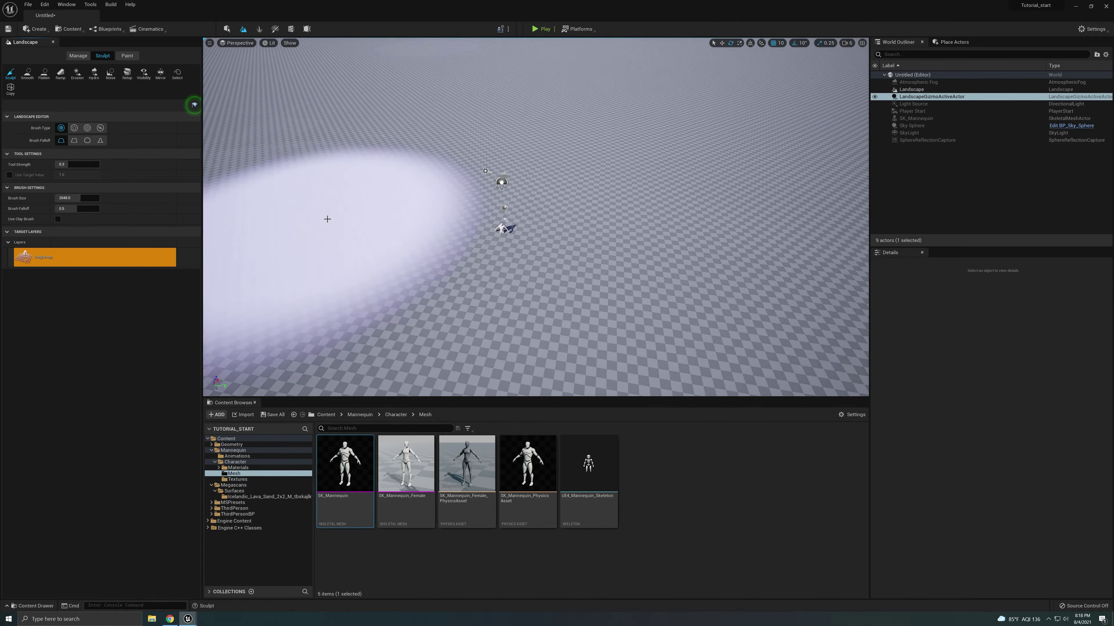
{"action": "mouse_move", "coordinate": [368, 102]}
{"action": "left_mouse_down"}
{"action": "mouse_move", "coordinate": [417, 82]}
{"action": "mouse_move", "coordinate": [626, 102]}
{"action": "mouse_move", "coordinate": [846, 172]}
{"action": "mouse_move", "coordinate": [721, 102]}
{"action": "left_mouse_up"}
{"action": "key", "text": "s"}
{"action": "mouse_move", "coordinate": [671, 145]}
{"action": "right_mouse_down"}
{"action": "mouse_move", "coordinate": [684, 105]}
{"action": "mouse_move", "coordinate": [661, 149]}
{"action": "right_mouse_up"}
{"action": "key", "text": "a"}
{"action": "mouse_move", "coordinate": [478, 223]}
{"action": "left_mouse_down"}
{"action": "mouse_move", "coordinate": [387, 310]}
{"action": "mouse_move", "coordinate": [427, 249]}
{"action": "mouse_move", "coordinate": [286, 244]}
{"action": "mouse_move", "coordinate": [386, 259]}
{"action": "mouse_move", "coordinate": [622, 204]}
{"action": "left_mouse_up"}
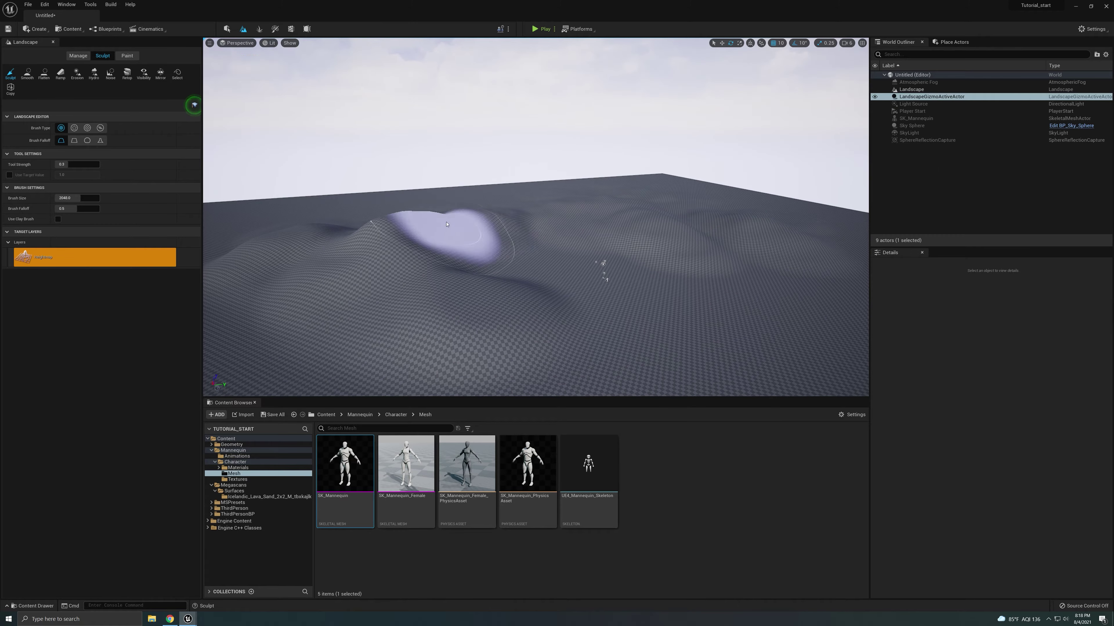
{"action": "key", "text": "w"}
{"action": "mouse_move", "coordinate": [447, 224]}
{"action": "right_mouse_down"}
{"action": "mouse_move", "coordinate": [434, 234]}
{"action": "mouse_move", "coordinate": [475, 239]}
{"action": "right_mouse_up"}
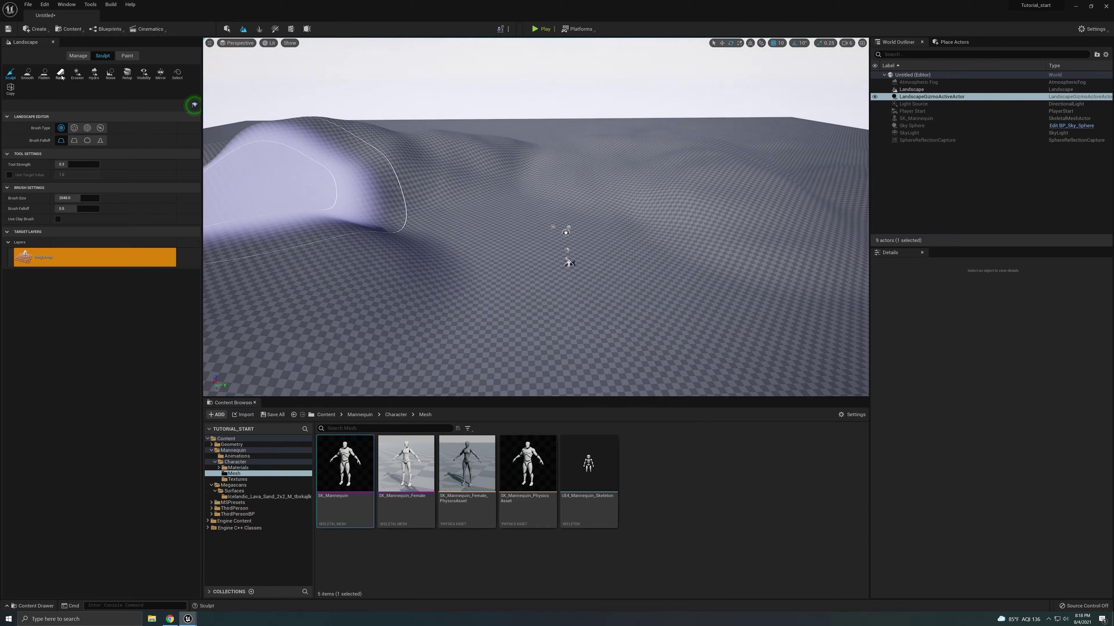
{"action": "key", "text": "s"}
{"action": "right_click_drag", "start_coordinate": [552, 187], "coordinate": [549, 208]}
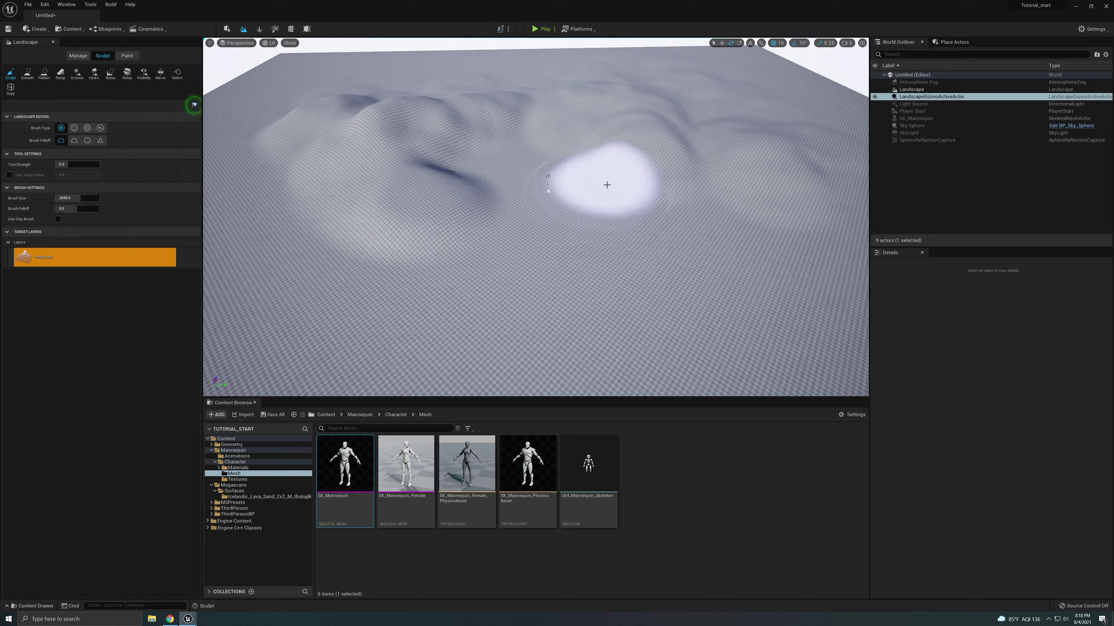
{"action": "left_click_drag", "start_coordinate": [679, 183], "coordinate": [690, 190]}
- Undo all the test sculpting strokes, keeping the flat landscape by redoing its creation
{"action": "key", "text": "ctrl+z"}
{"action": "key", "text": "ctrl+z"}
{"action": "key", "text": "ctrl+z"}
{"action": "key", "text": "ctrl+z"}
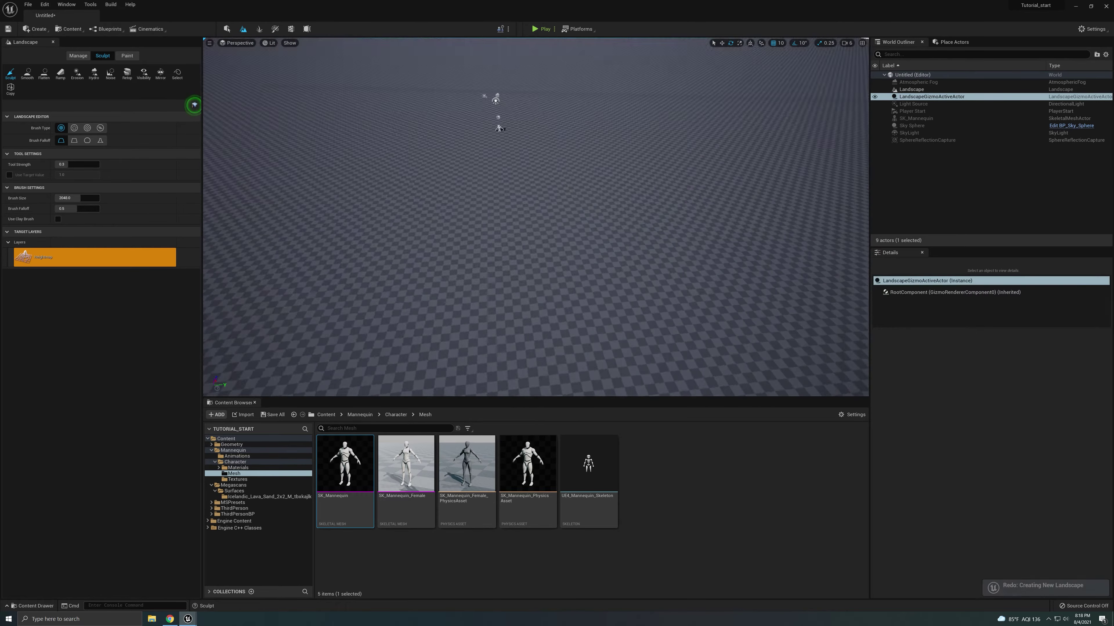
{"action": "key", "text": "ctrl+y"}
- Return to Select mode and set the landscape's Z location to 1
{"action": "key", "text": "w"}
{"action": "mouse_move", "coordinate": [535, 218]}
{"action": "right_mouse_down"}
{"action": "mouse_move", "coordinate": [544, 254]}
{"action": "mouse_move", "coordinate": [537, 237]}
{"action": "mouse_move", "coordinate": [528, 249]}
{"action": "right_mouse_up"}
{"action": "key", "text": "s"}
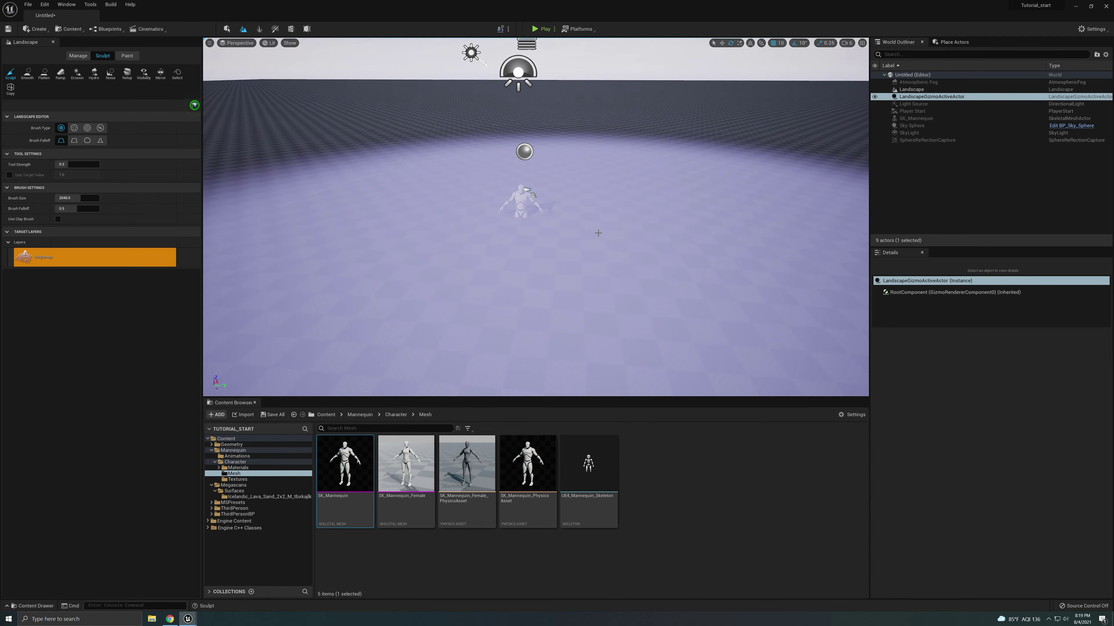
{"action": "left_click", "coordinate": [226, 29]}
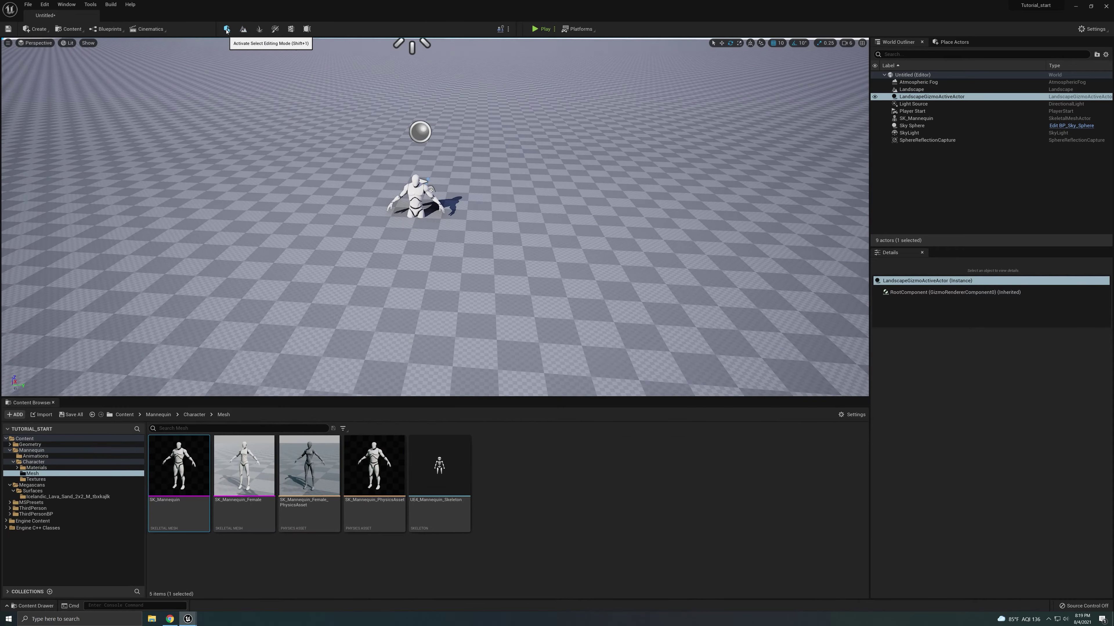
{"action": "left_click", "coordinate": [573, 245]}
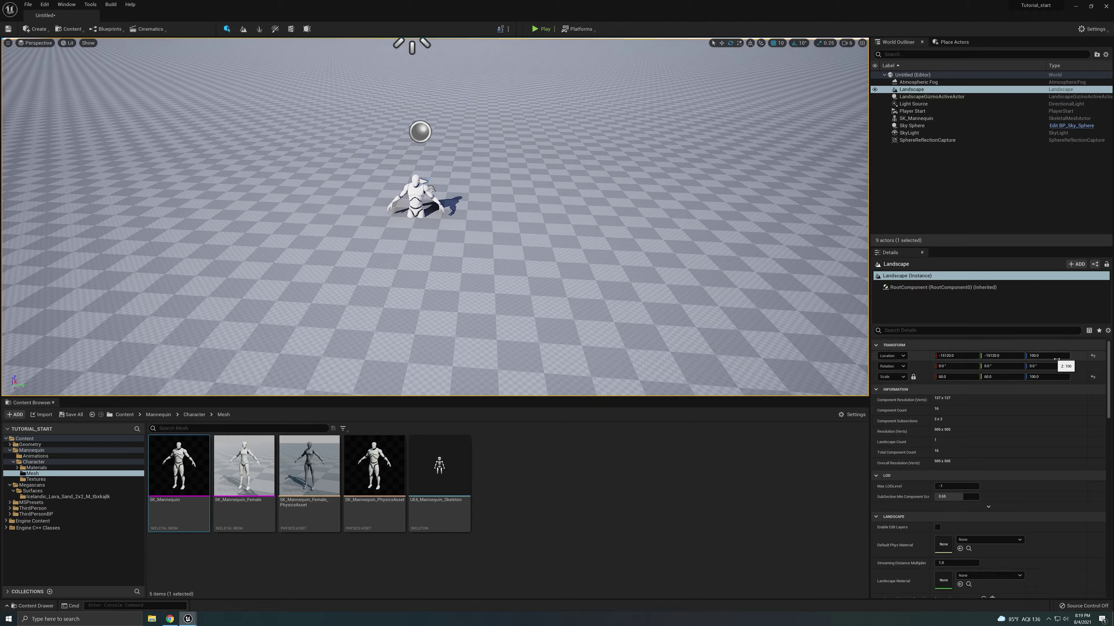
{"action": "left_click", "coordinate": [1047, 359]}
{"action": "type", "text": "1"}
{"action": "key", "text": "Return"}
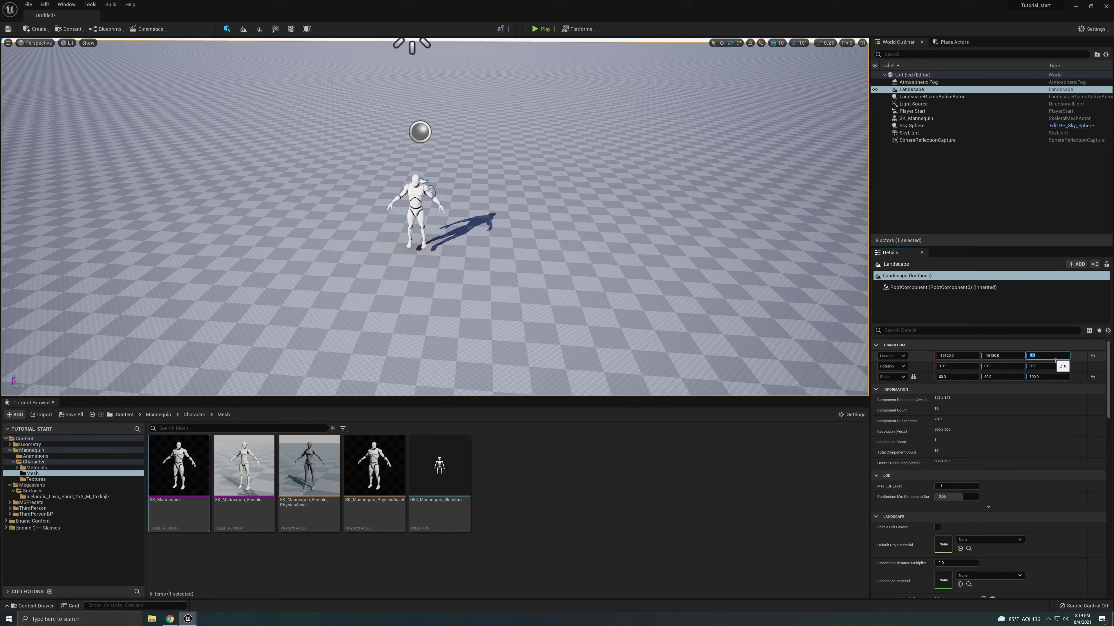
- Lower the viewport camera speed to 3 and move SK_Mannequin down to a Z location of 0
{"action": "right_click_drag", "start_coordinate": [570, 245], "coordinate": [503, 312]}
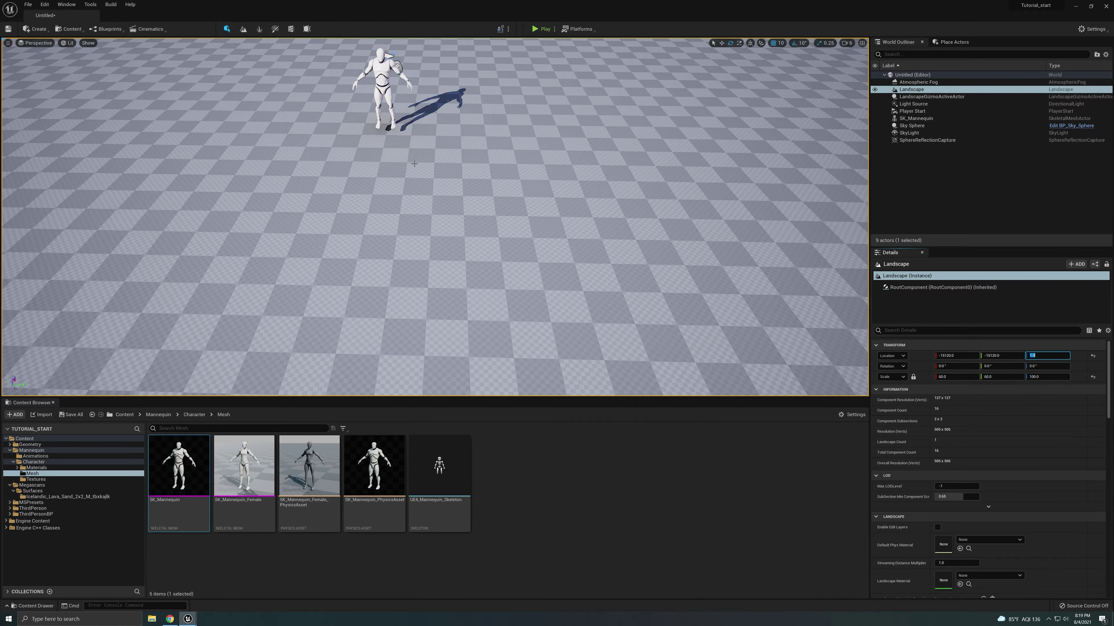
{"action": "right_click_drag", "start_coordinate": [418, 187], "coordinate": [455, 162]}
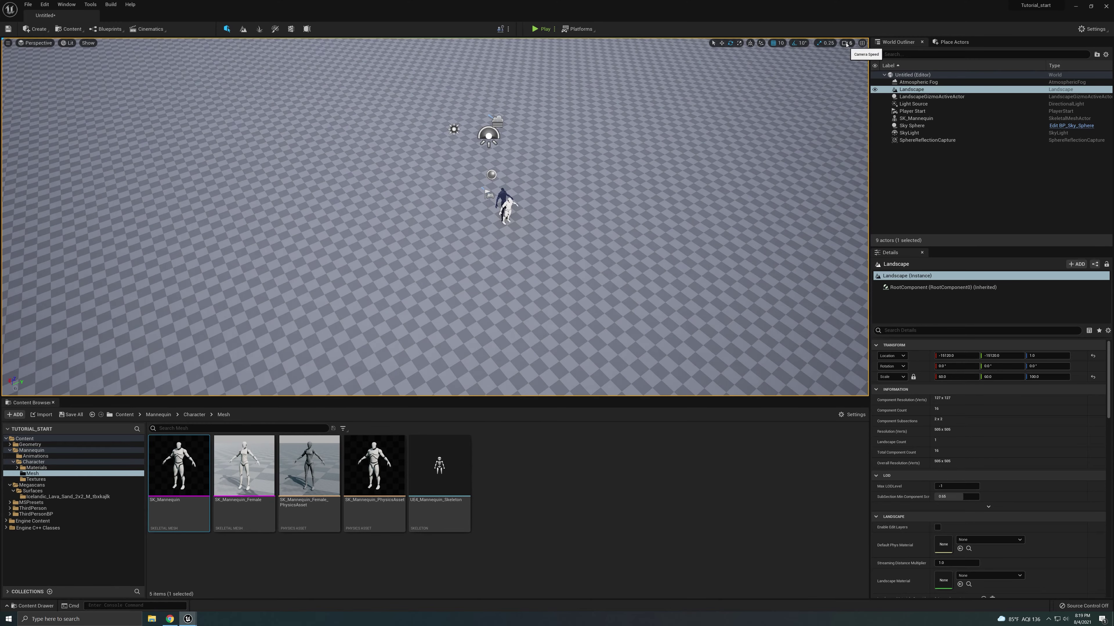
{"action": "left_click", "coordinate": [847, 43]}
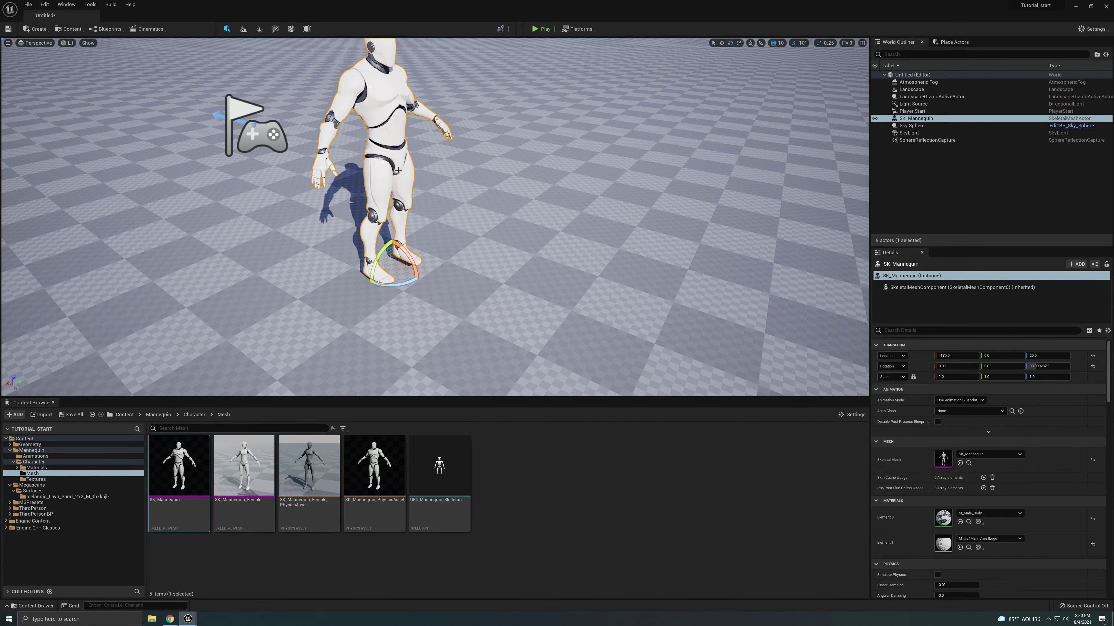
{"action": "key", "text": "w"}
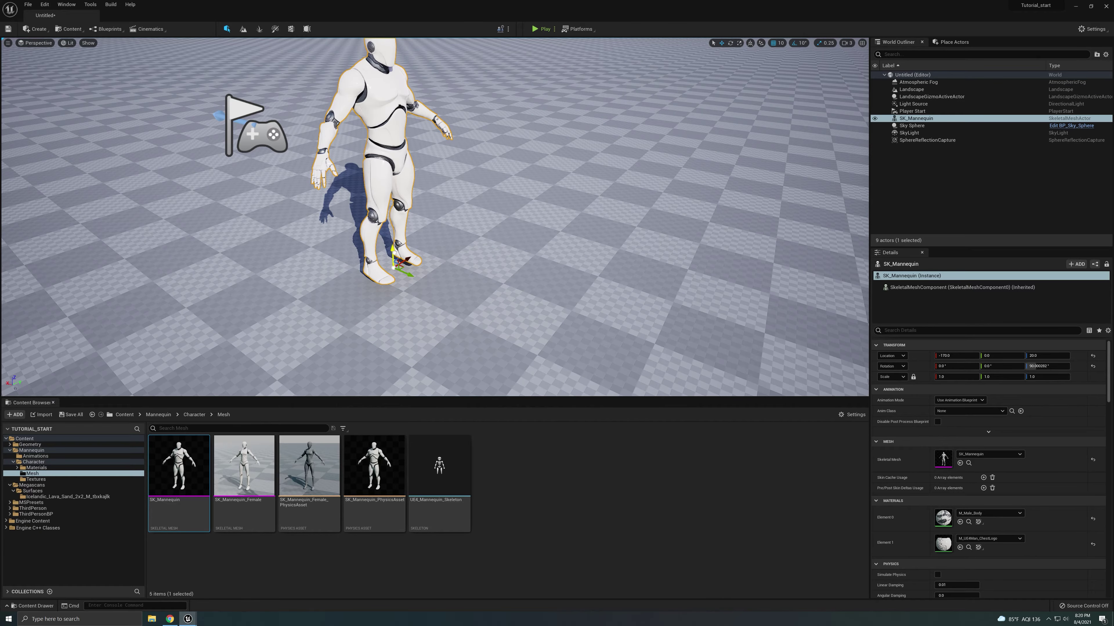
{"action": "mouse_move", "coordinate": [393, 255]}
{"action": "left_mouse_down"}
{"action": "mouse_move", "coordinate": [391, 282]}
{"action": "mouse_move", "coordinate": [392, 272]}
{"action": "left_mouse_up"}
{"action": "right_click_drag", "start_coordinate": [391, 272], "coordinate": [323, 262]}
{"action": "key", "text": "w"}
{"action": "key", "text": "s"}
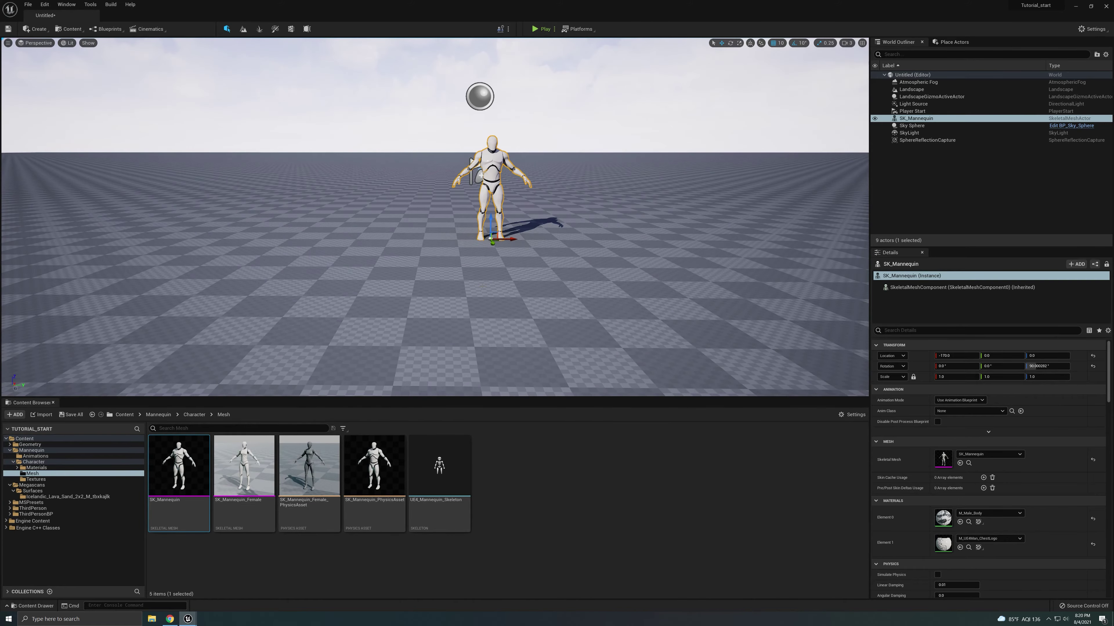
- Select the landscape and examine its detail properties, including the Landscape Material setting
{"action": "left_click", "coordinate": [481, 286]}
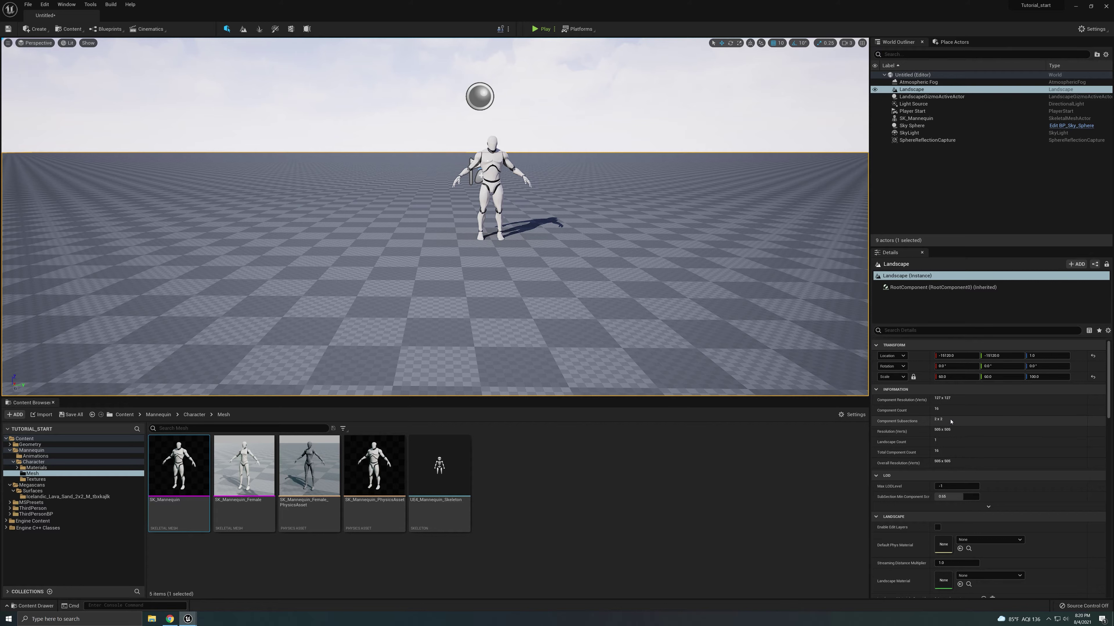
{"action": "scroll", "coordinate": [973, 406], "scroll_direction": "down", "scroll_amount": 1}
{"action": "scroll", "coordinate": [972, 407], "scroll_direction": "down", "scroll_amount": 5}
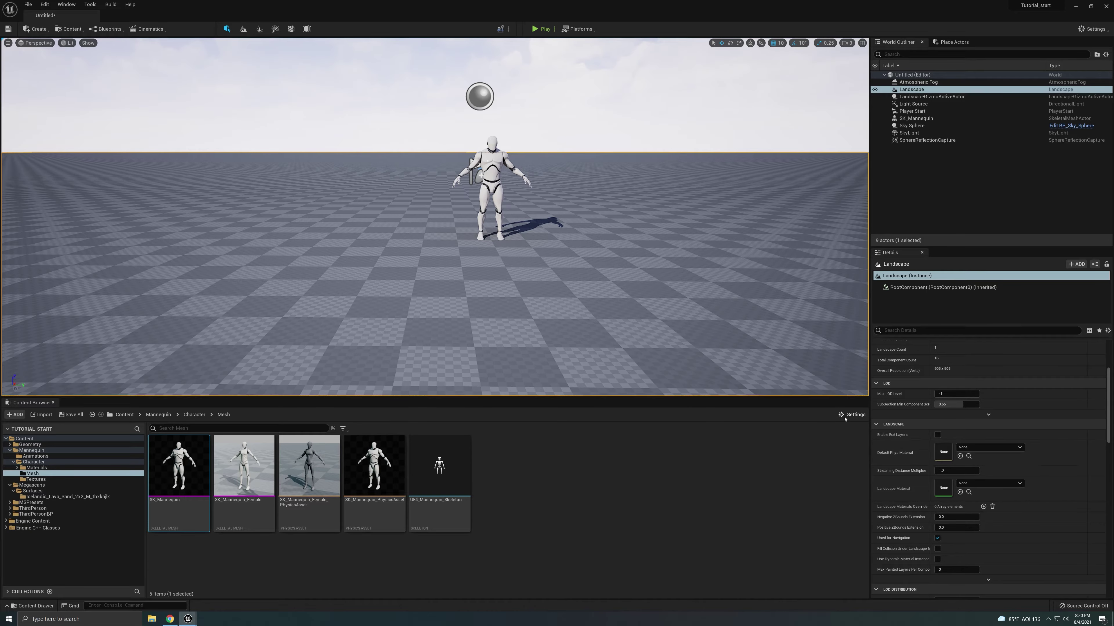
{"action": "scroll", "coordinate": [1046, 443], "scroll_direction": "down", "scroll_amount": 3}
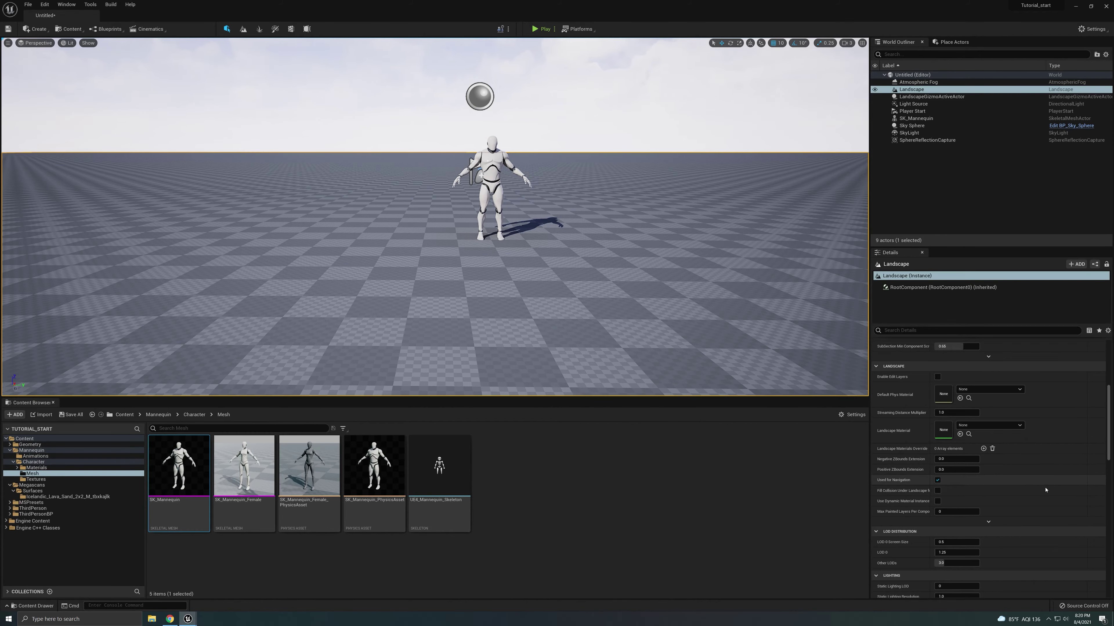
{"action": "scroll", "coordinate": [903, 487], "scroll_direction": "up", "scroll_amount": 2}
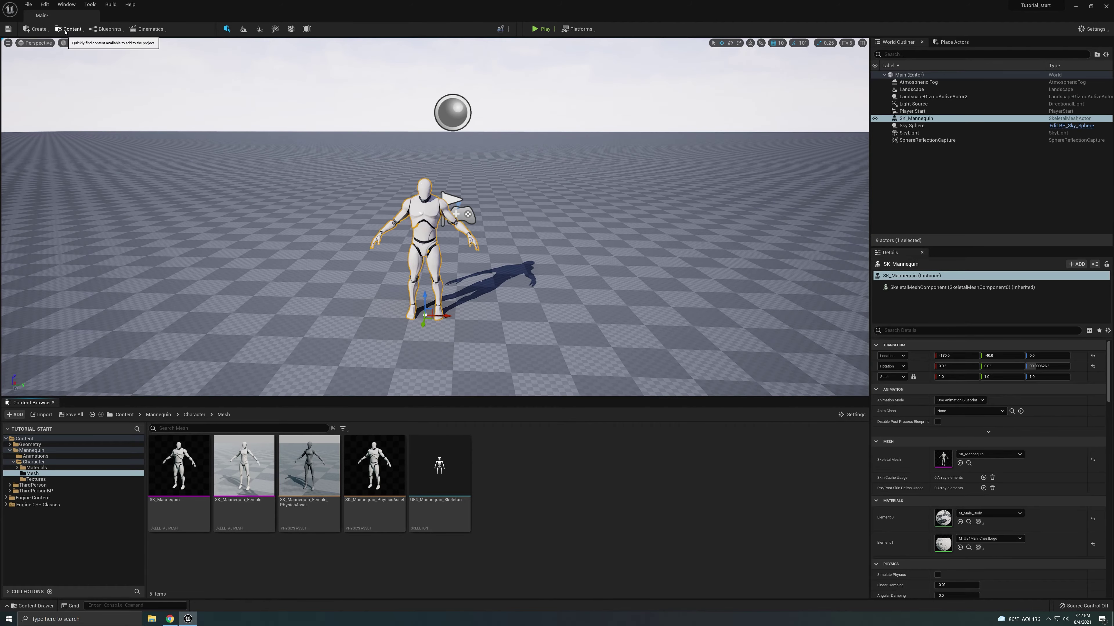
- Open Quixel Bridge to get content for the project
{"action": "left_click", "coordinate": [65, 29]}
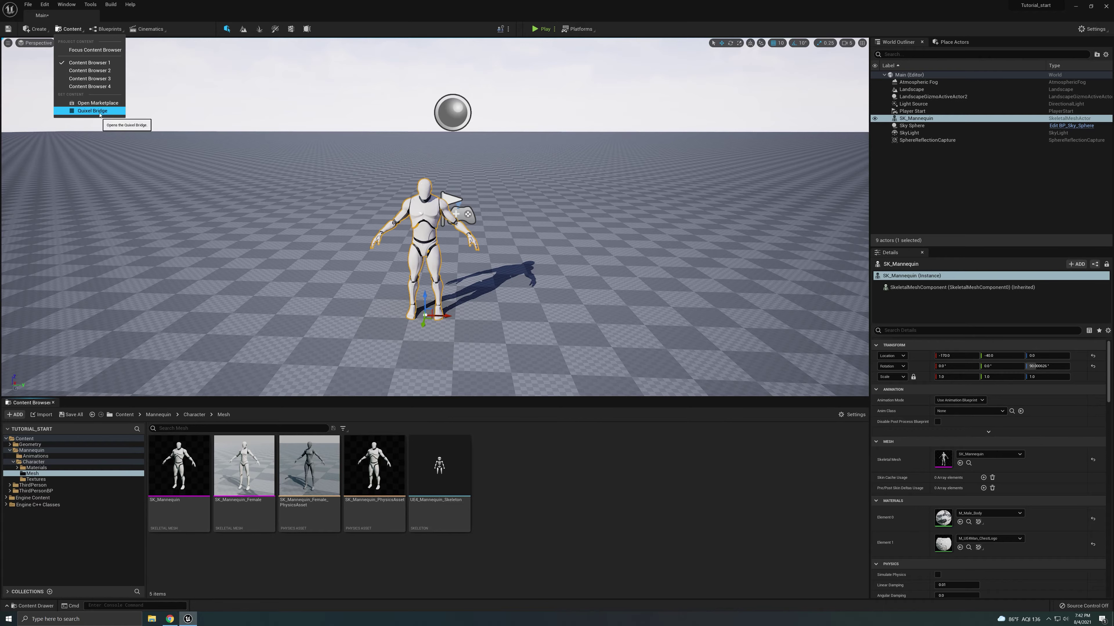
{"action": "left_click", "coordinate": [87, 112]}
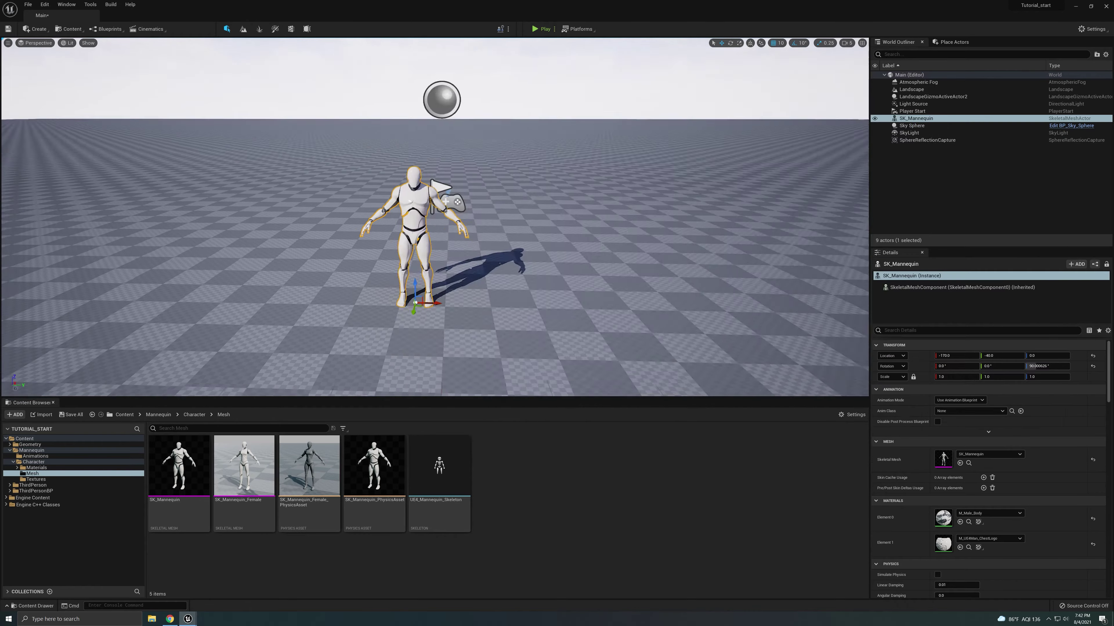
- Search Quixel Bridge for "icelandic" and narrow the results to the Surfaces category
{"action": "right_click_drag", "start_coordinate": [492, 234], "coordinate": [510, 235]}
{"action": "mouse_move", "coordinate": [188, 618]}
{"action": "left_click", "coordinate": [228, 586]}
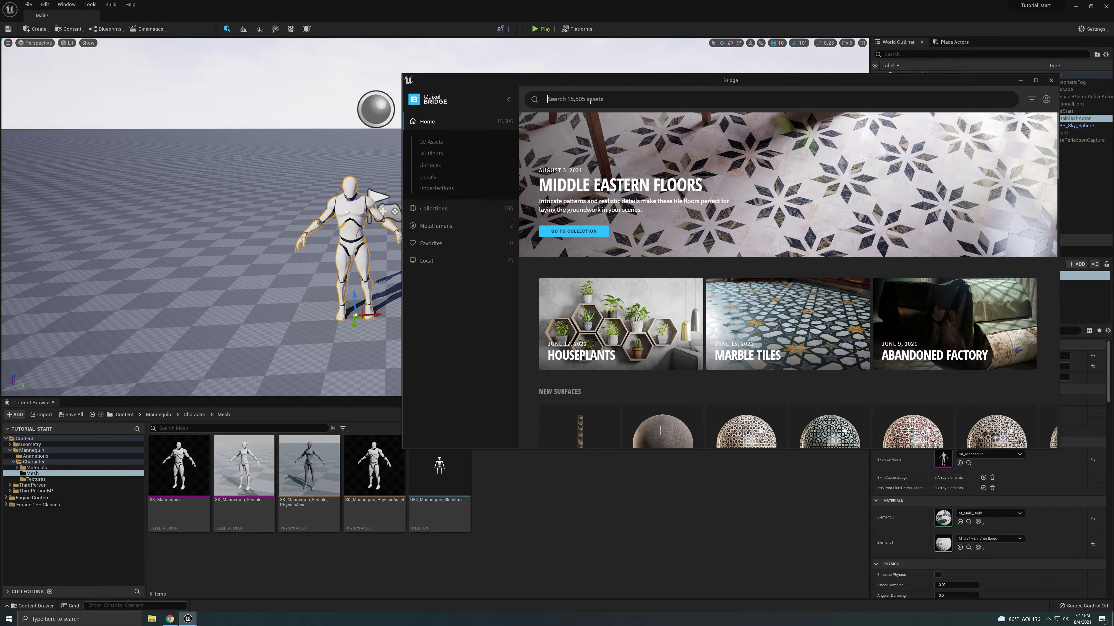
{"action": "type", "text": "icelandic"}
{"action": "key", "text": "Return"}
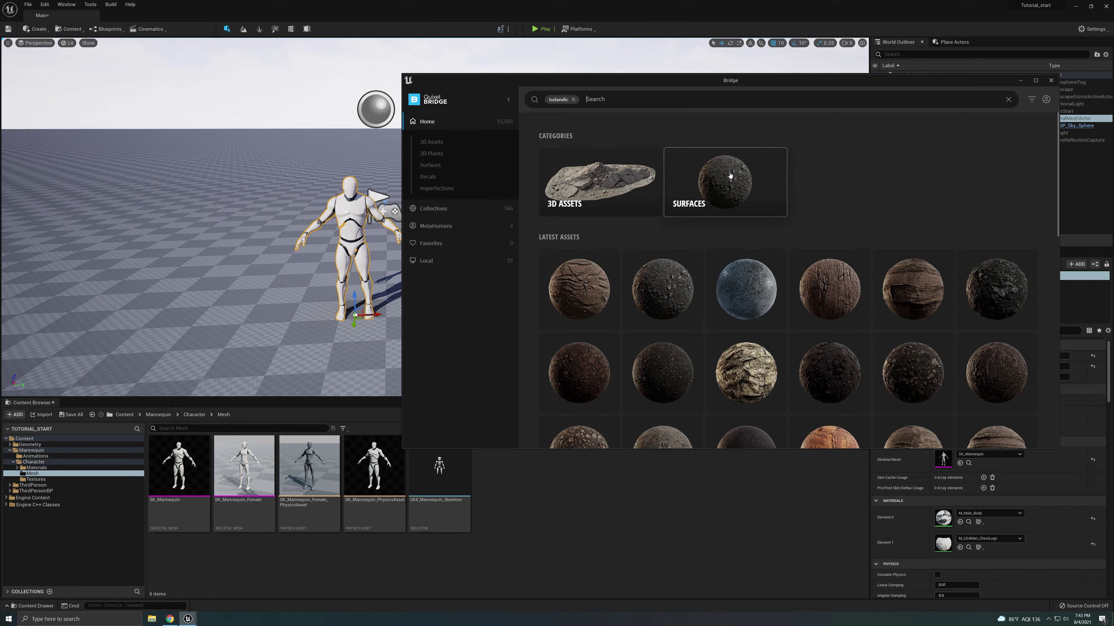
{"action": "left_click", "coordinate": [744, 187]}
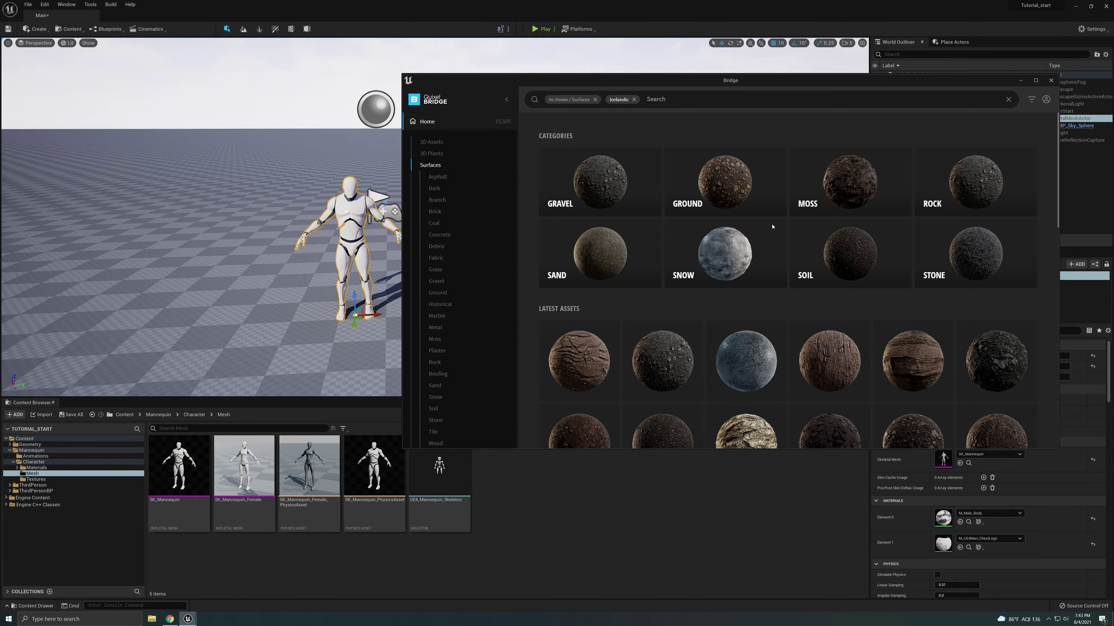
- Find the Icelandic Lava Sand surface and add it to the project at Highest Quality
{"action": "scroll", "coordinate": [623, 337], "scroll_direction": "down", "scroll_amount": 4}
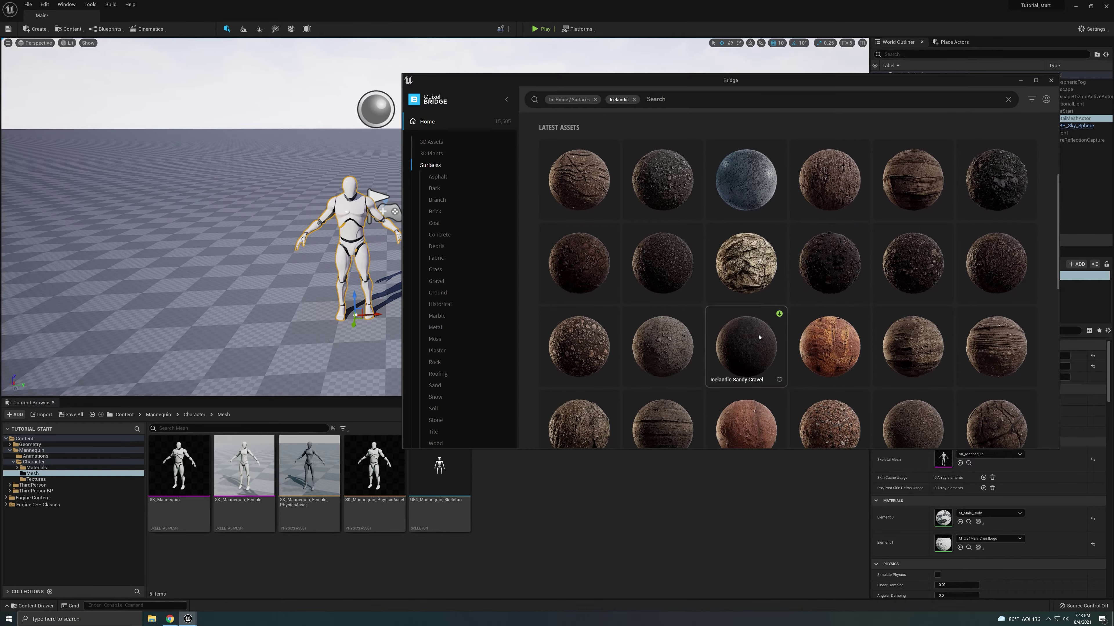
{"action": "scroll", "coordinate": [747, 334], "scroll_direction": "down", "scroll_amount": 5}
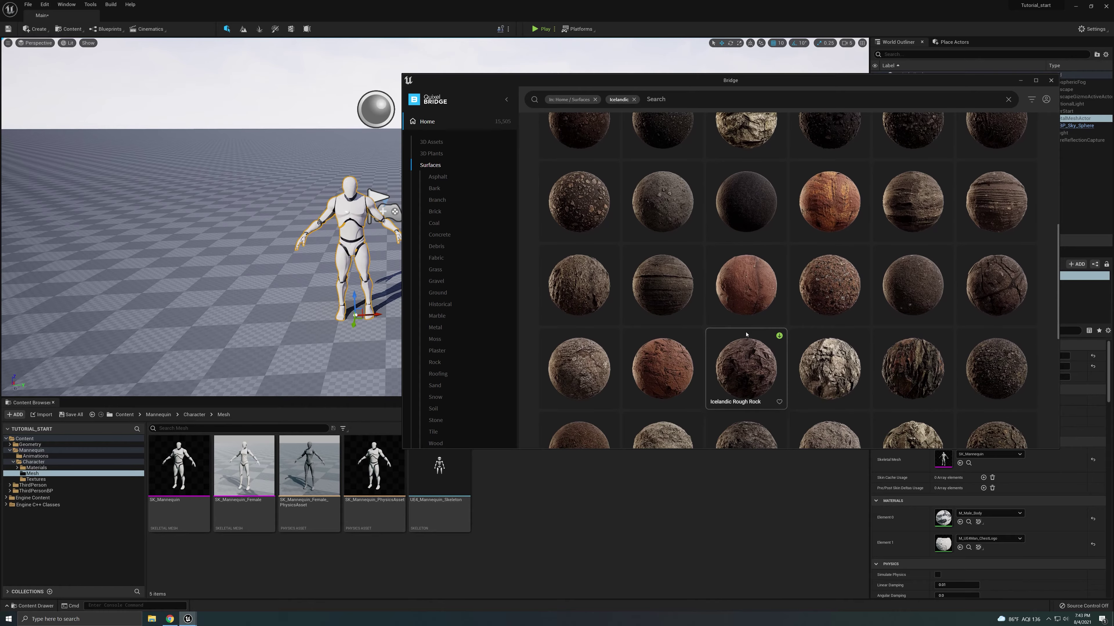
{"action": "scroll", "coordinate": [753, 334], "scroll_direction": "down", "scroll_amount": 4}
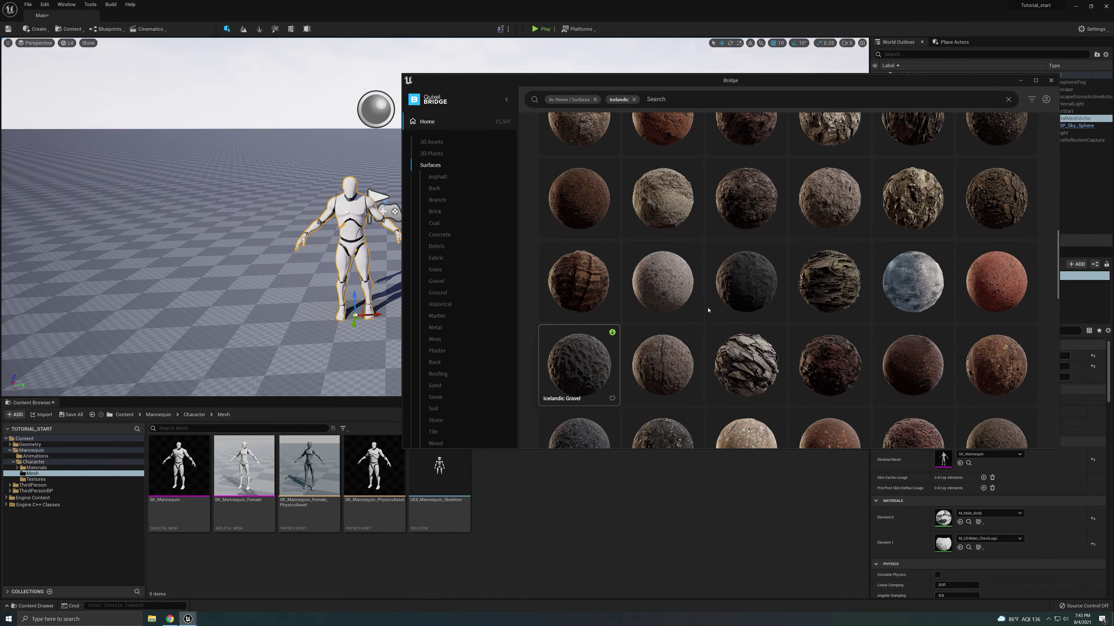
{"action": "left_click", "coordinate": [746, 283]}
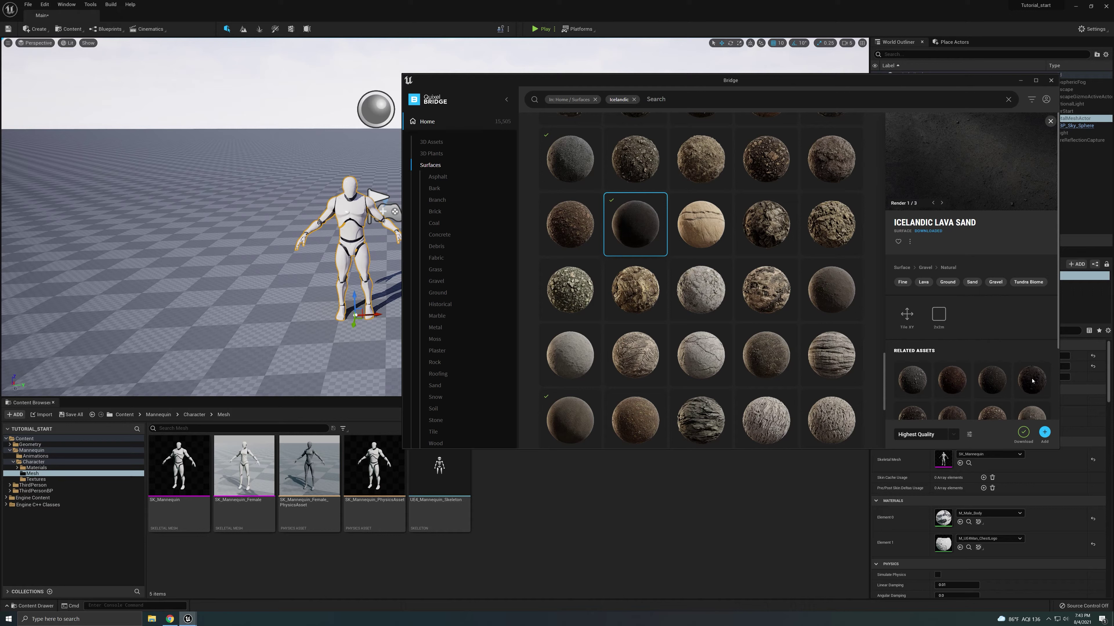
{"action": "left_click", "coordinate": [1049, 433]}
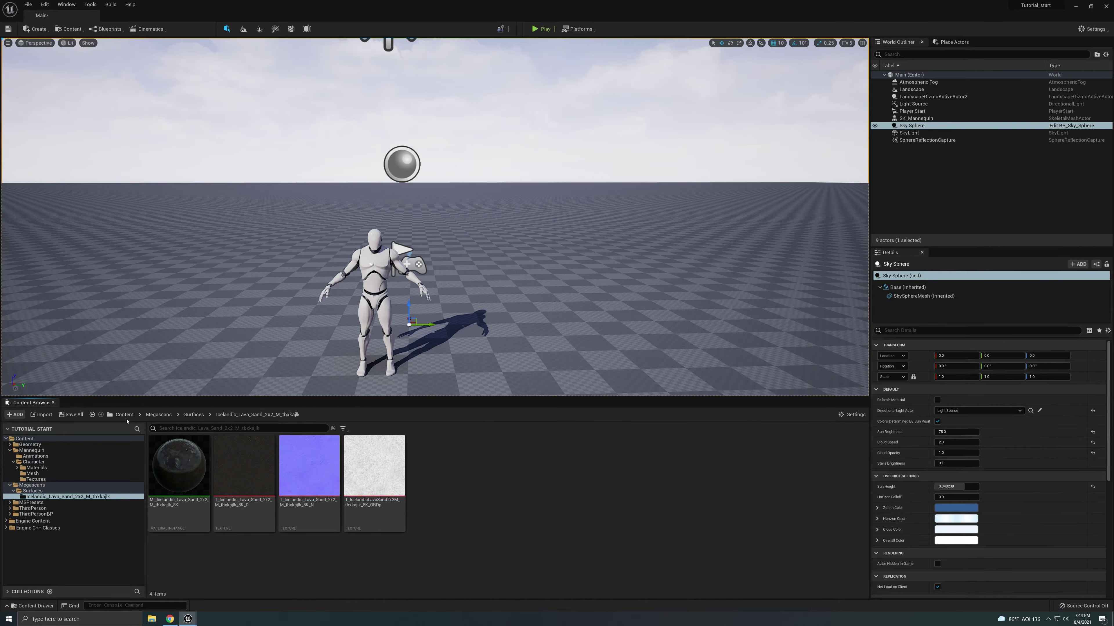
- Browse from the Content root through Megascans and Surfaces into the Icelandic Lava Sand folder
{"action": "left_click", "coordinate": [128, 417]}
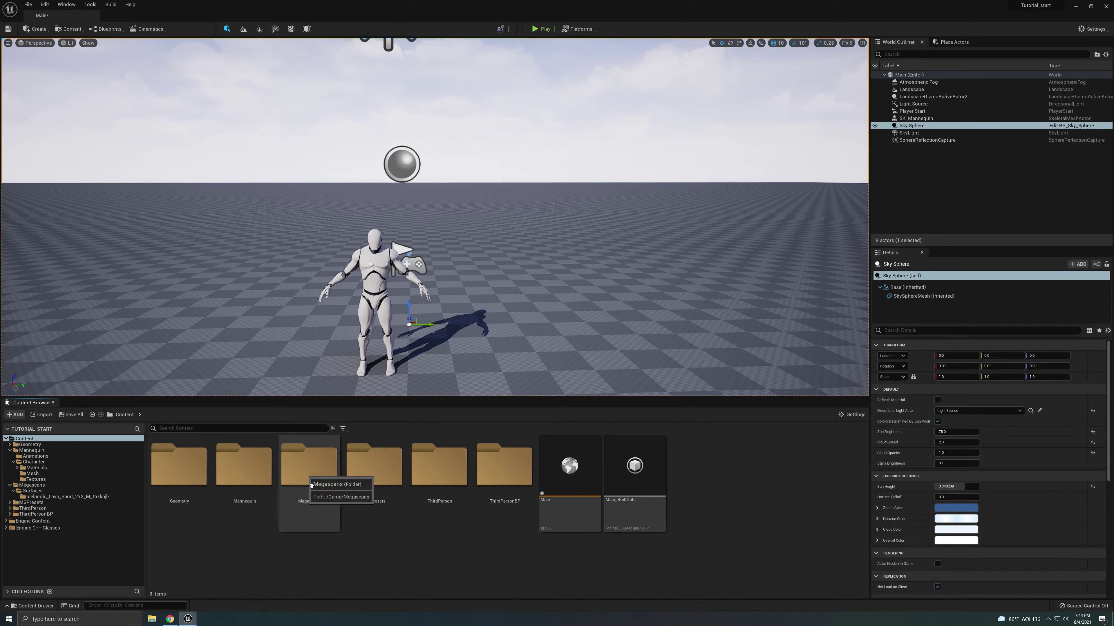
{"action": "double_click", "coordinate": [314, 471]}
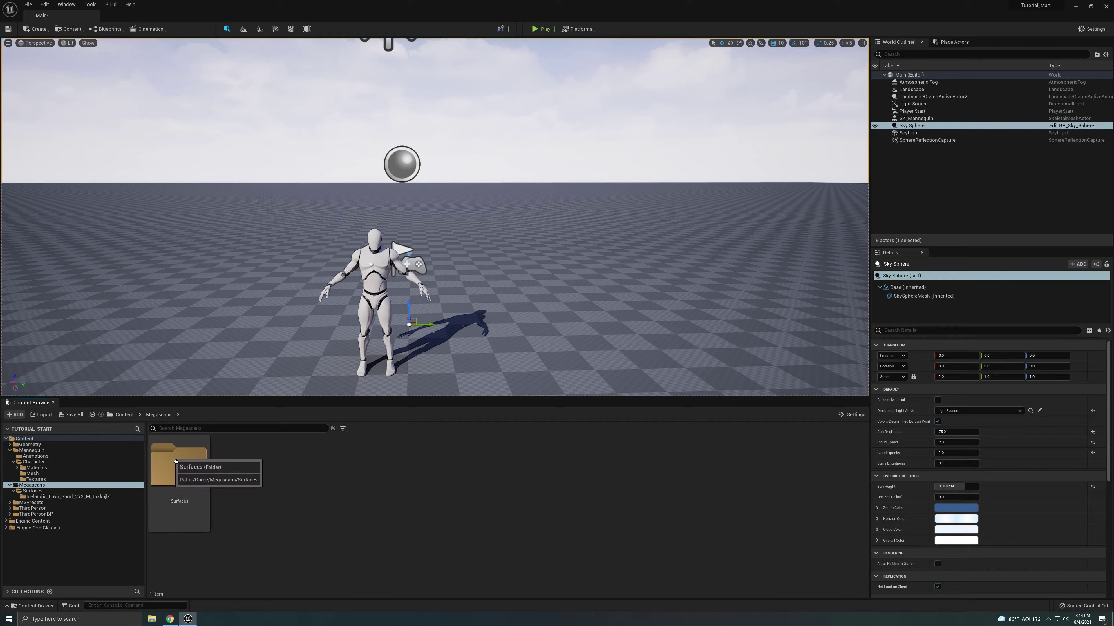
{"action": "double_click", "coordinate": [184, 474]}
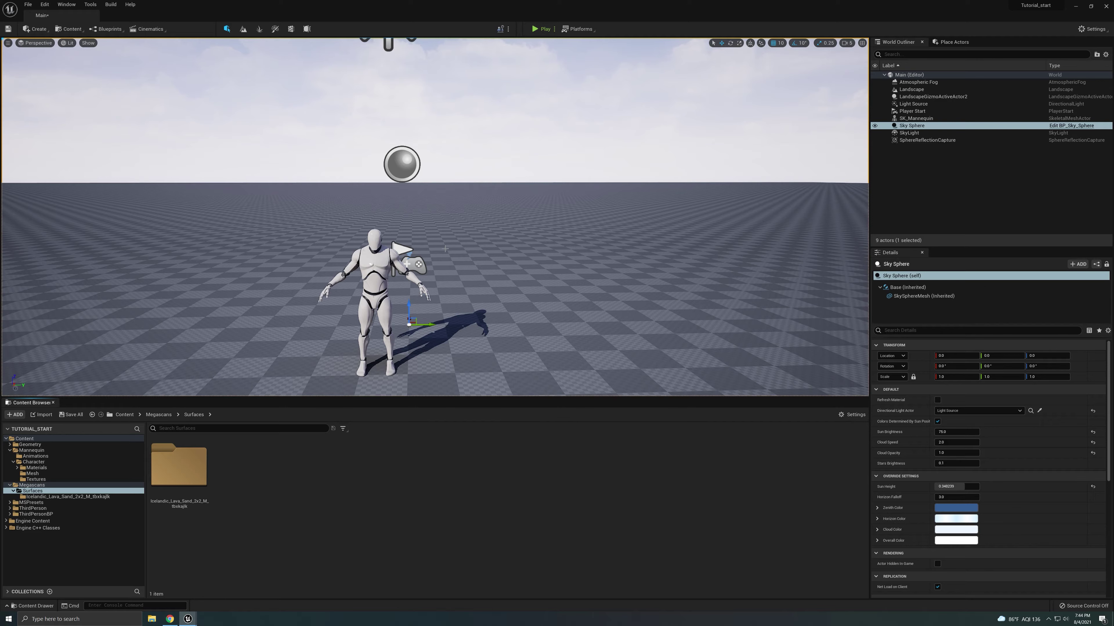
{"action": "right_click_drag", "start_coordinate": [573, 307], "coordinate": [572, 333]}
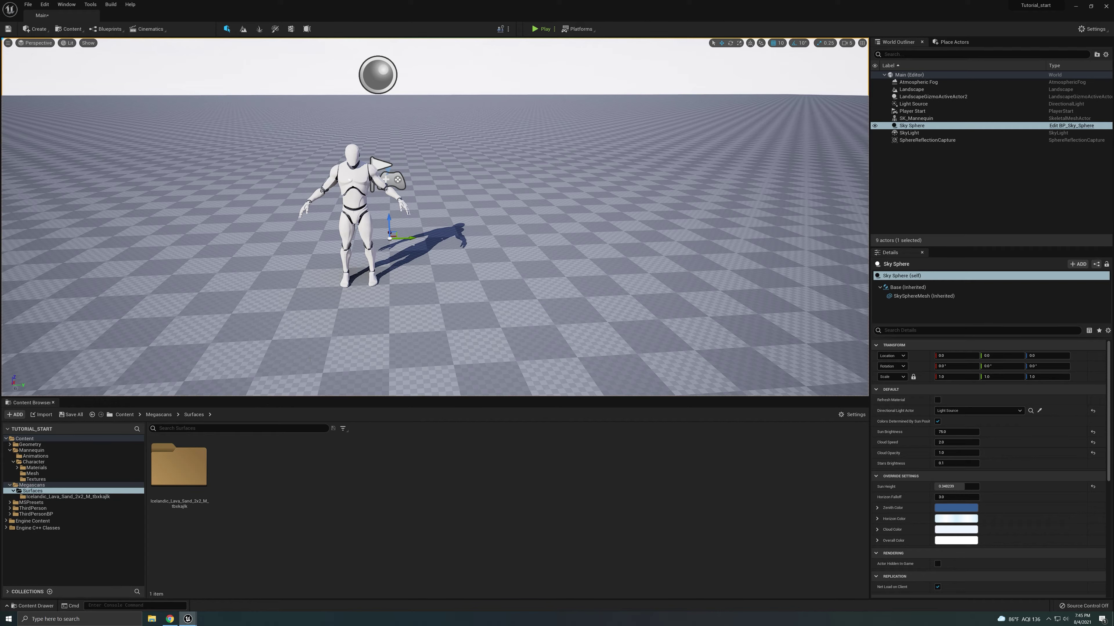
{"action": "double_click", "coordinate": [192, 473]}
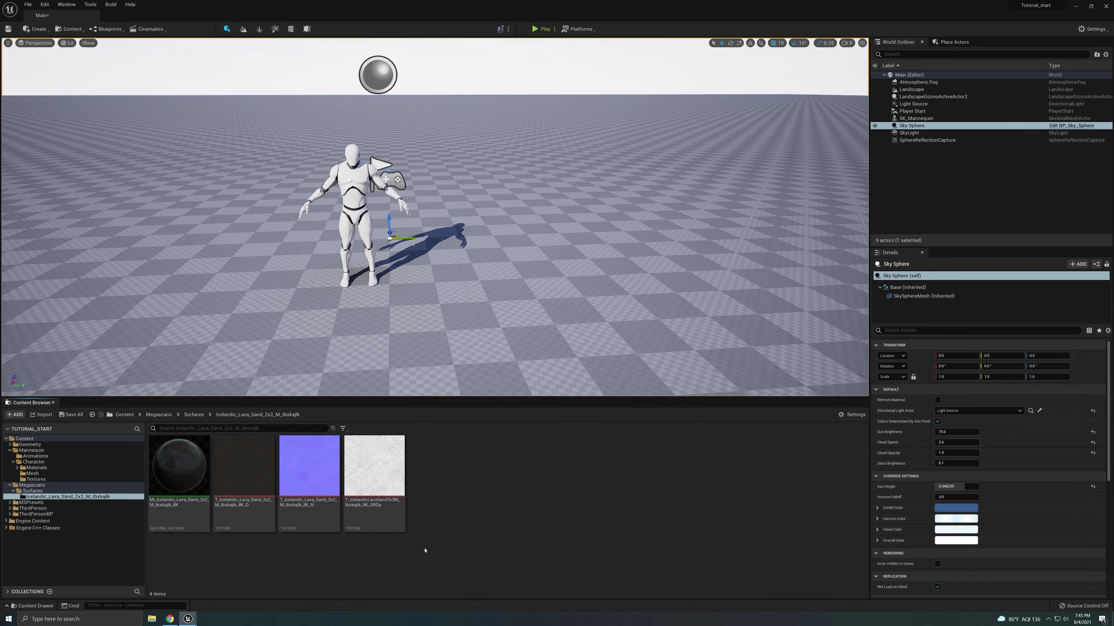
- Set the Icelandic Lava Sand ORDp texture's compression to Default (DXT1/5, BC1/3 on DX11) and close its editor
{"action": "mouse_move", "coordinate": [385, 483]}
{"action": "double_click", "coordinate": [375, 467]}
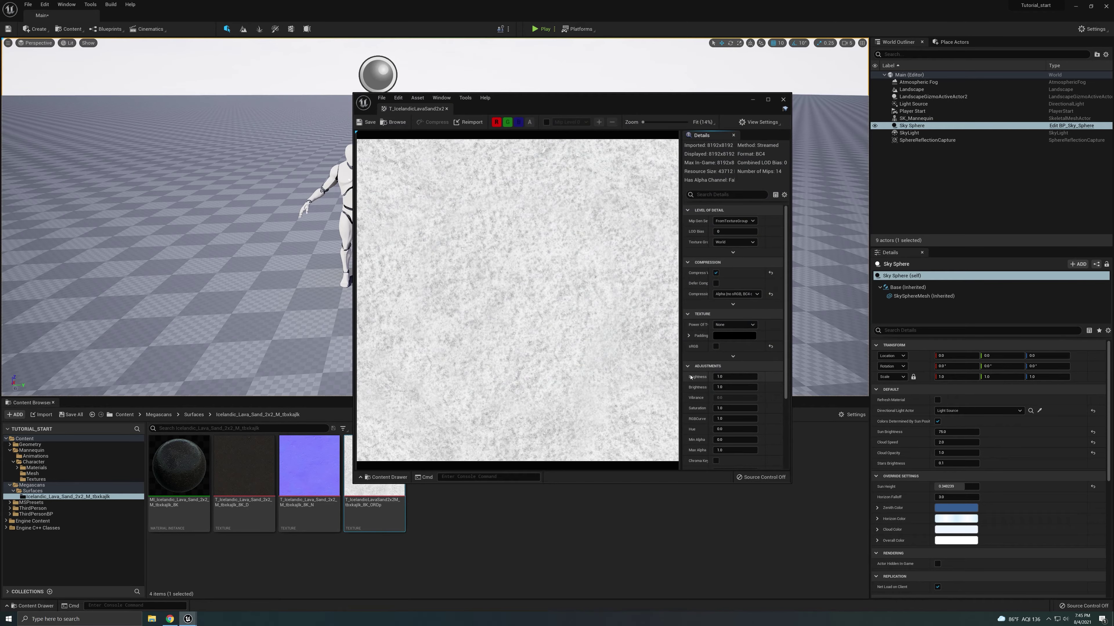
{"action": "left_click", "coordinate": [728, 296]}
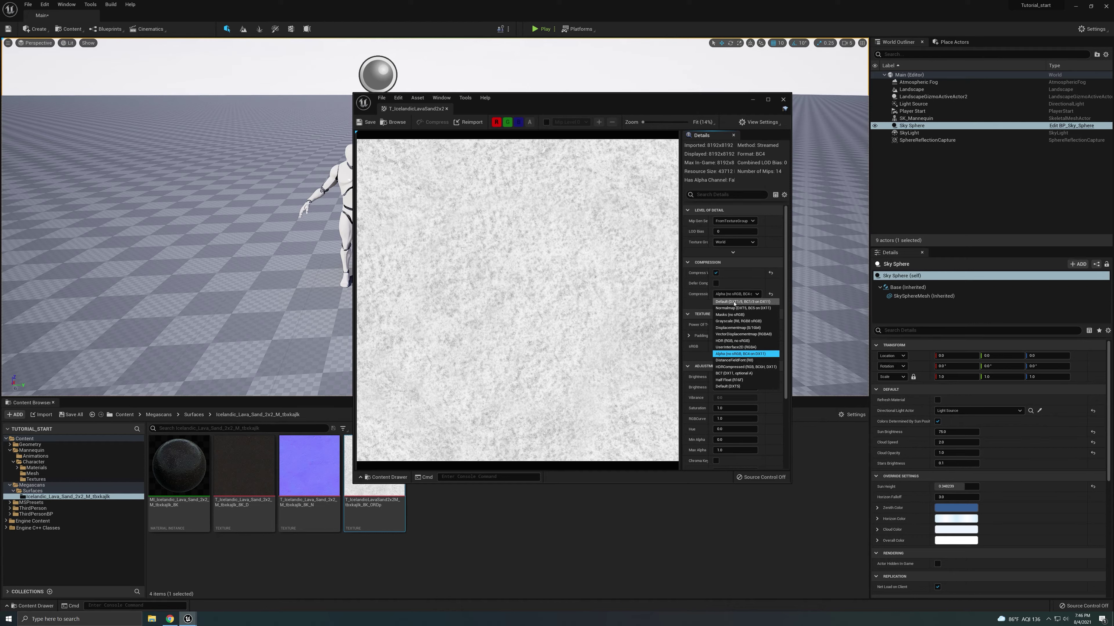
{"action": "left_click", "coordinate": [734, 302]}
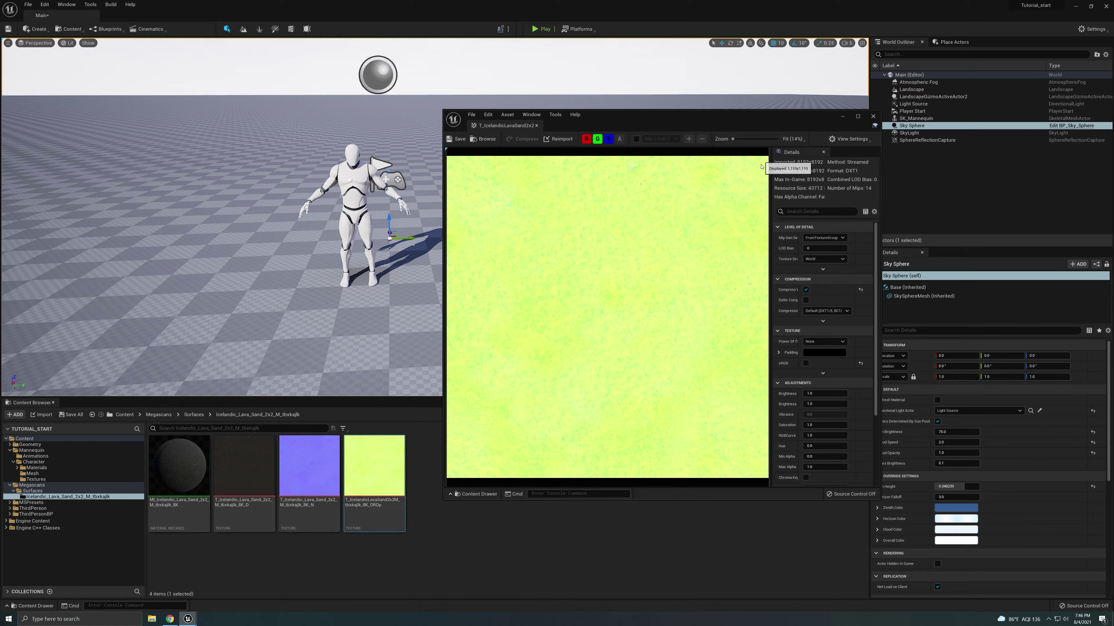
{"action": "left_click", "coordinate": [873, 117]}
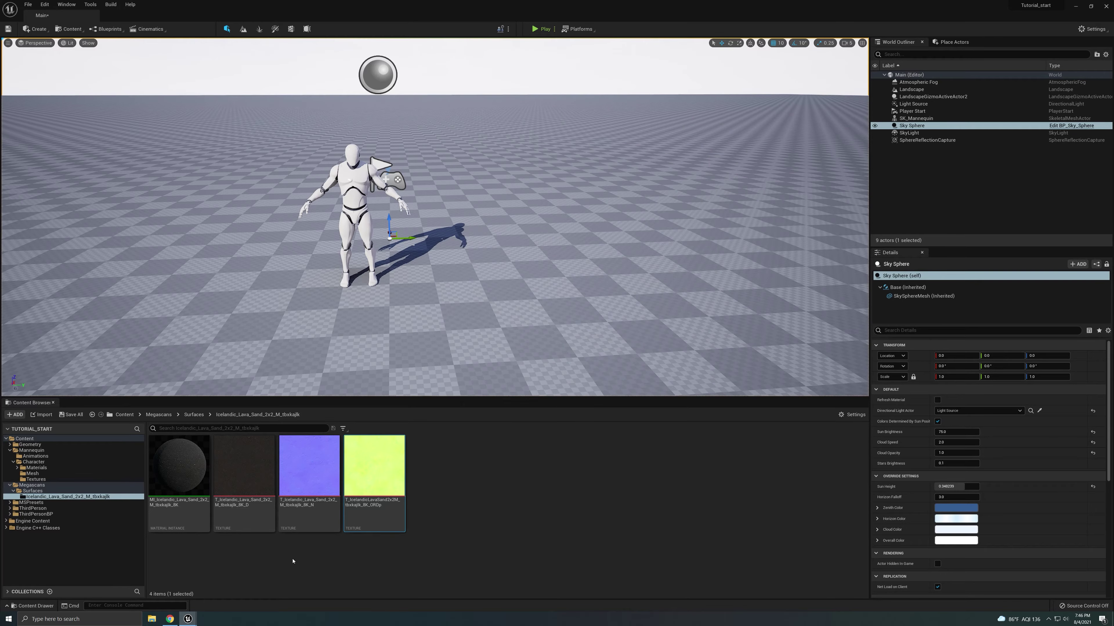
- Open the Icelandic Lava Sand material instance to view its parameters, and select the landscape in the level
{"action": "double_click", "coordinate": [184, 467]}
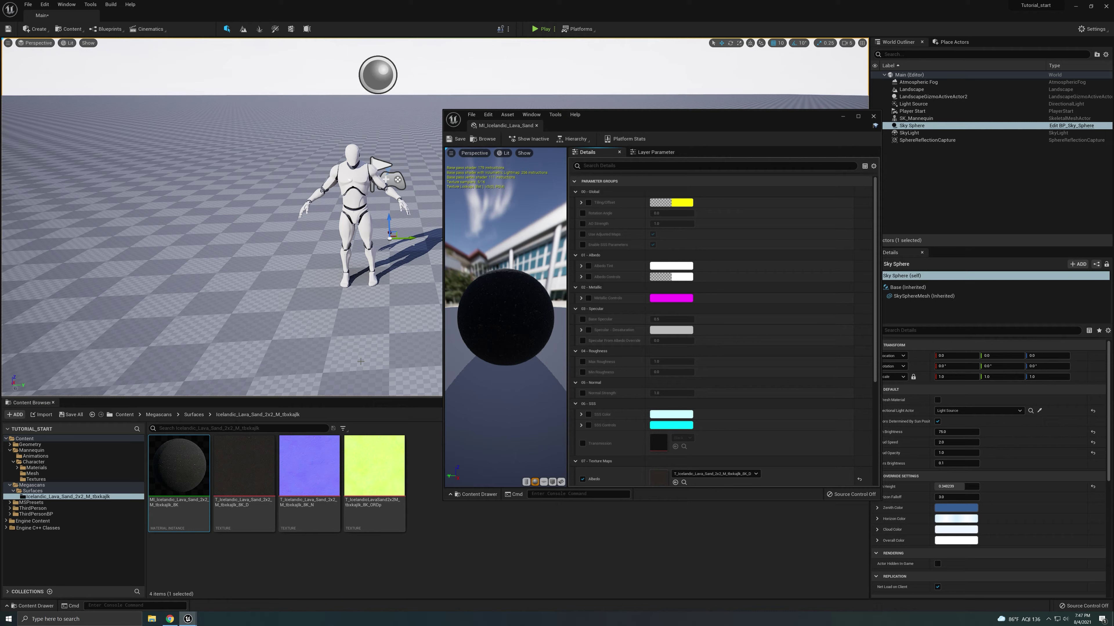
{"action": "left_click", "coordinate": [497, 525]}
{"action": "left_click", "coordinate": [410, 346]}
{"action": "left_click", "coordinate": [503, 525]}
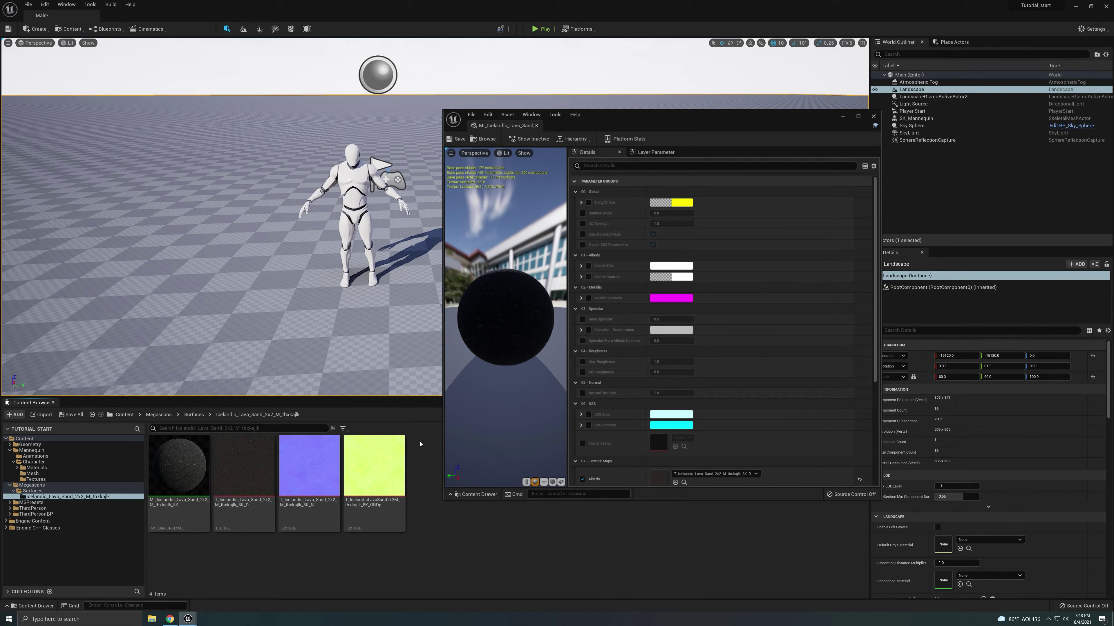
- Open the ORDp texture and examine its red, green and blue channels by toggling each off and back on
{"action": "mouse_move", "coordinate": [377, 480]}
{"action": "double_click", "coordinate": [383, 465]}
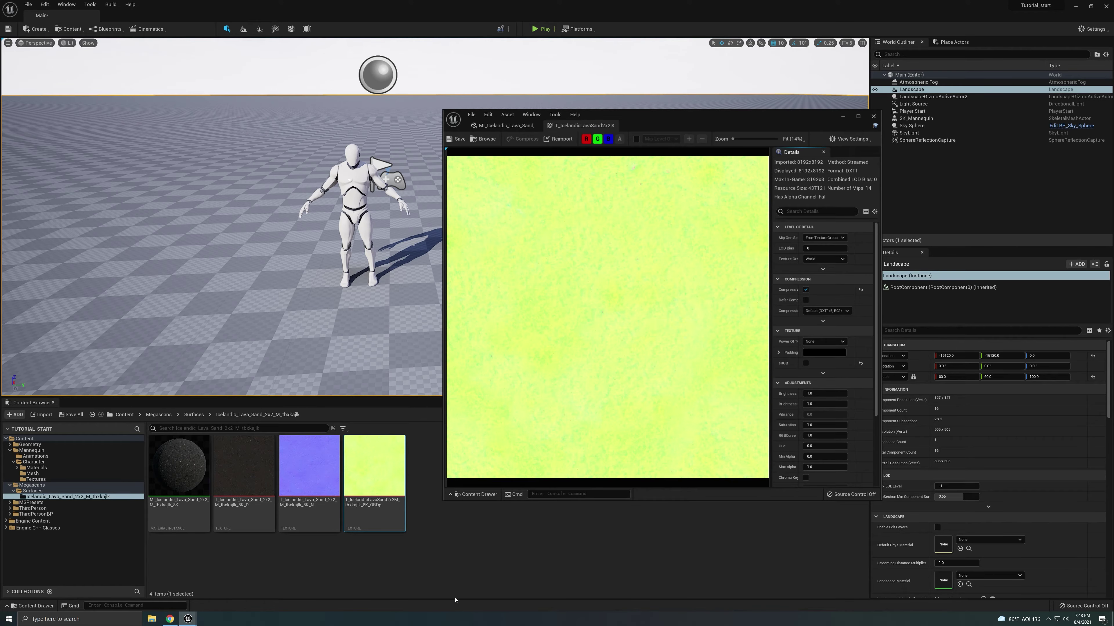
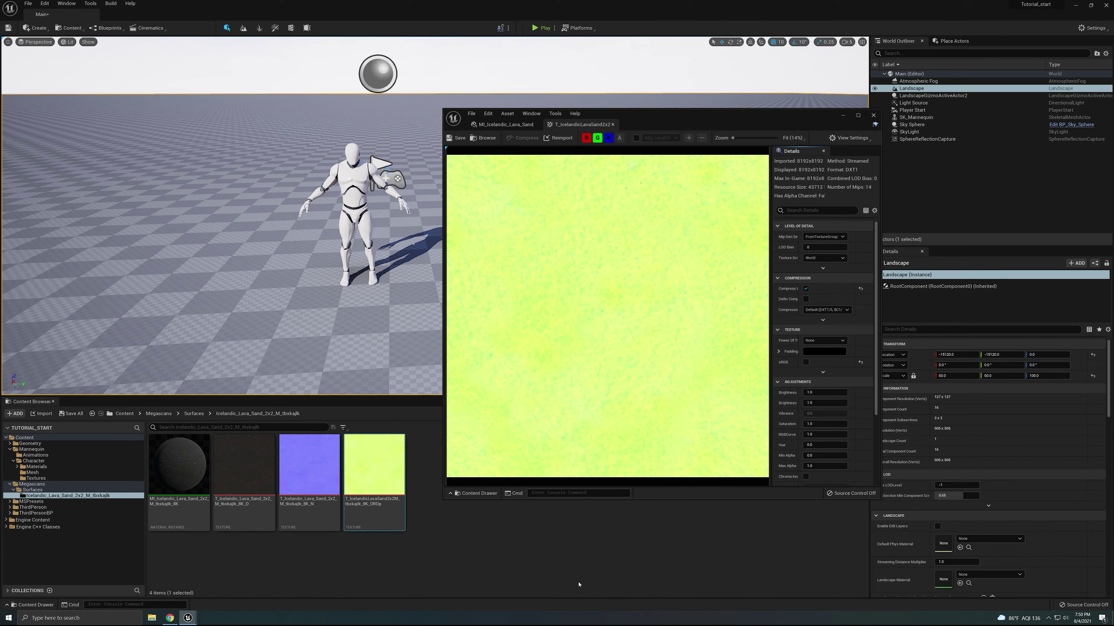
{"action": "left_click", "coordinate": [586, 138]}
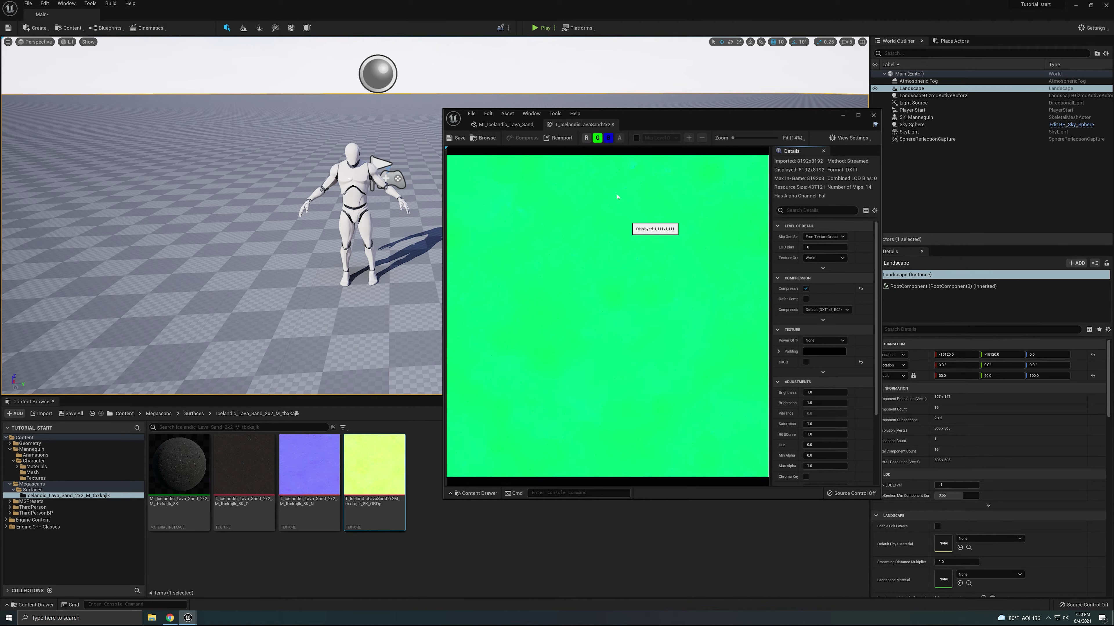
{"action": "left_click", "coordinate": [597, 138]}
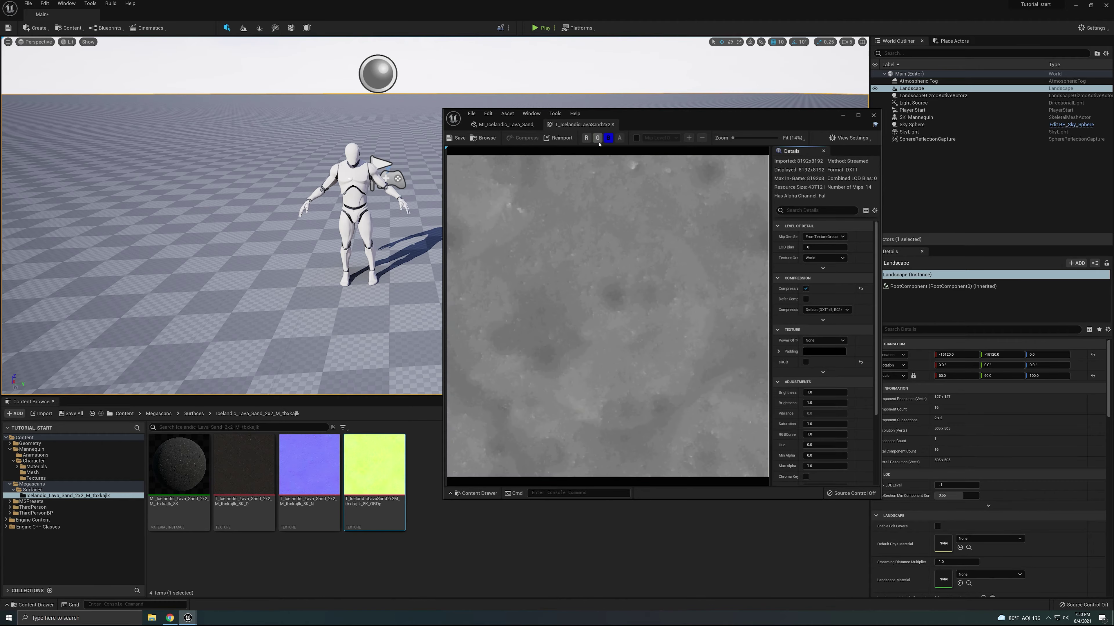
{"action": "left_click", "coordinate": [608, 138]}
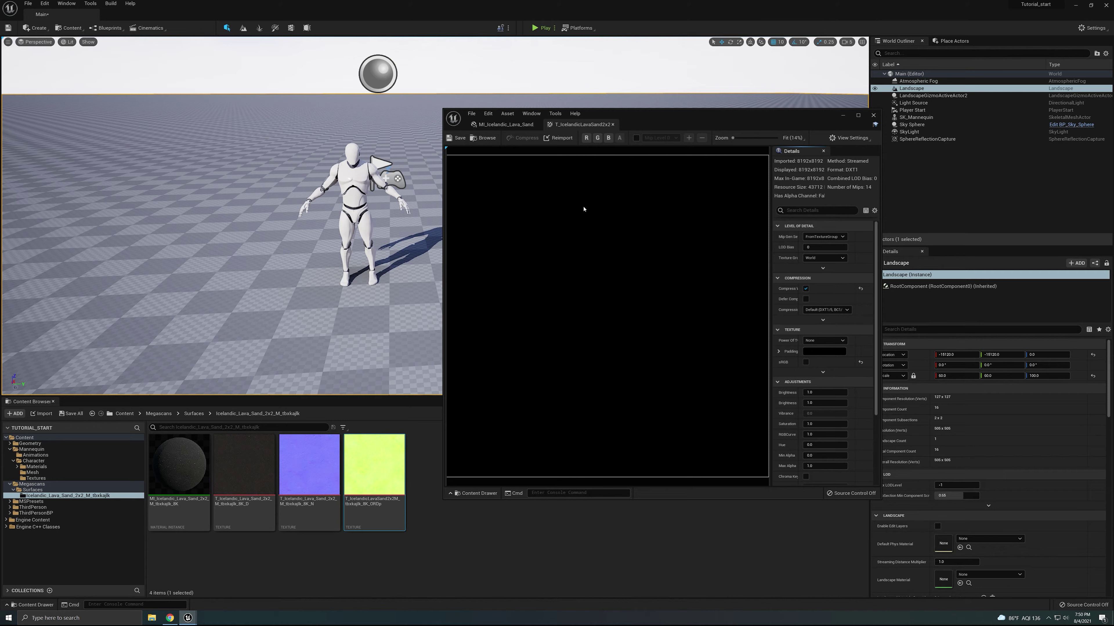
{"action": "left_click", "coordinate": [587, 138]}
{"action": "left_click", "coordinate": [597, 139]}
{"action": "left_click", "coordinate": [609, 138]}
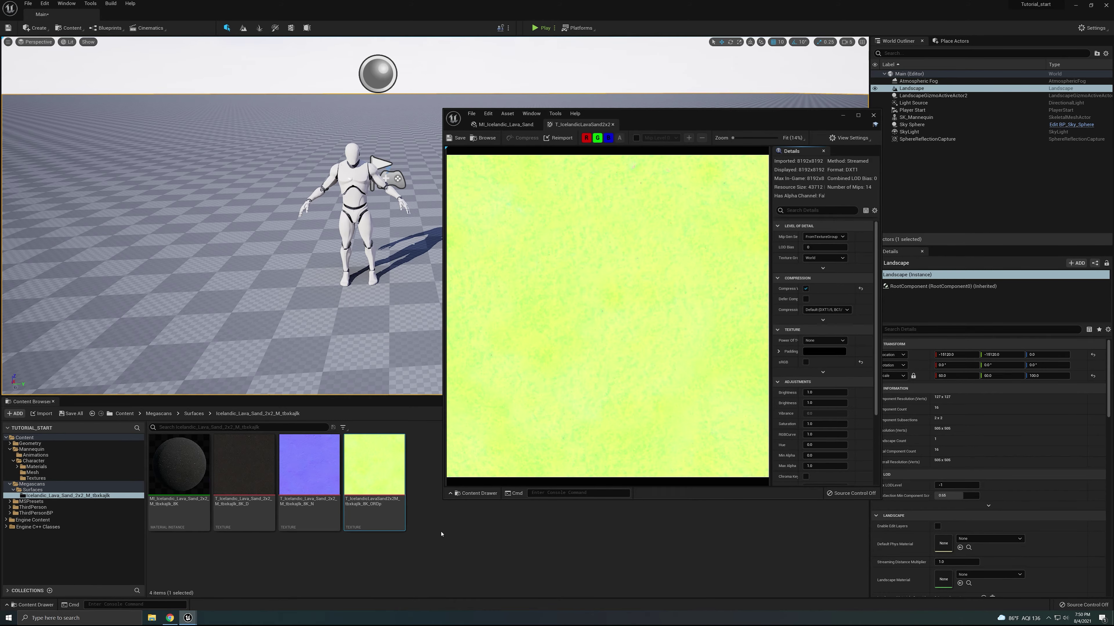
- Assign the Icelandic Lava Sand material instance as the selected landscape's Landscape Material
{"action": "mouse_move", "coordinate": [378, 461]}
{"action": "mouse_move", "coordinate": [189, 482]}
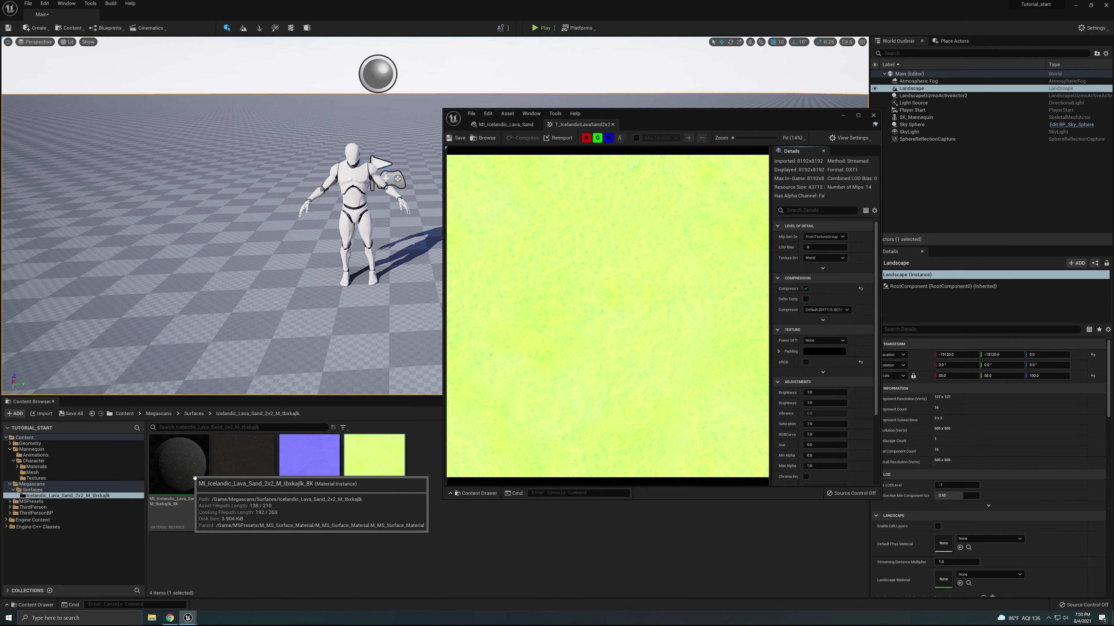
{"action": "left_click", "coordinate": [188, 460]}
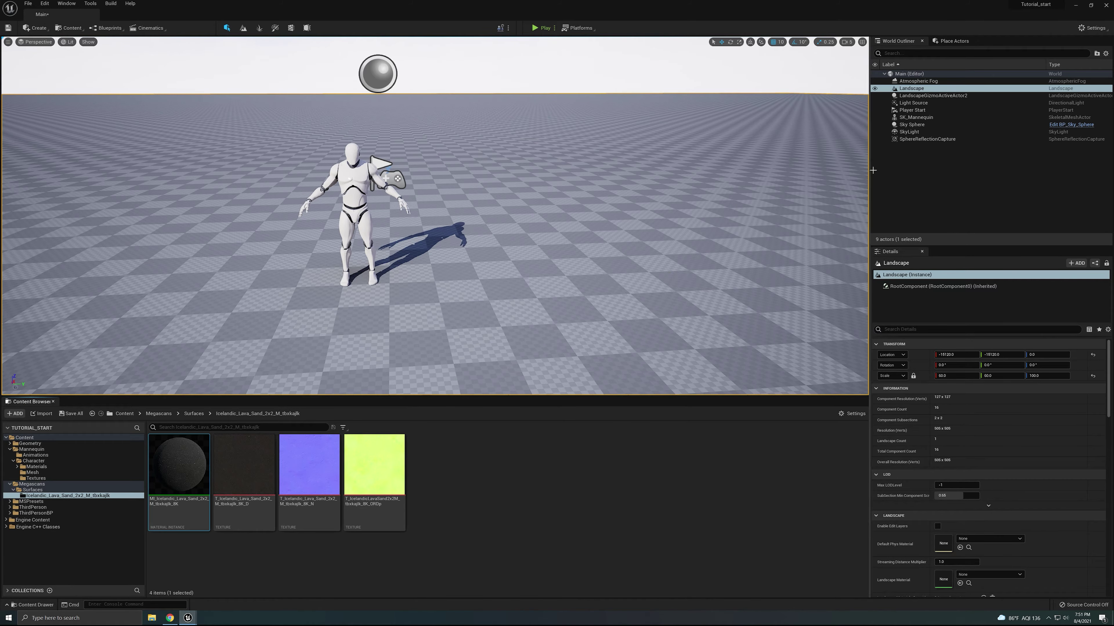
{"action": "scroll", "coordinate": [965, 465], "scroll_direction": "down", "scroll_amount": 3}
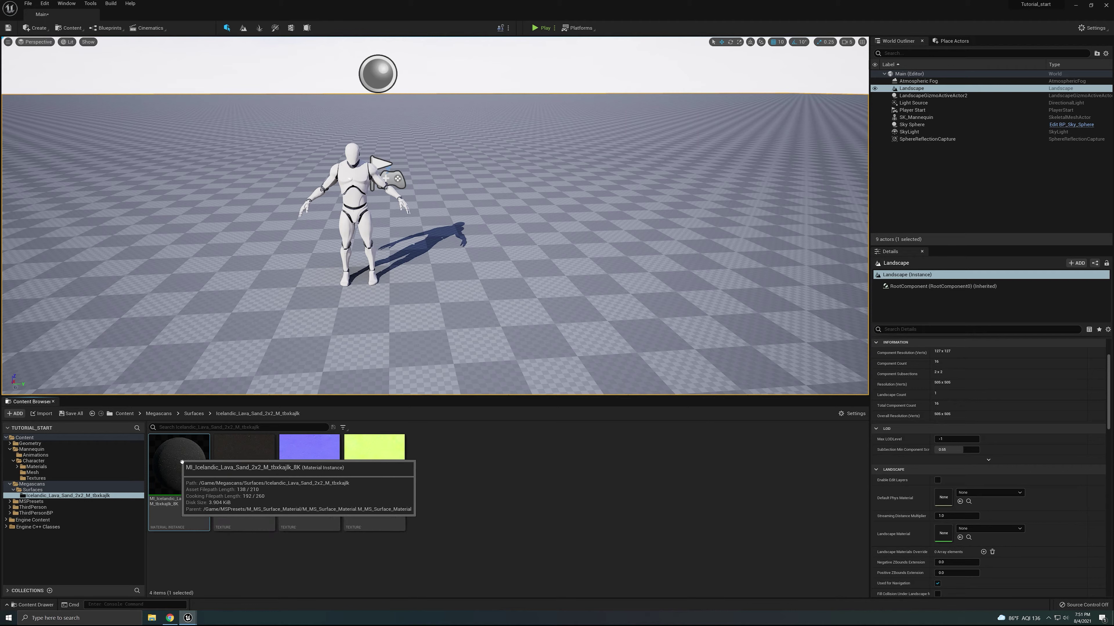
{"action": "mouse_move", "coordinate": [182, 462]}
{"action": "left_mouse_down"}
{"action": "mouse_move", "coordinate": [553, 556]}
{"action": "mouse_move", "coordinate": [988, 574]}
{"action": "mouse_move", "coordinate": [950, 534]}
{"action": "mouse_move", "coordinate": [88, 512]}
{"action": "mouse_move", "coordinate": [184, 471]}
{"action": "left_mouse_up"}
{"action": "left_click", "coordinate": [524, 531]}
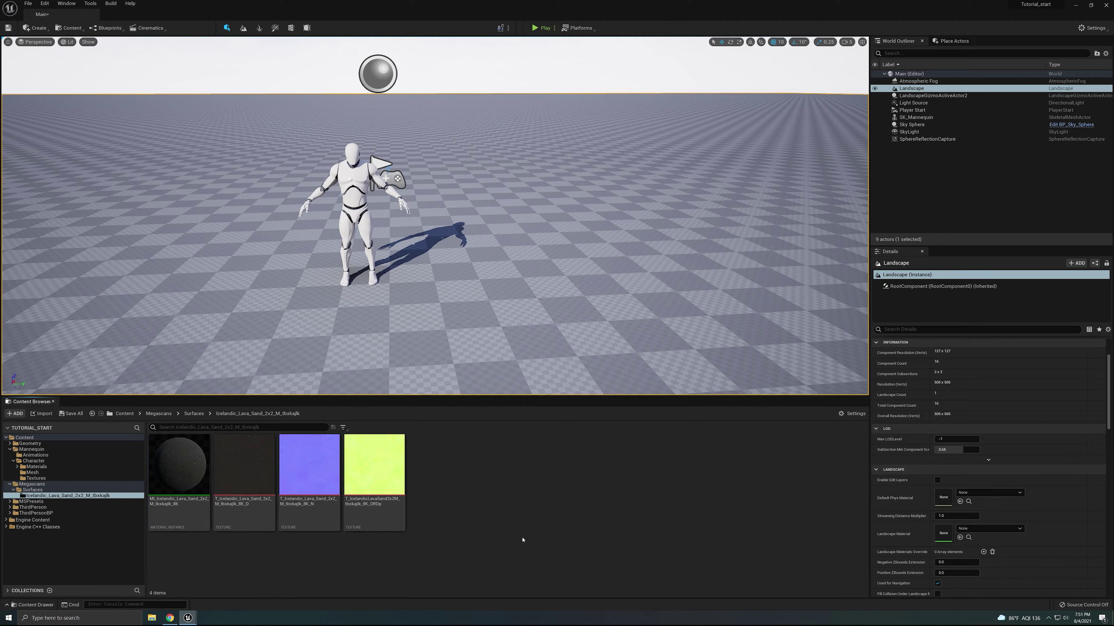
{"action": "left_click", "coordinate": [179, 465]}
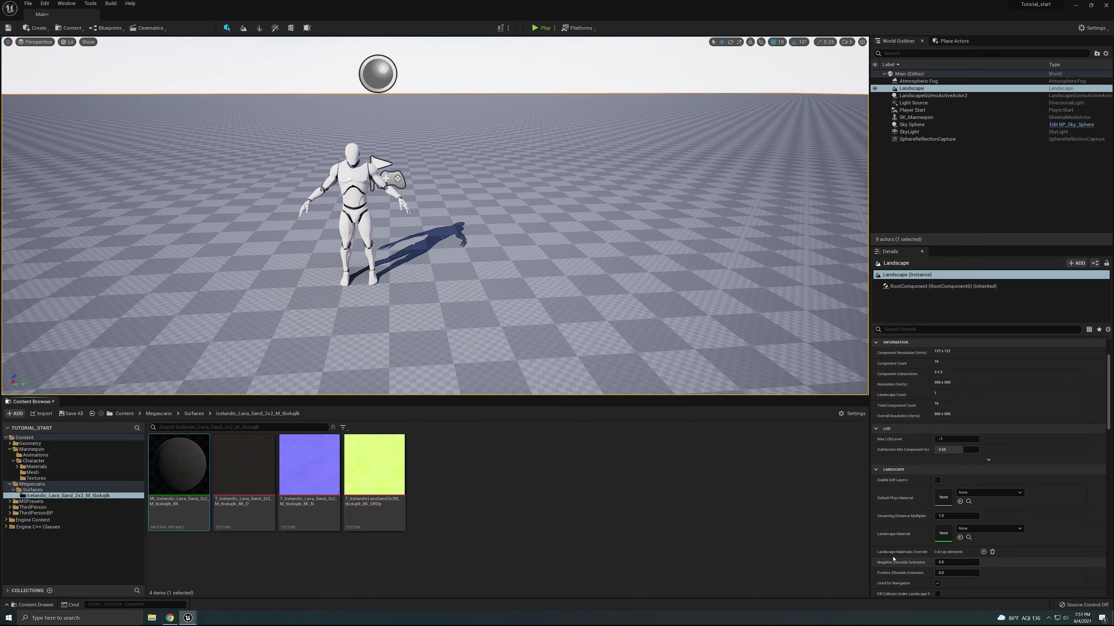
{"action": "left_click", "coordinate": [961, 538]}
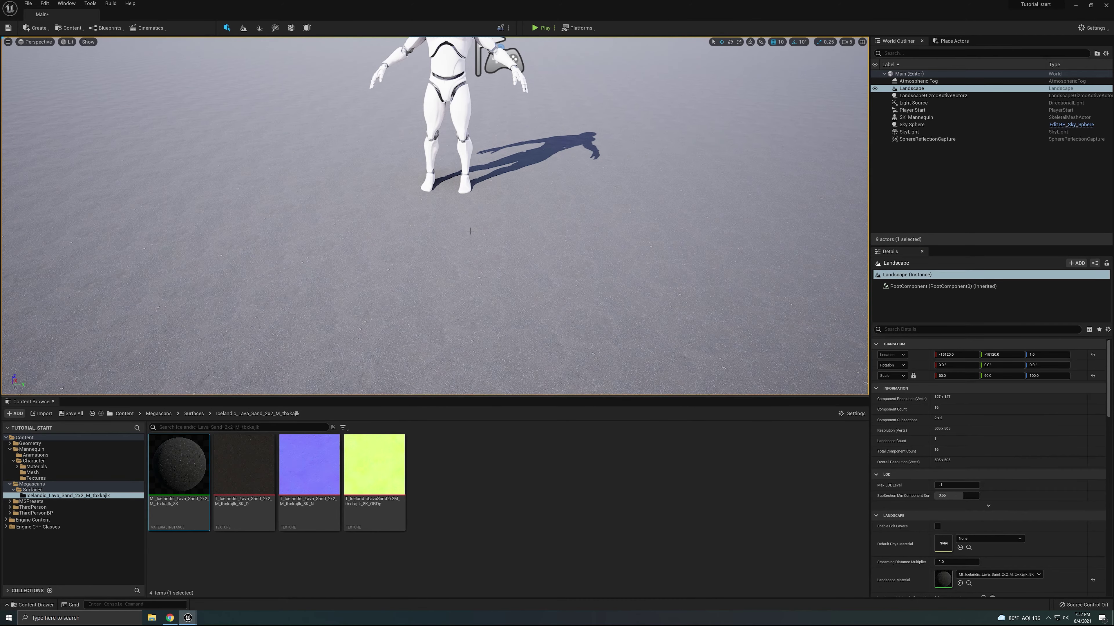
- Lower the viewport camera speed to 2 and inspect the sand material's tiling on the ground around the mannequin
{"action": "mouse_move", "coordinate": [470, 231]}
{"action": "right_mouse_down"}
{"action": "mouse_move", "coordinate": [585, 183]}
{"action": "mouse_move", "coordinate": [408, 237]}
{"action": "mouse_move", "coordinate": [469, 221]}
{"action": "mouse_move", "coordinate": [614, 147]}
{"action": "mouse_move", "coordinate": [377, 237]}
{"action": "mouse_move", "coordinate": [465, 237]}
{"action": "right_mouse_up"}
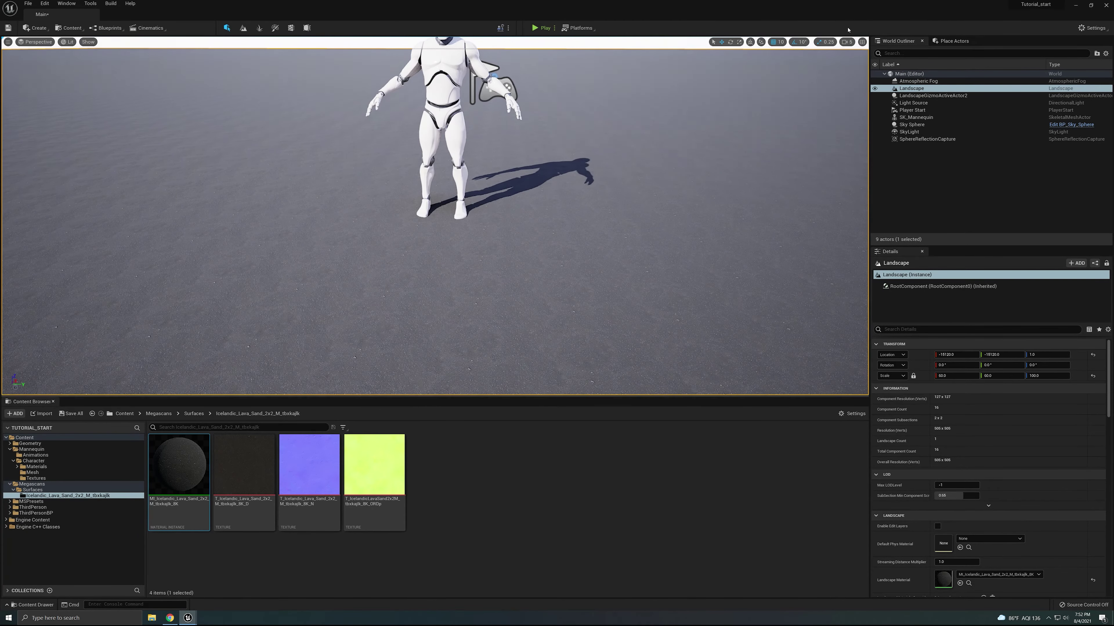
{"action": "left_click", "coordinate": [846, 42]}
{"action": "left_click", "coordinate": [868, 59]}
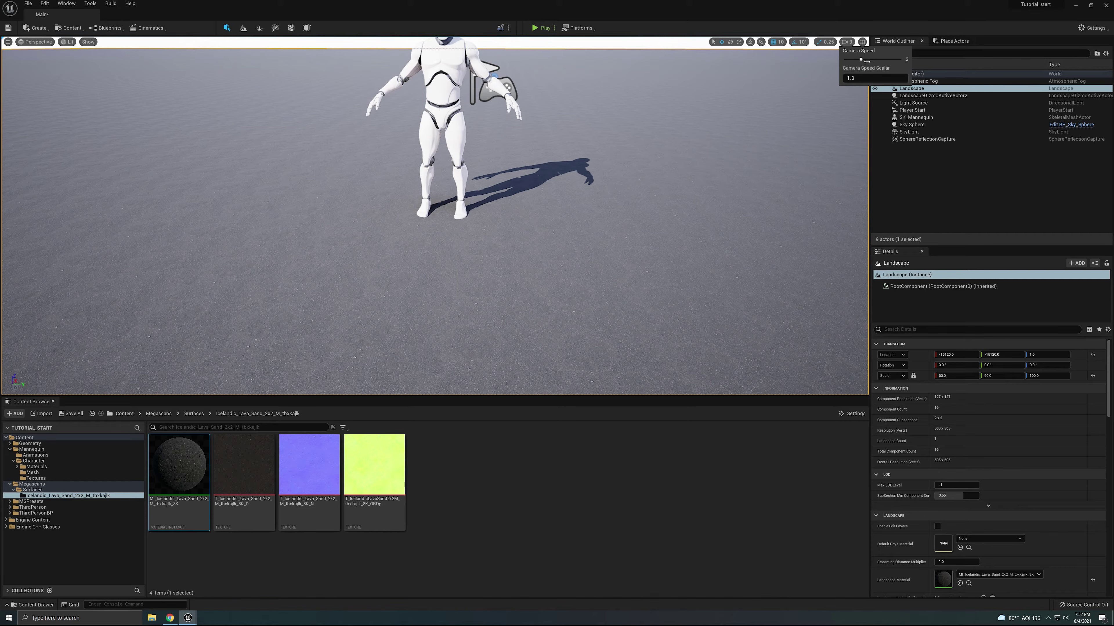
{"action": "mouse_move", "coordinate": [495, 211]}
{"action": "right_mouse_down"}
{"action": "mouse_move", "coordinate": [493, 298]}
{"action": "mouse_move", "coordinate": [487, 197]}
{"action": "right_mouse_up"}
{"action": "mouse_move", "coordinate": [331, 256]}
{"action": "right_mouse_down"}
{"action": "mouse_move", "coordinate": [331, 221]}
{"action": "mouse_move", "coordinate": [331, 346]}
{"action": "mouse_move", "coordinate": [334, 252]}
{"action": "right_mouse_up"}
{"action": "key", "text": "s"}
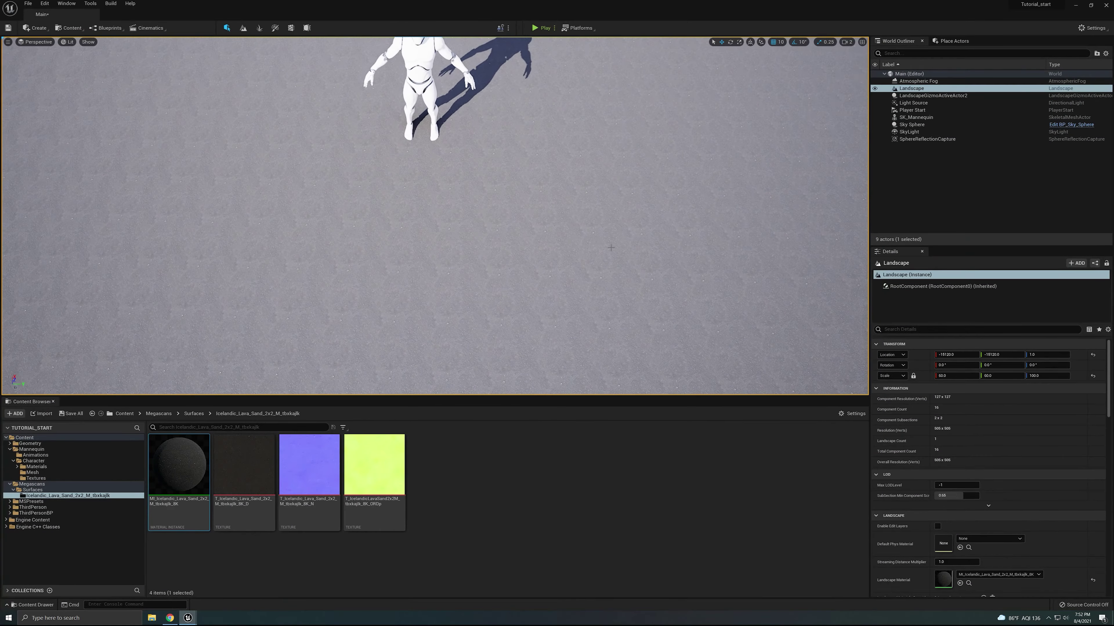
{"action": "key", "text": "s"}
{"action": "right_click_drag", "start_coordinate": [604, 242], "coordinate": [593, 223]}
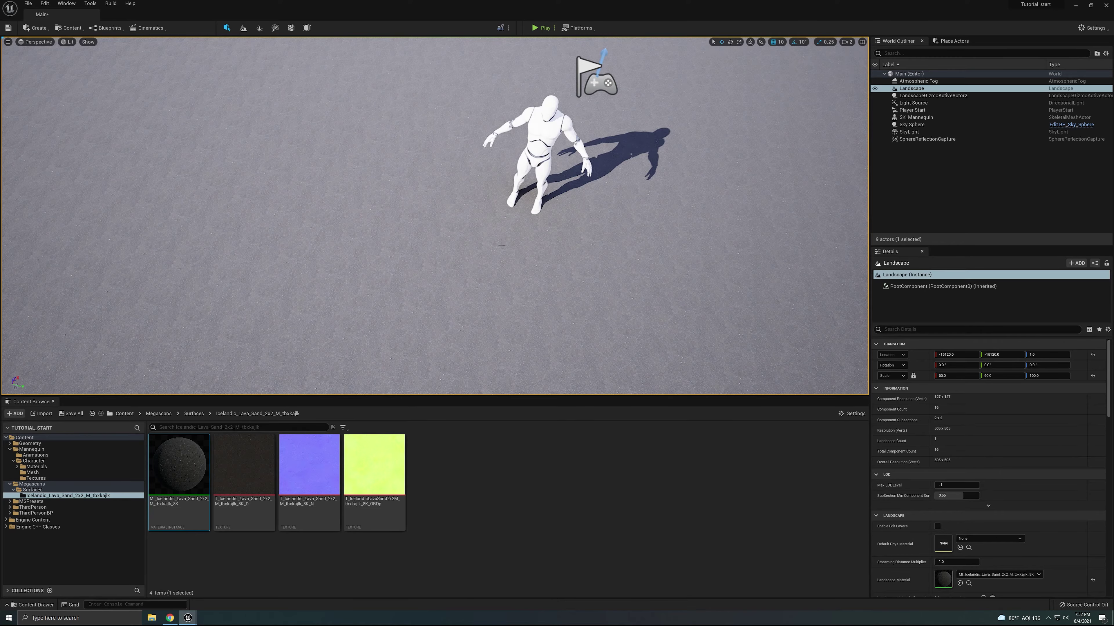
- Examine the sand surface at ground level around the mannequin's feet, up close and from farther back
{"action": "right_click_drag", "start_coordinate": [502, 246], "coordinate": [521, 206]}
{"action": "key", "text": "w"}
{"action": "key", "text": "w"}
{"action": "key", "text": "s"}
{"action": "key", "text": "w"}
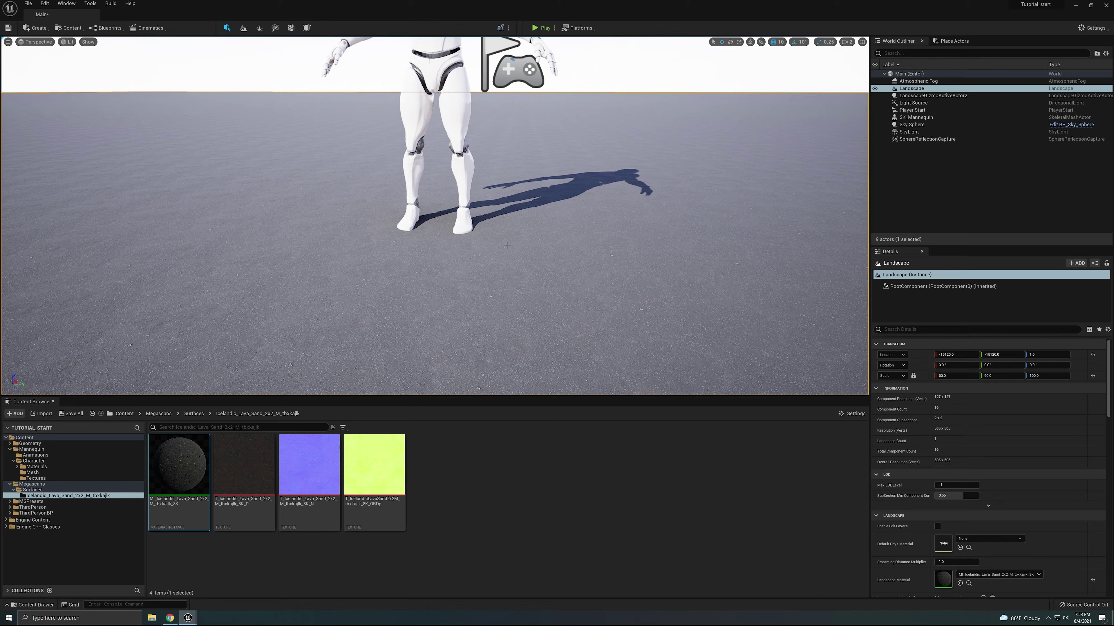
{"action": "right_click_drag", "start_coordinate": [457, 180], "coordinate": [458, 180]}
{"action": "right_click_drag", "start_coordinate": [389, 156], "coordinate": [388, 156]}
{"action": "key", "text": "s"}
{"action": "right_click_drag", "start_coordinate": [405, 205], "coordinate": [404, 205]}
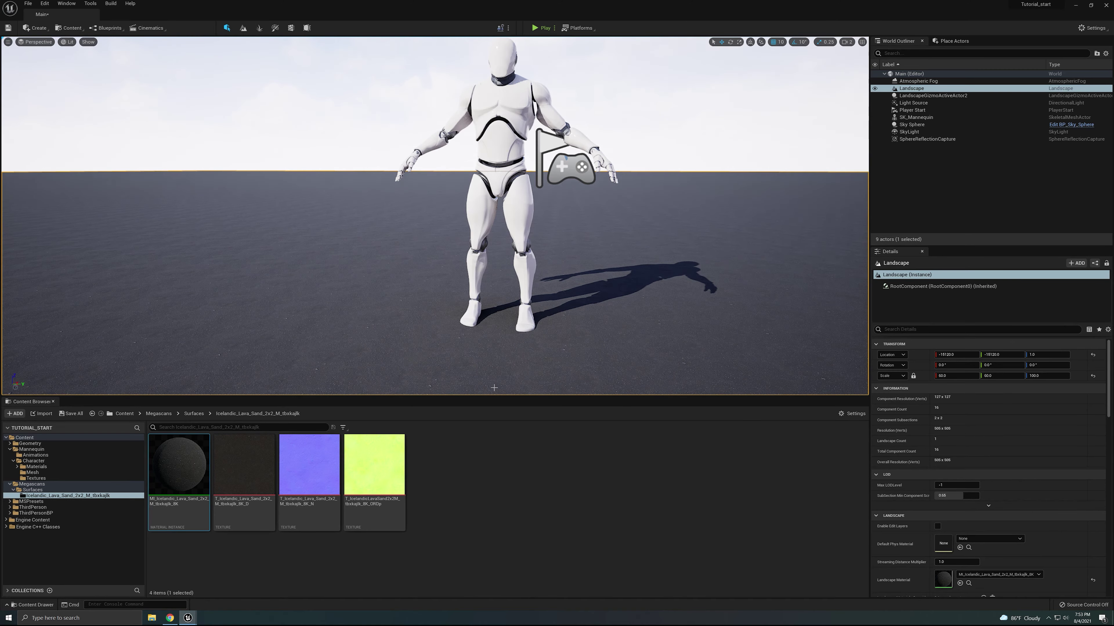
- Open the Icelandic Lava Sand material instance and enable its Tiling/Offset override with the individual values expanded
{"action": "double_click", "coordinate": [202, 458]}
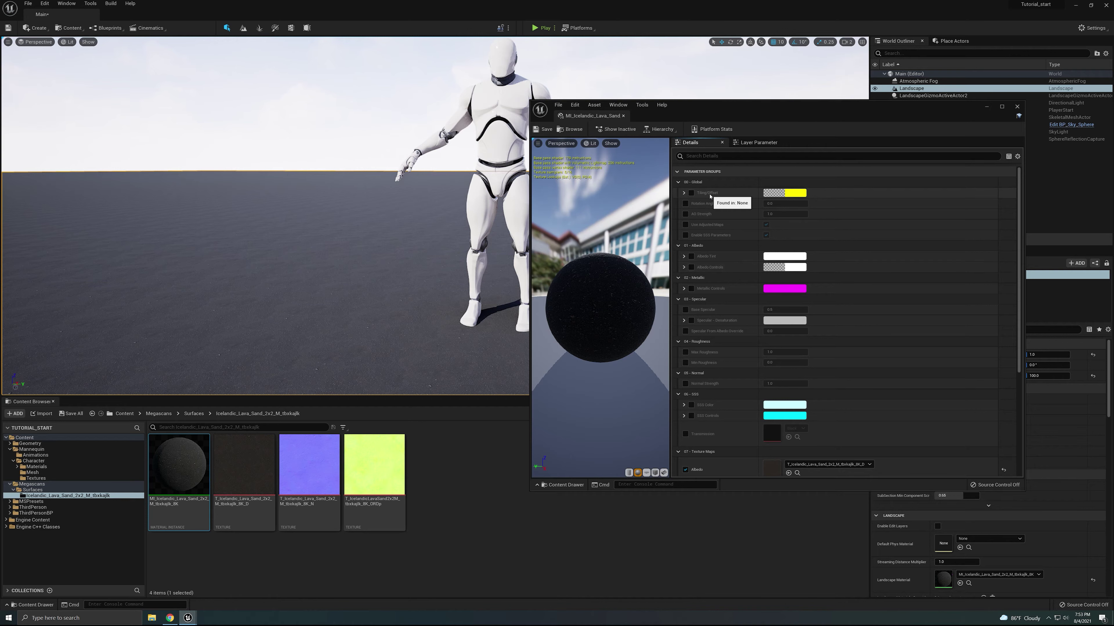
{"action": "left_click", "coordinate": [684, 193]}
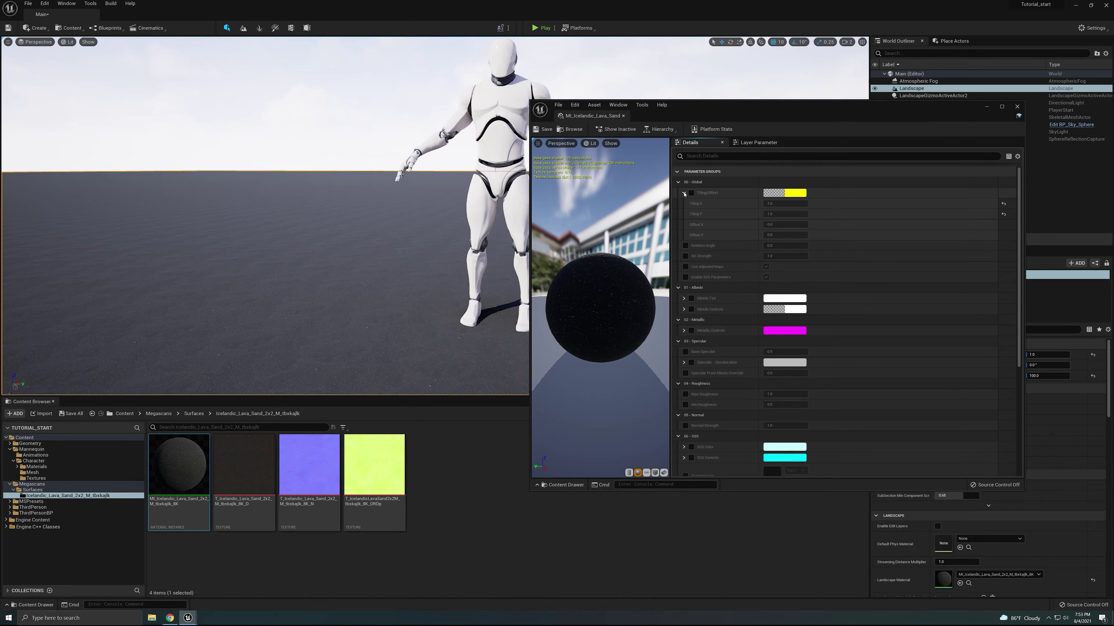
{"action": "left_click", "coordinate": [684, 193]}
{"action": "left_click", "coordinate": [683, 193]}
{"action": "left_click", "coordinate": [691, 193]}
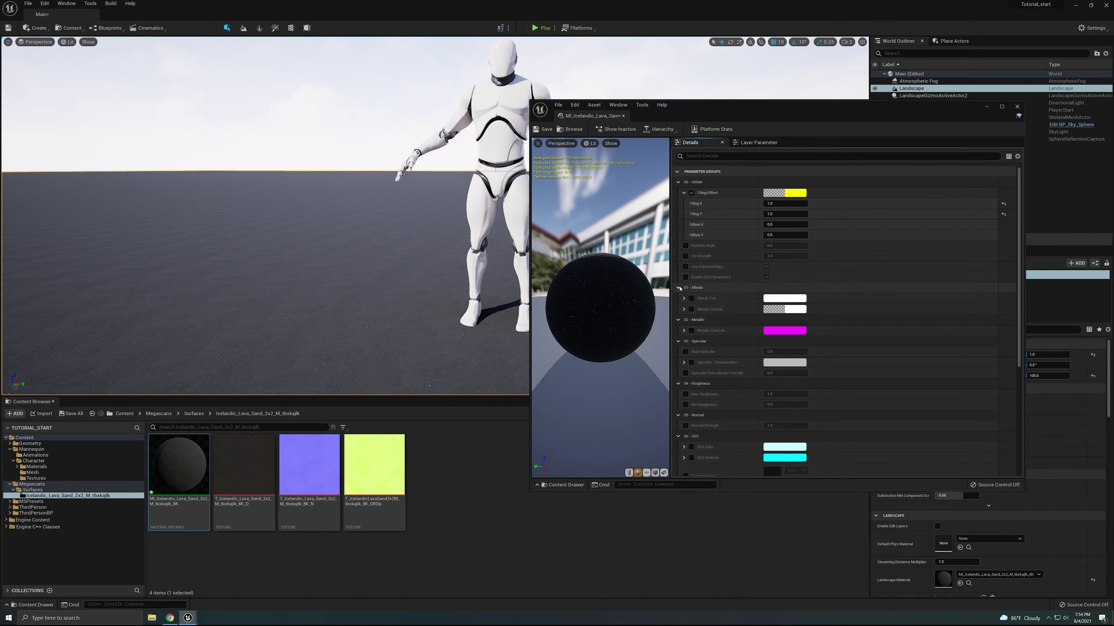
- Set Tiling X and Tiling Y of the sand material to 0.01
{"action": "left_click", "coordinate": [783, 203]}
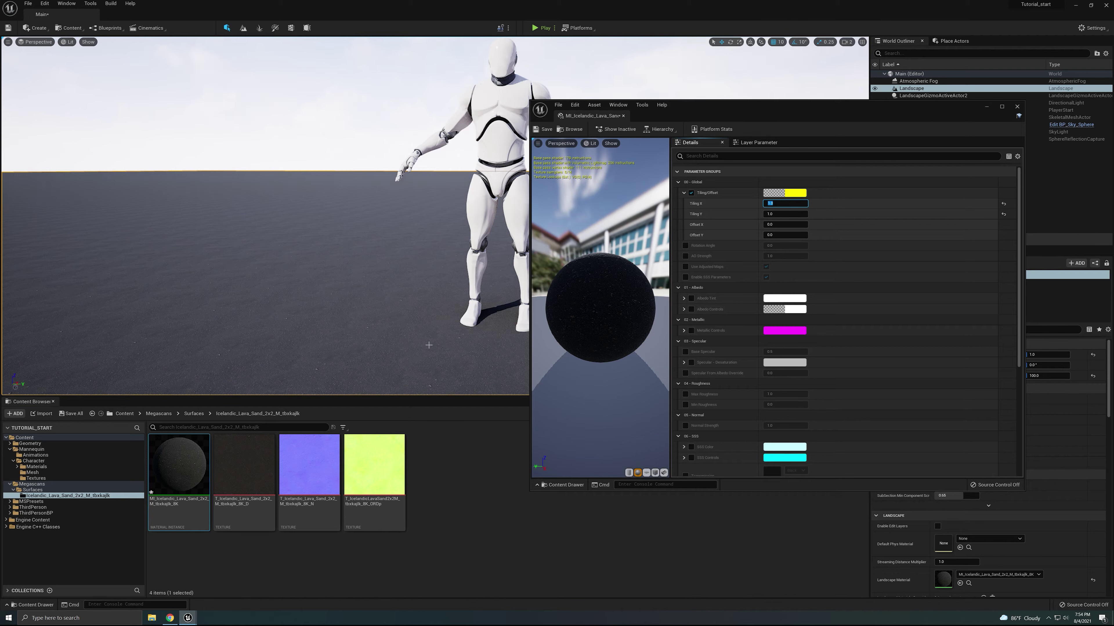
{"action": "type", "text": "2"}
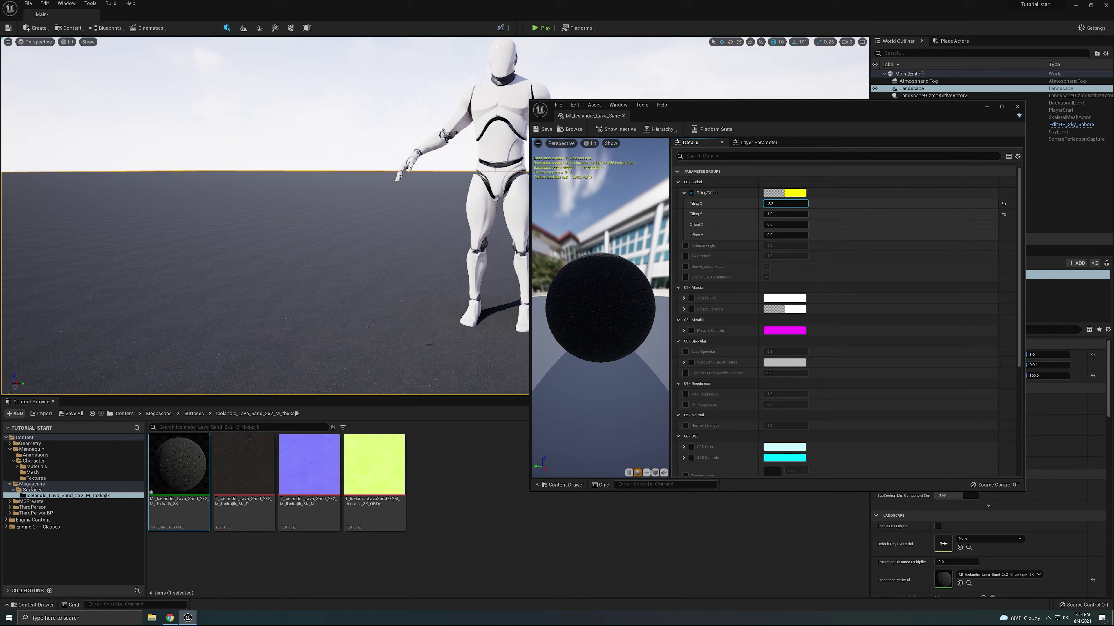
{"action": "key", "text": "BackSpace"}
{"action": "type", "text": "1"}
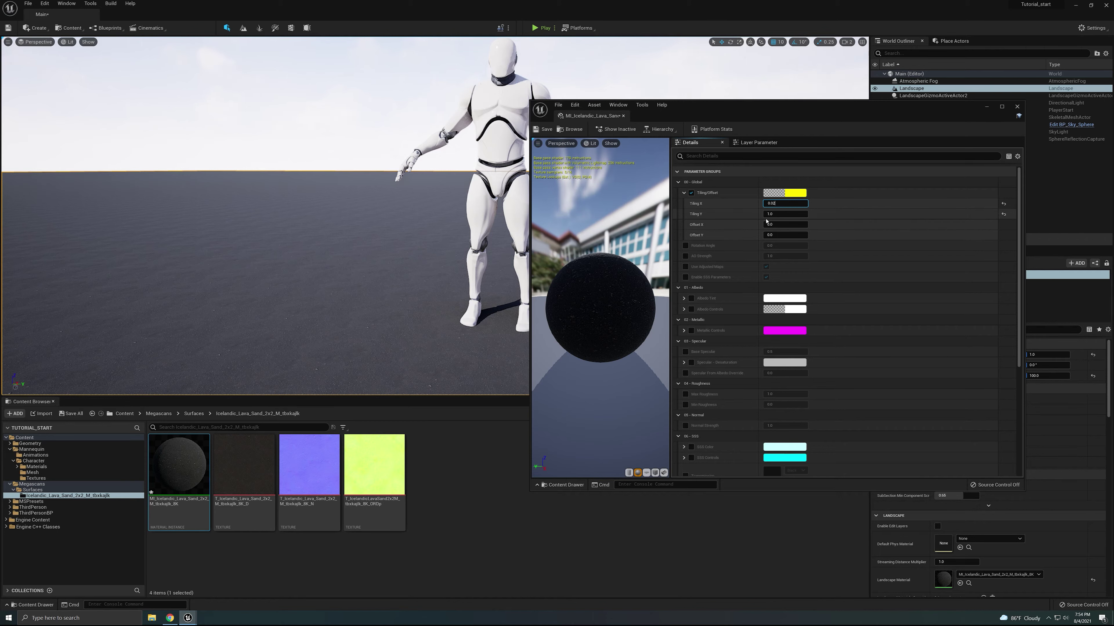
{"action": "left_click", "coordinate": [776, 214]}
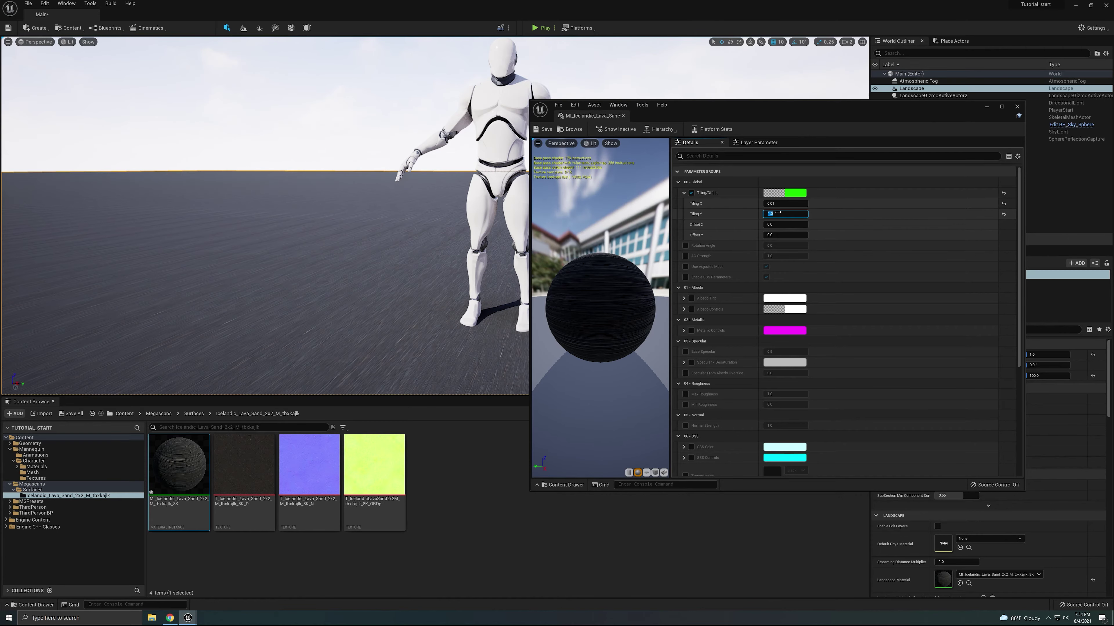
{"action": "key", "text": "Return"}
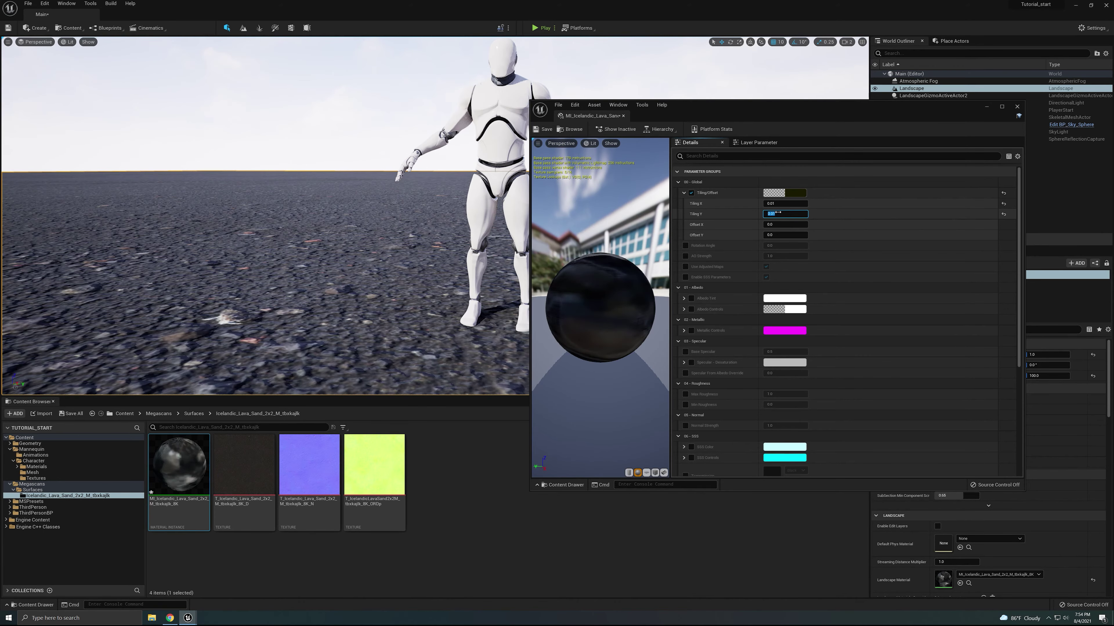
- Check the enlarged texture around the mannequin's feet and set Tiling X and Tiling Y to 0.2
{"action": "right_click_drag", "start_coordinate": [419, 351], "coordinate": [400, 340]}
{"action": "key", "text": "w"}
{"action": "key", "text": "w"}
{"action": "right_click_drag", "start_coordinate": [404, 282], "coordinate": [403, 282]}
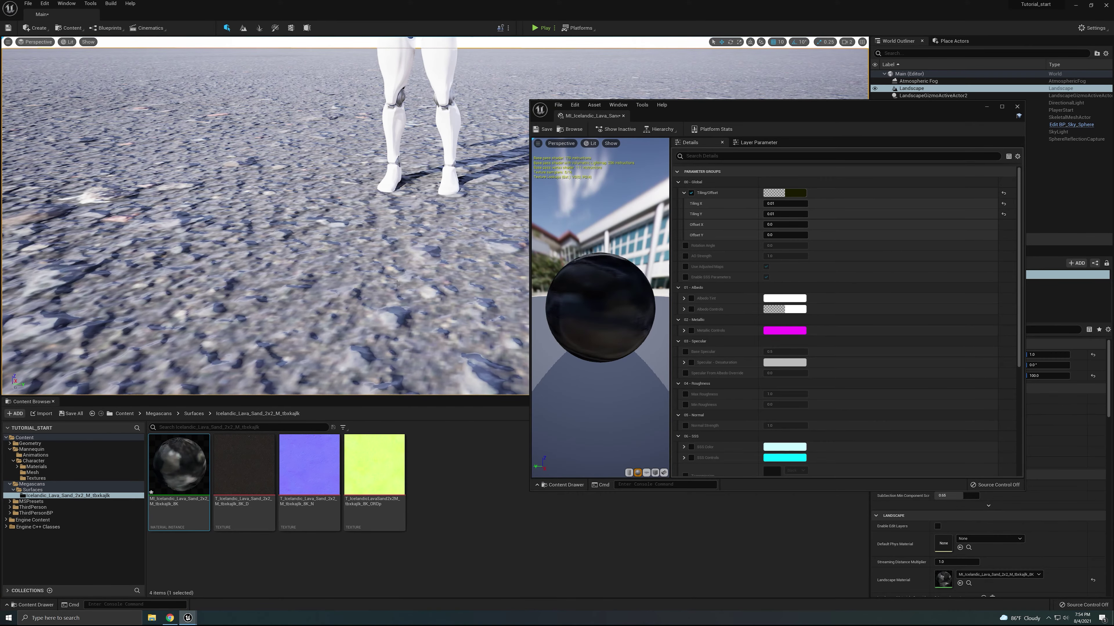
{"action": "right_click_drag", "start_coordinate": [359, 314], "coordinate": [443, 293]}
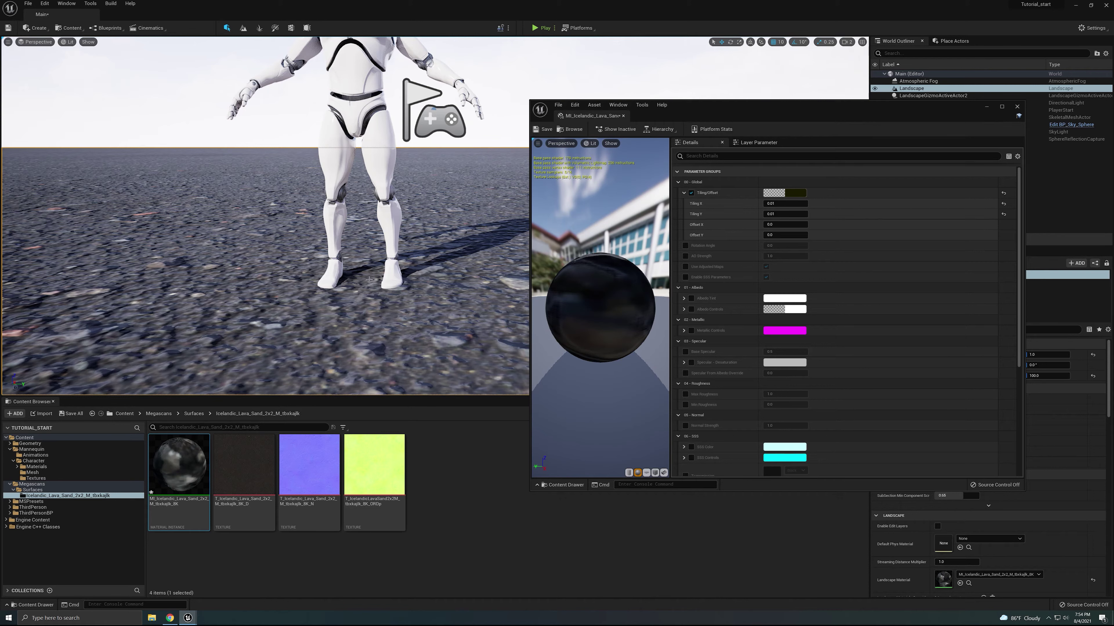
{"action": "left_click", "coordinate": [784, 203]}
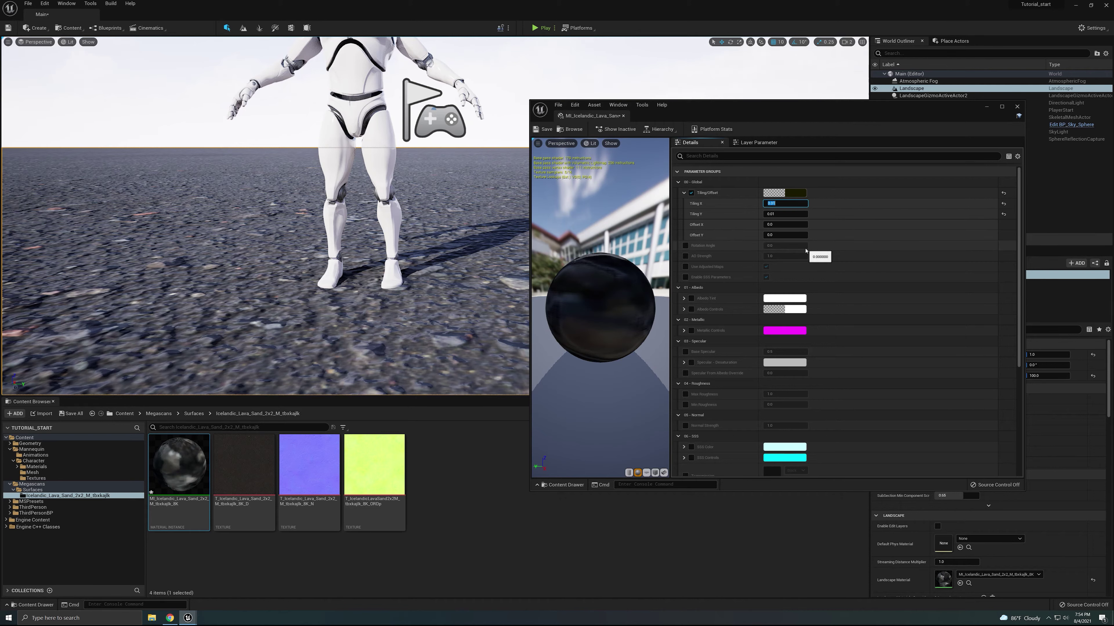
{"action": "type", "text": "0.2"}
{"action": "key", "text": "Return"}
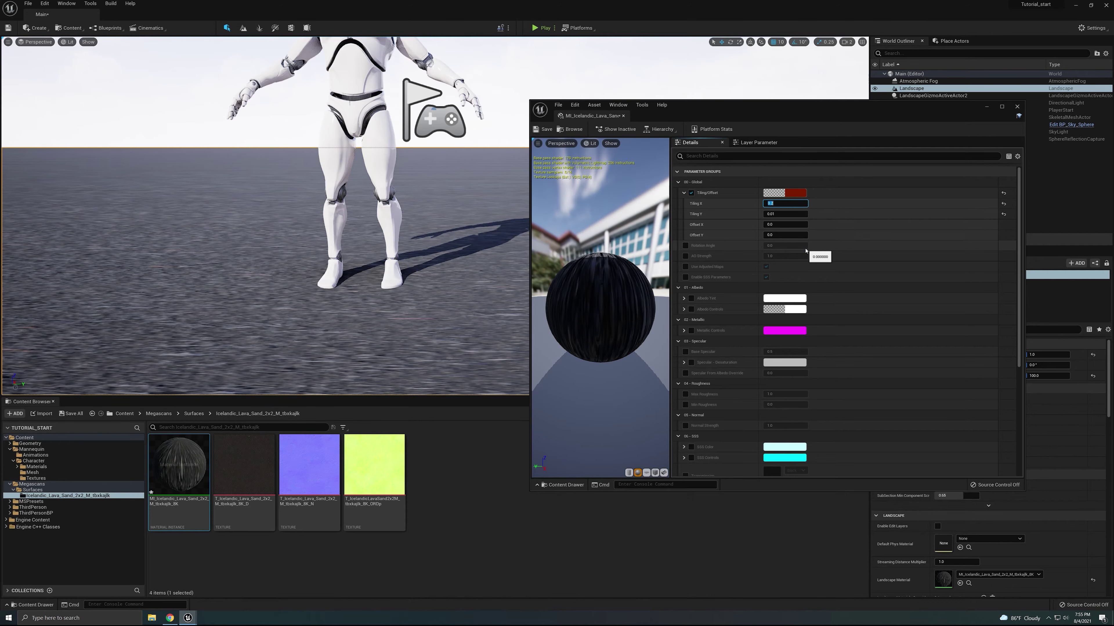
{"action": "left_click", "coordinate": [782, 214]}
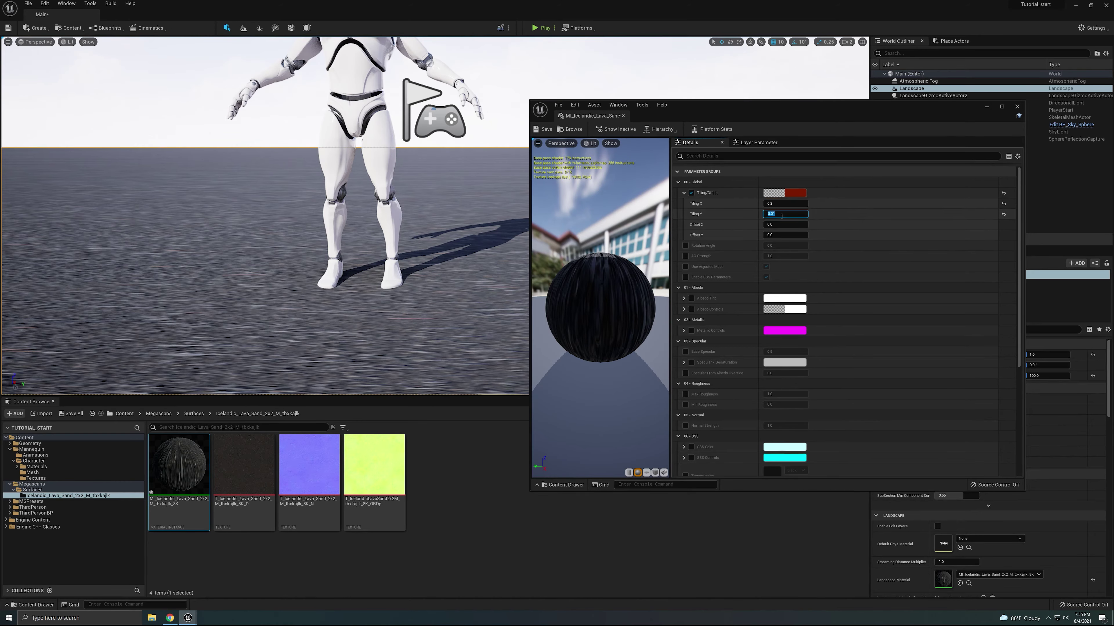
{"action": "type", "text": "0.2"}
{"action": "key", "text": "Return"}
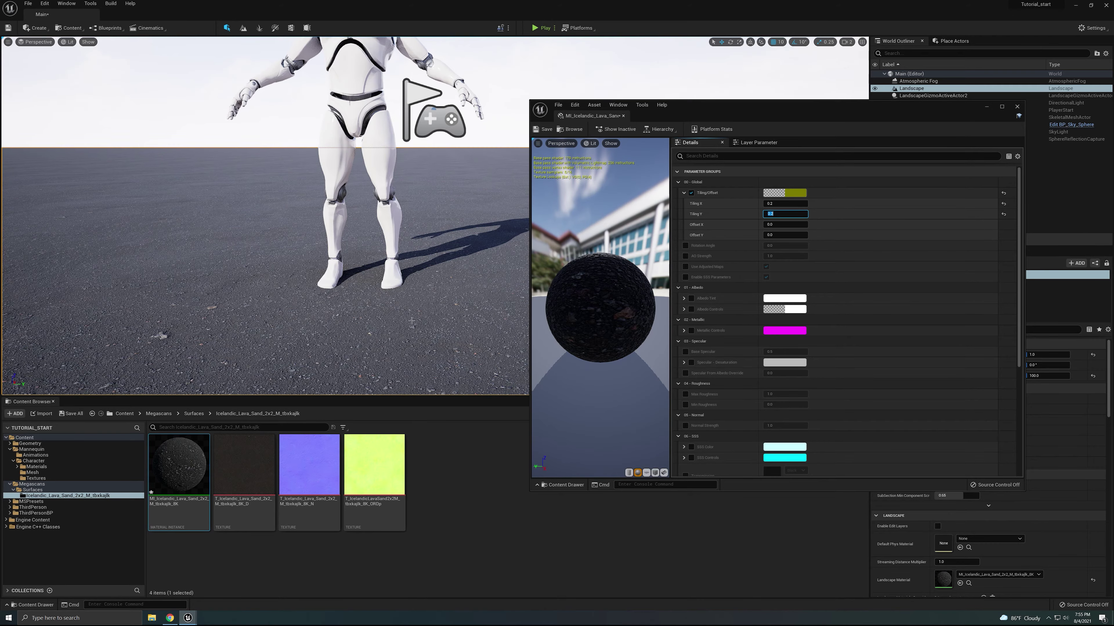
- Check the tiling from farther back and set Tiling X and Tiling Y to 0.25
{"action": "mouse_move", "coordinate": [406, 310]}
{"action": "right_mouse_down"}
{"action": "mouse_move", "coordinate": [423, 323]}
{"action": "mouse_move", "coordinate": [407, 313]}
{"action": "mouse_move", "coordinate": [487, 303]}
{"action": "mouse_move", "coordinate": [384, 299]}
{"action": "mouse_move", "coordinate": [397, 327]}
{"action": "mouse_move", "coordinate": [400, 307]}
{"action": "mouse_move", "coordinate": [403, 335]}
{"action": "mouse_move", "coordinate": [410, 317]}
{"action": "right_mouse_up"}
{"action": "key", "text": "s"}
{"action": "key", "text": "s"}
{"action": "key", "text": "s"}
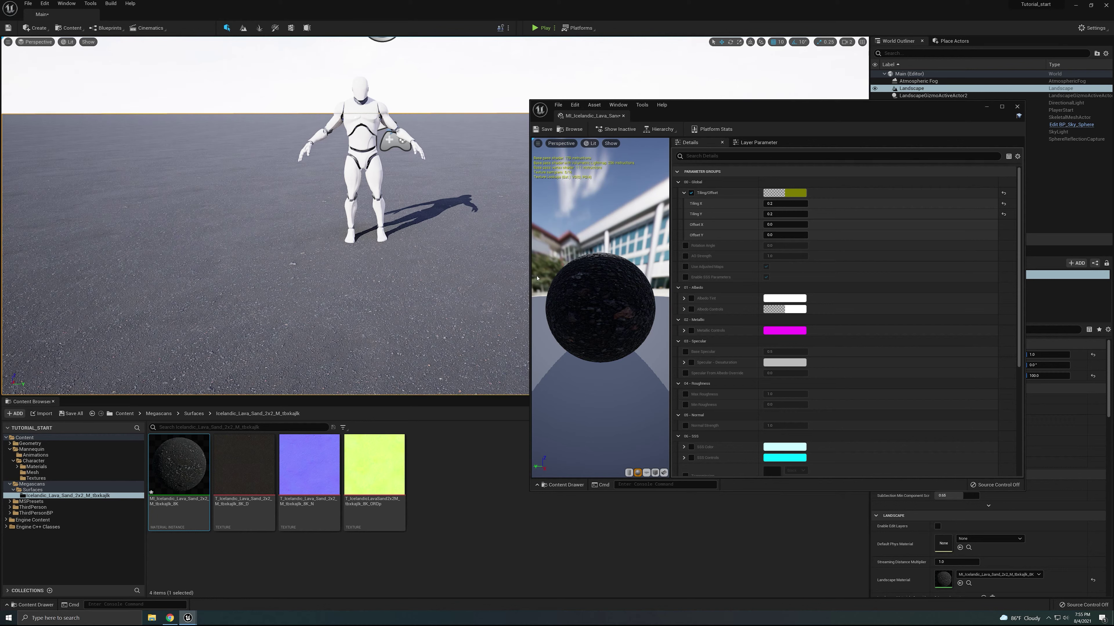
{"action": "left_click", "coordinate": [771, 204]}
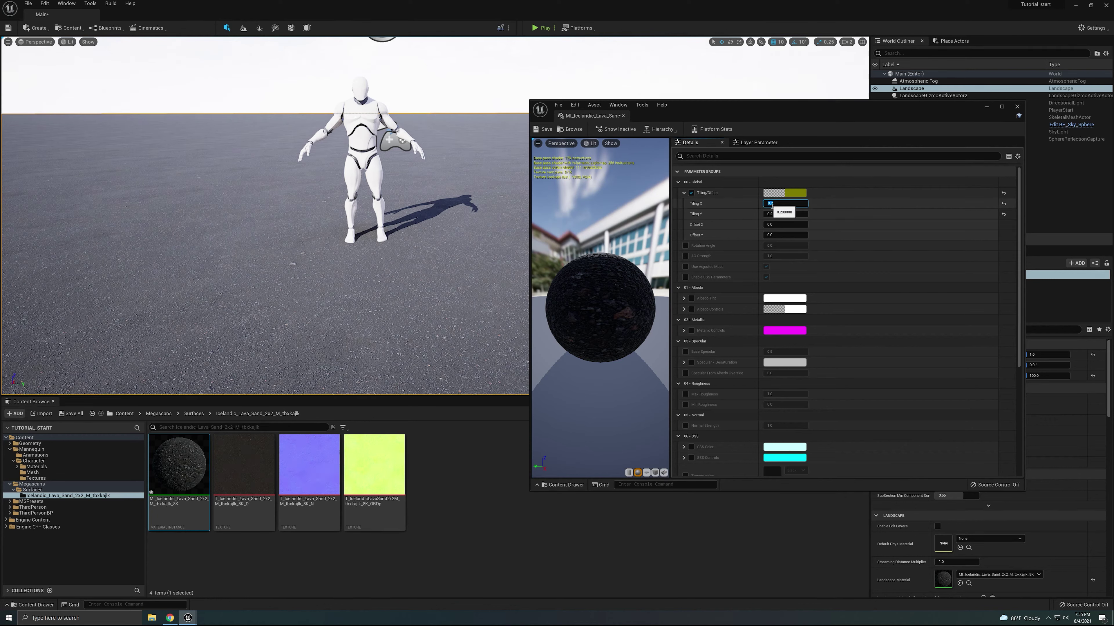
{"action": "type", "text": "0.25"}
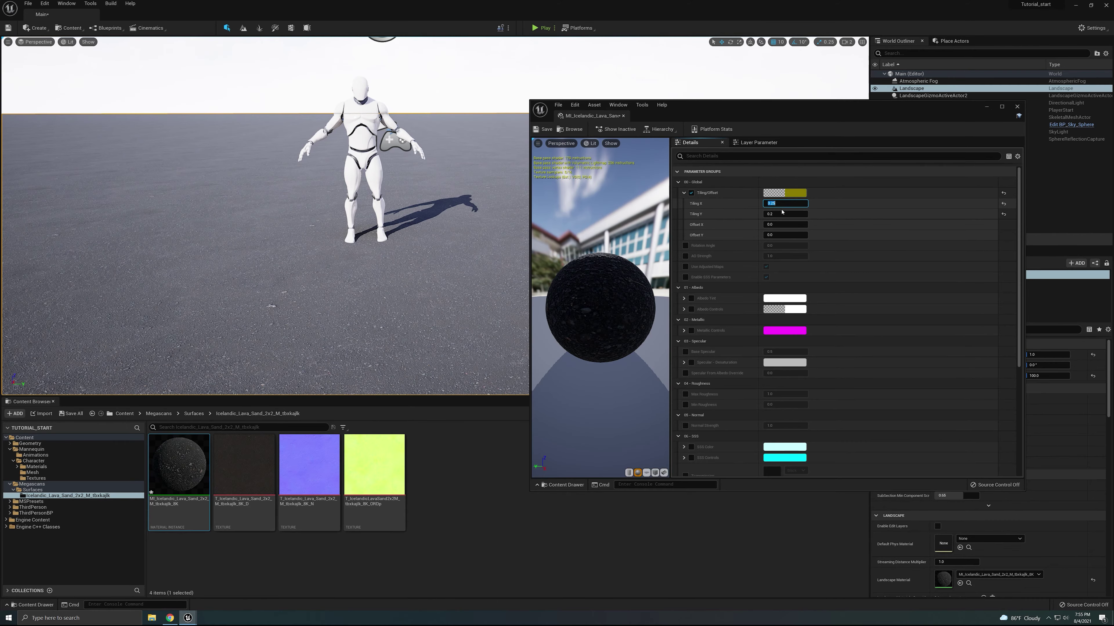
{"action": "left_click", "coordinate": [788, 214]}
{"action": "type", "text": "5"}
{"action": "key", "text": "Return"}
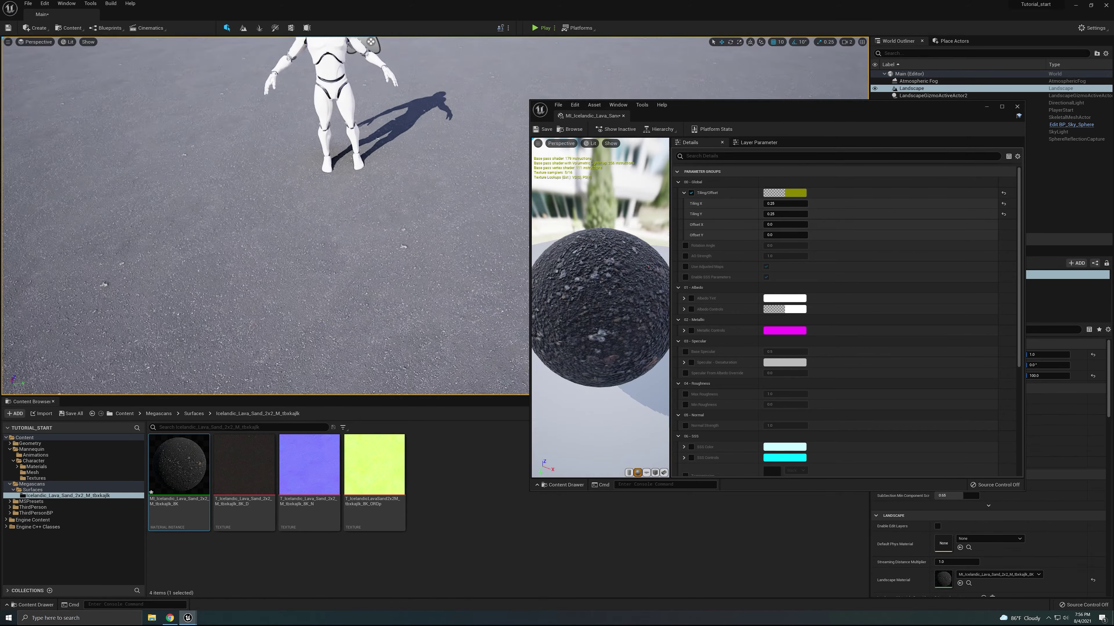
- Try shifting the sand texture by raising Offset Y to about 1.09 and increasing Offset X
{"action": "right_click_drag", "start_coordinate": [408, 229], "coordinate": [405, 204]}
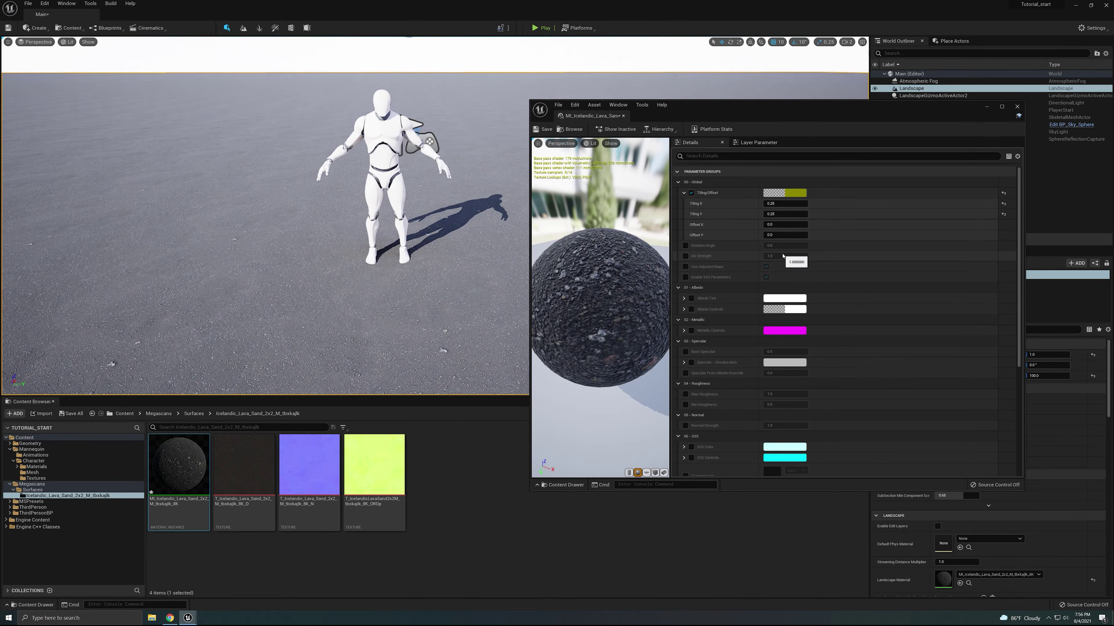
{"action": "left_click", "coordinate": [790, 226]}
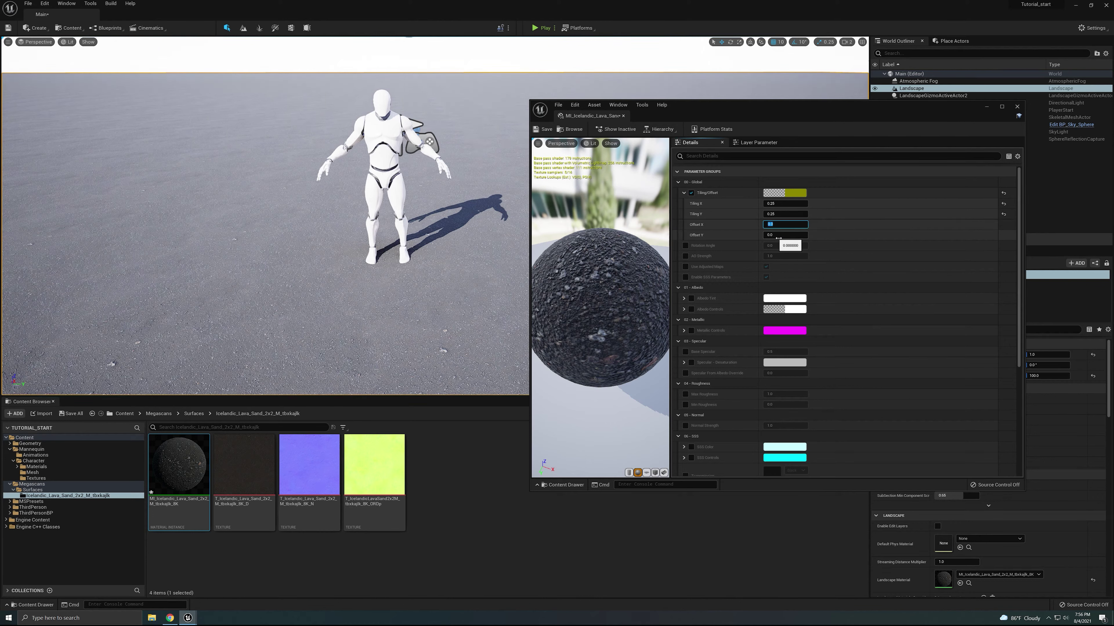
{"action": "left_click_drag", "start_coordinate": [778, 238], "coordinate": [871, 238]}
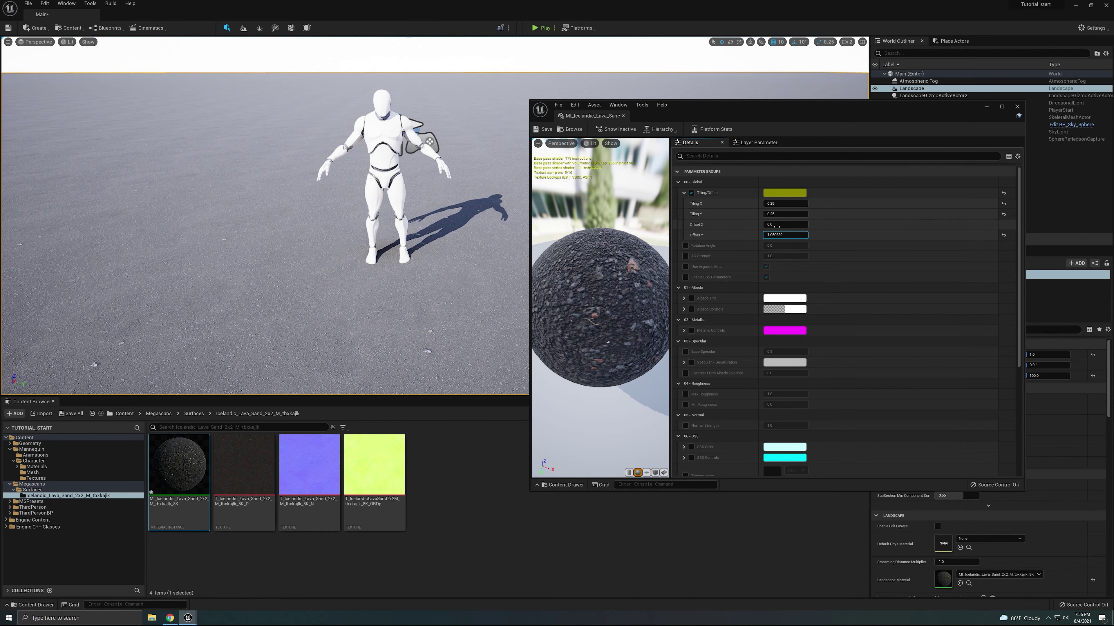
{"action": "left_click_drag", "start_coordinate": [777, 225], "coordinate": [863, 225]}
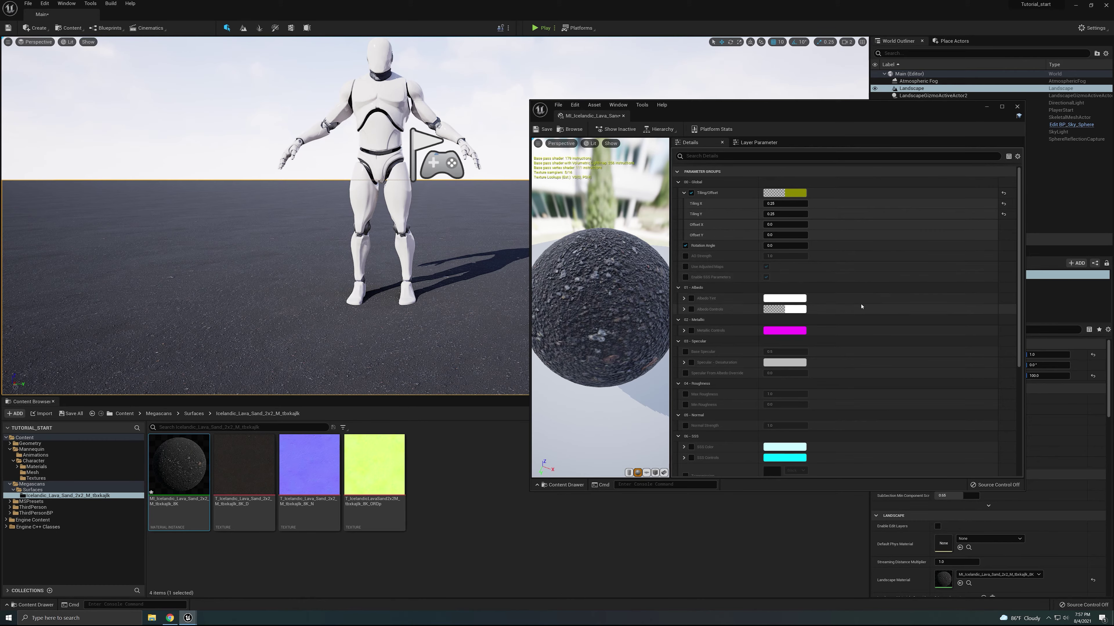
- Expand and enable the Albedo Tint and Albedo Controls overrides of the sand material instance
{"action": "right_click_drag", "start_coordinate": [476, 297], "coordinate": [474, 307]}
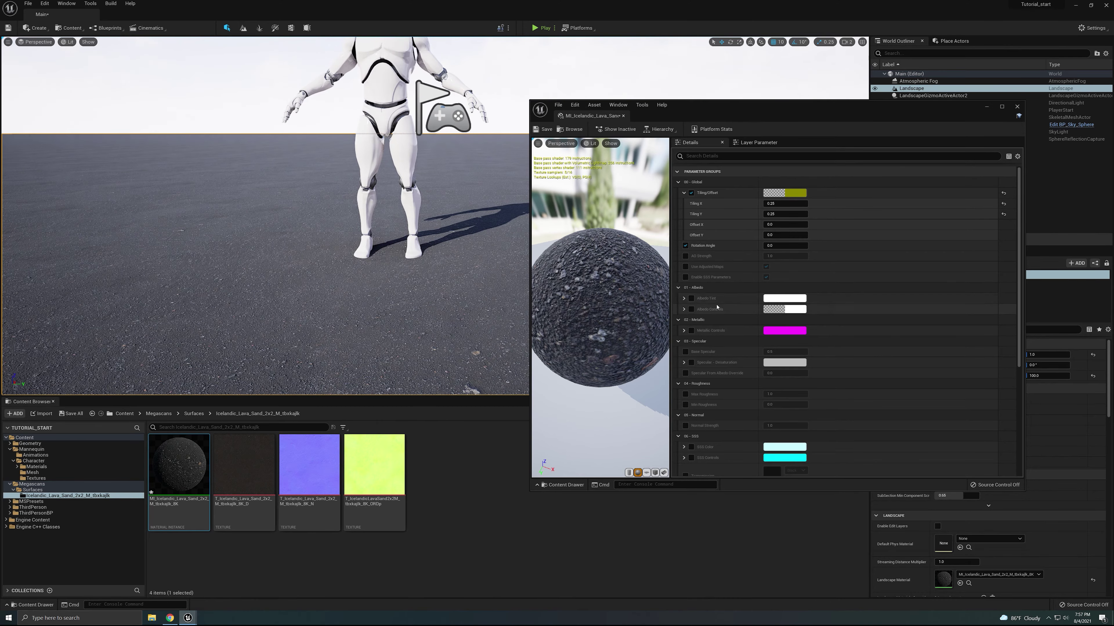
{"action": "left_click", "coordinate": [684, 298]}
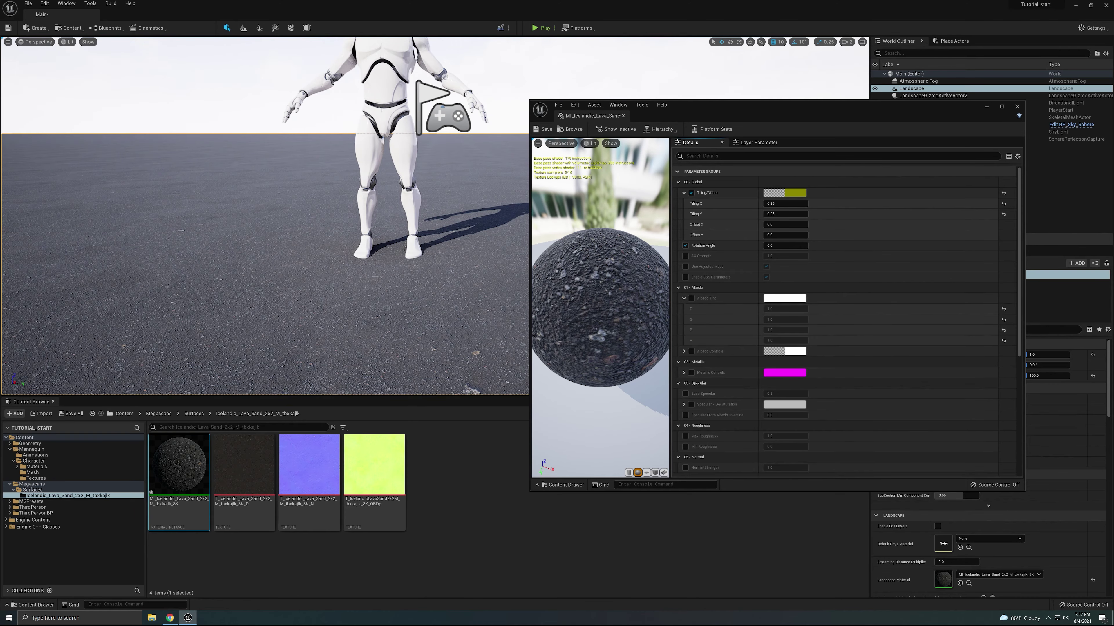
{"action": "mouse_move", "coordinate": [401, 267]}
{"action": "right_mouse_down"}
{"action": "mouse_move", "coordinate": [403, 282]}
{"action": "mouse_move", "coordinate": [403, 254]}
{"action": "right_mouse_up"}
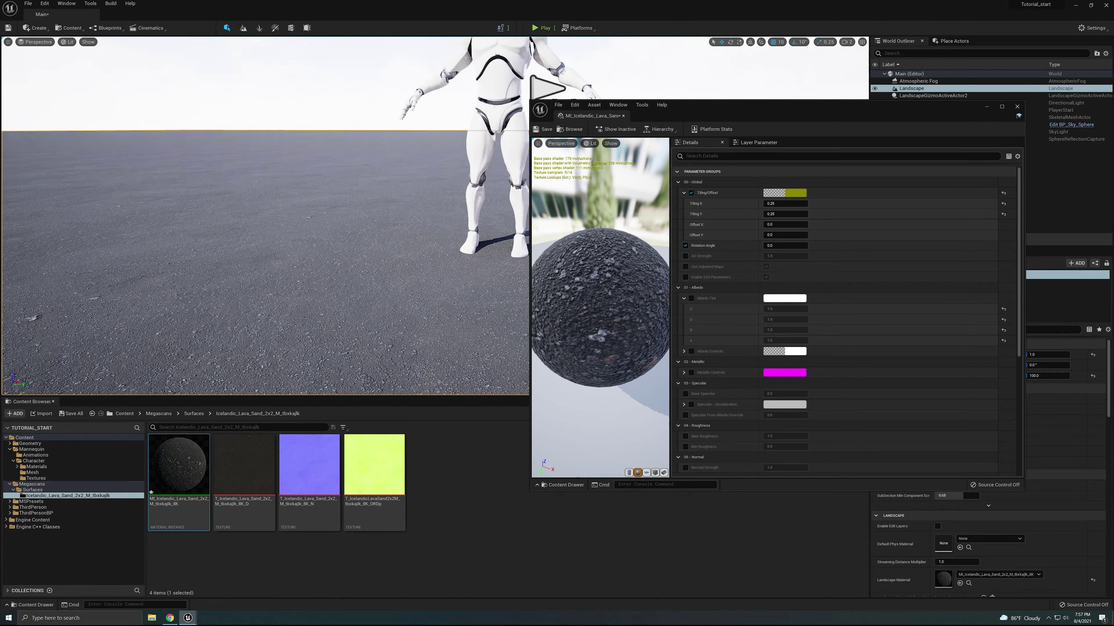
{"action": "left_click", "coordinate": [691, 298]}
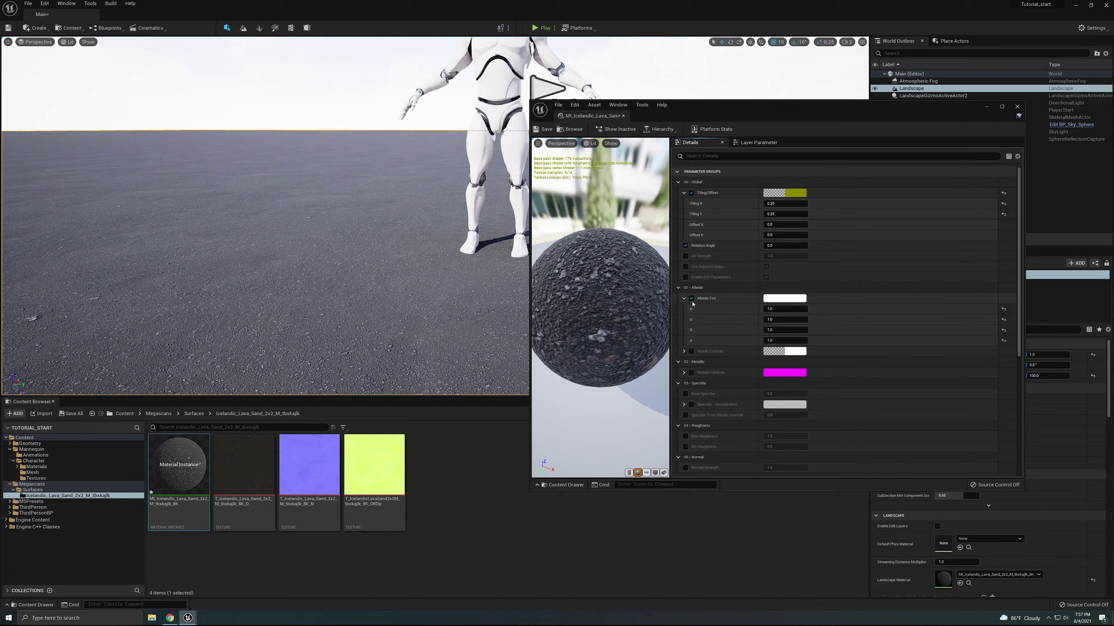
{"action": "left_click", "coordinate": [683, 352]}
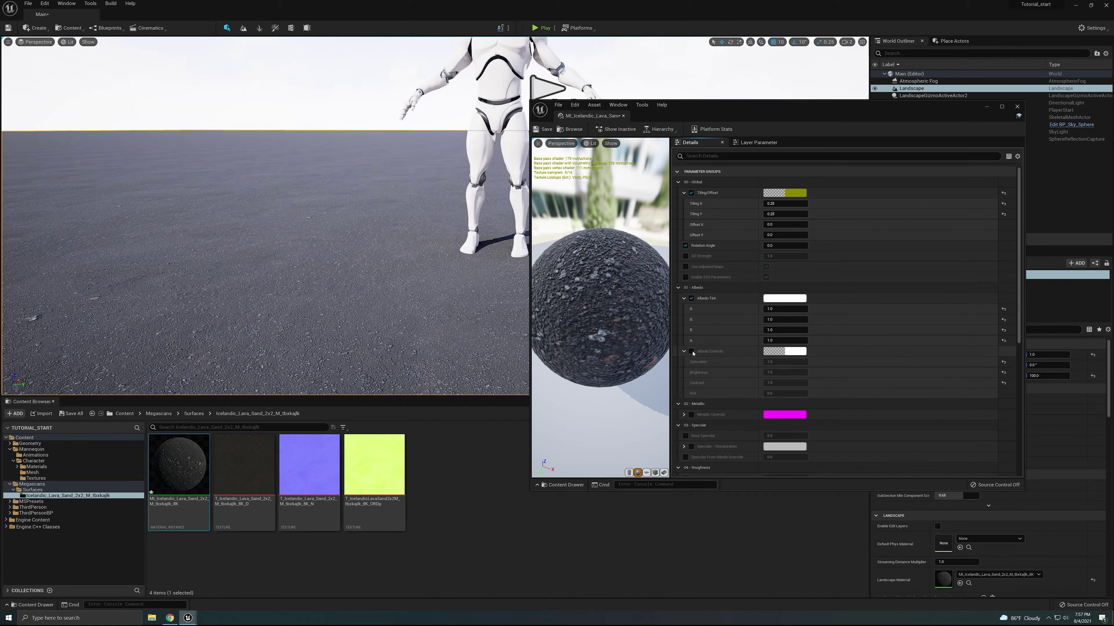
{"action": "left_click", "coordinate": [691, 352]}
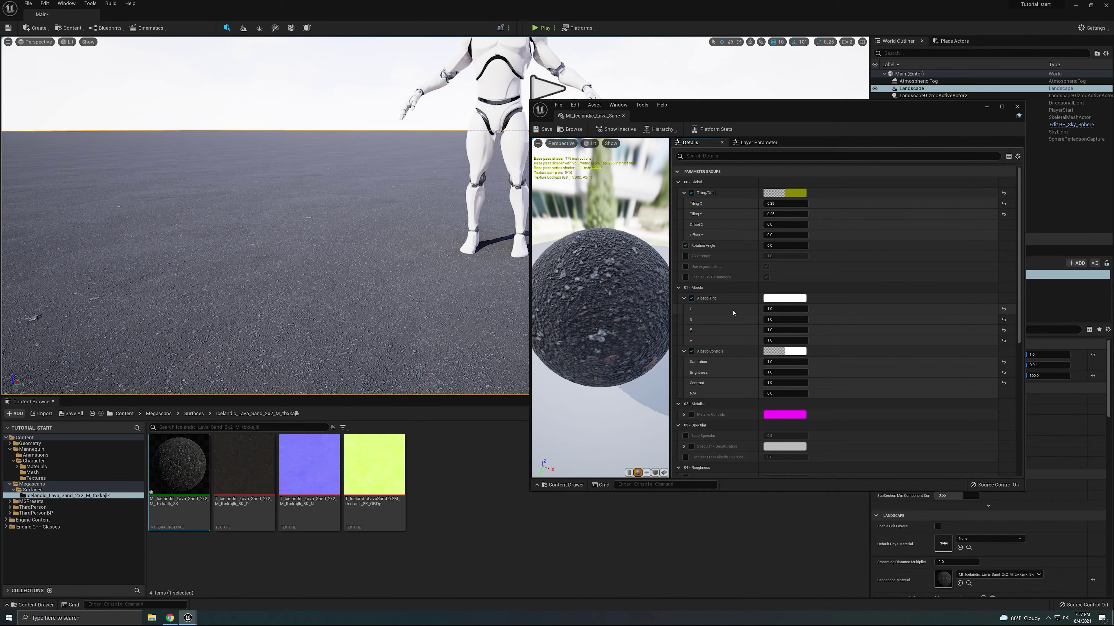
- Move the material window clear of the mannequin and set the Albedo Tint to blue, hex sRGB 4E78FF
{"action": "left_click_drag", "start_coordinate": [789, 105], "coordinate": [827, 101]}
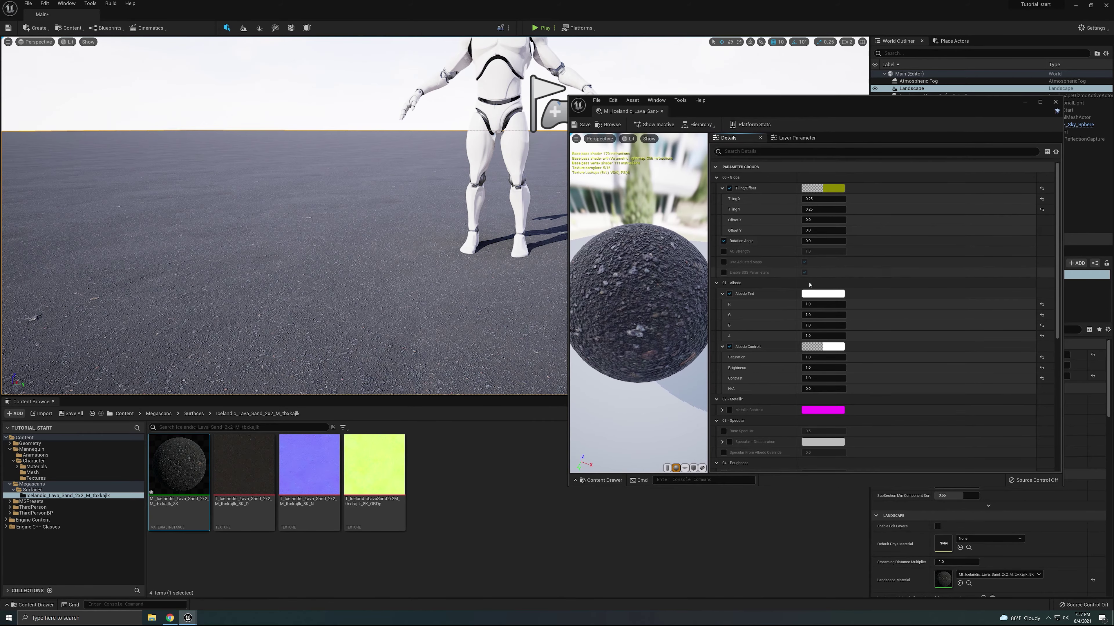
{"action": "left_click", "coordinate": [818, 297]}
{"action": "left_click", "coordinate": [843, 335]}
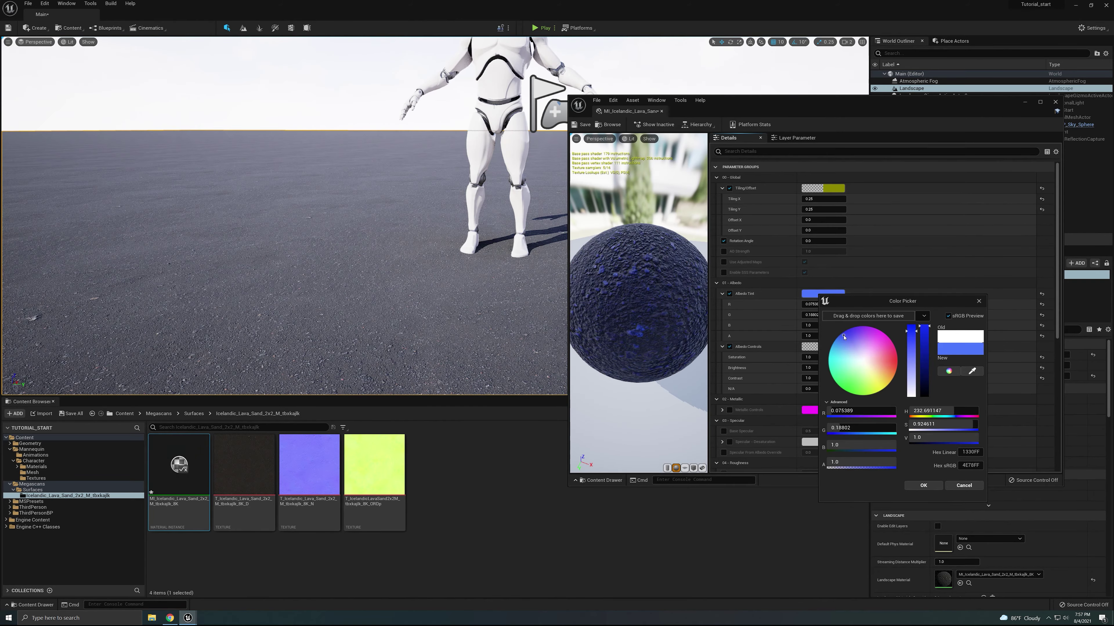
{"action": "left_click", "coordinate": [923, 485]}
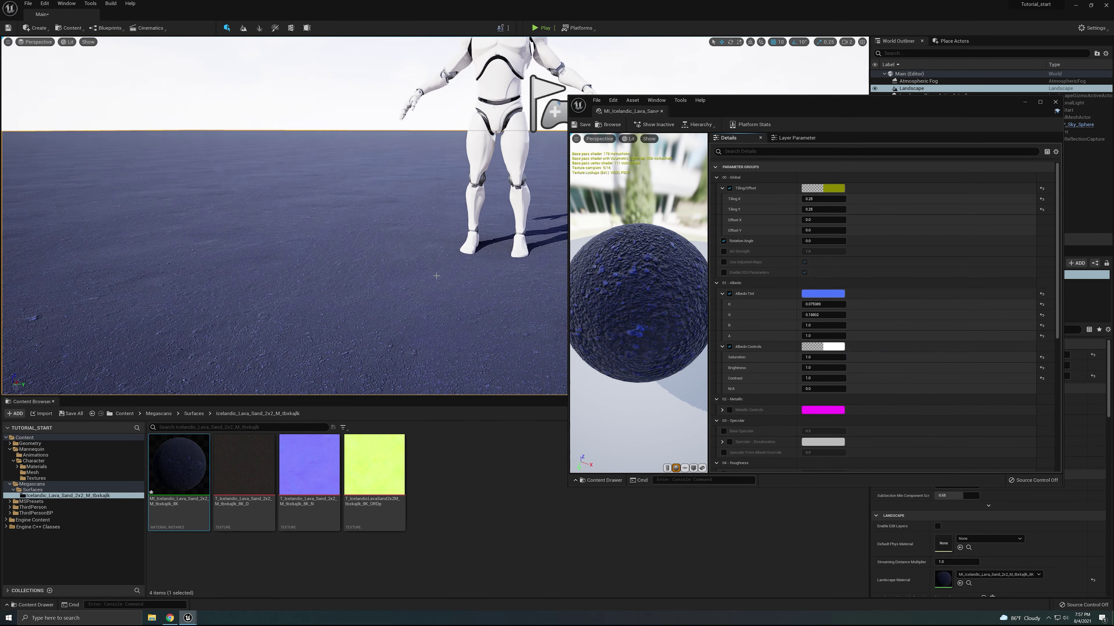
- Set the sand material's Albedo Tint to pink, hex sRGB FF94B7
{"action": "left_click", "coordinate": [833, 298]}
{"action": "left_click", "coordinate": [901, 356]}
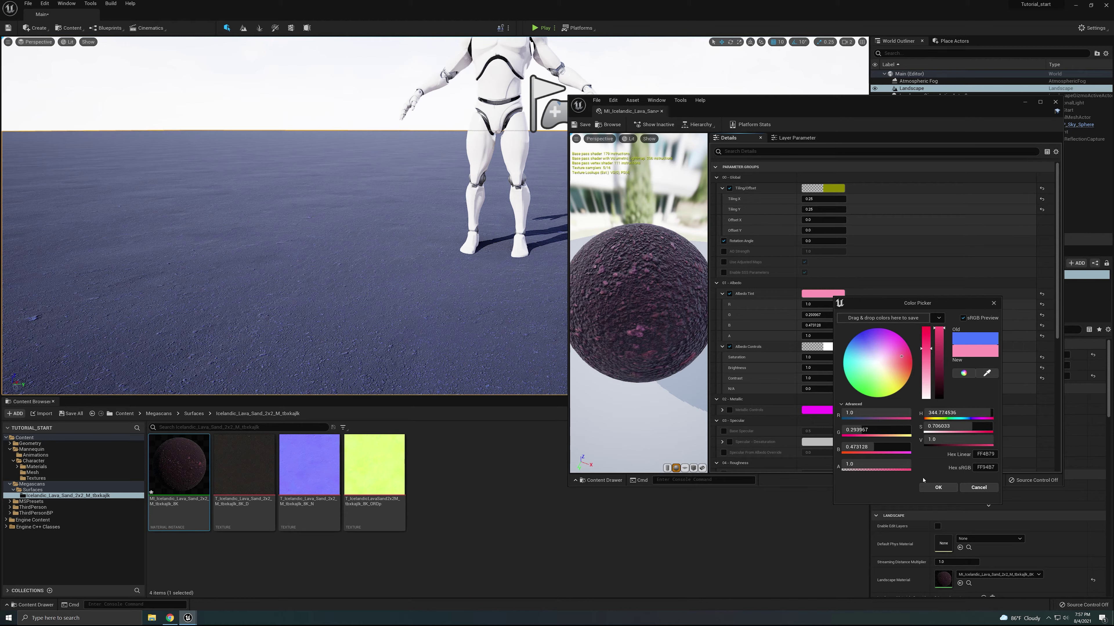
{"action": "left_click", "coordinate": [938, 487]}
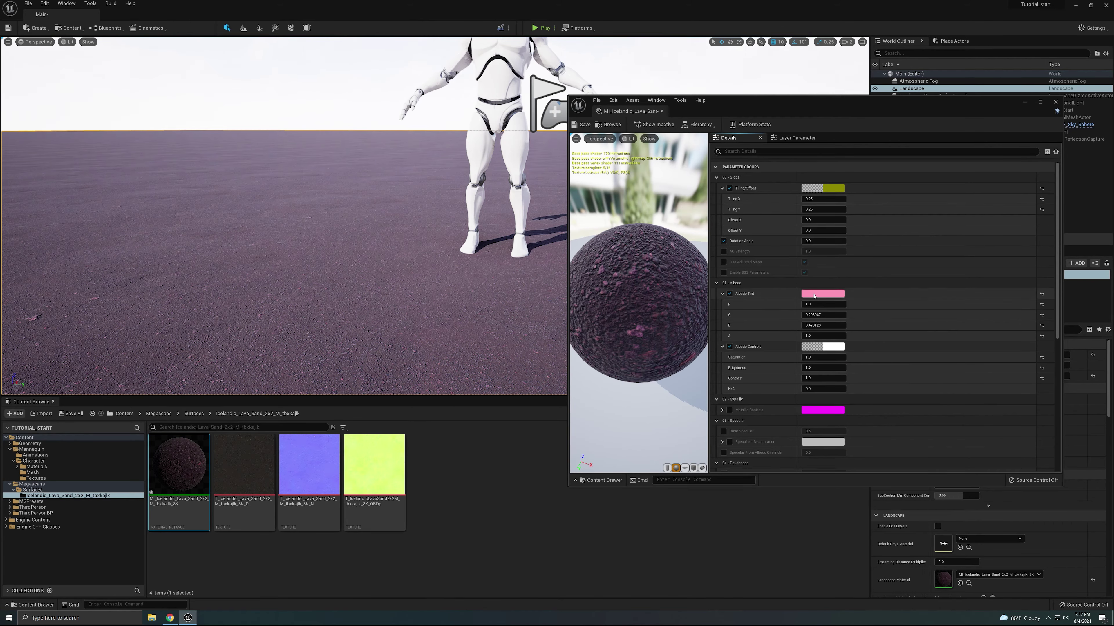
- Reset the sand material's Albedo Tint to its default white and toggle its override off and on again
{"action": "left_click", "coordinate": [822, 294]}
{"action": "left_click", "coordinate": [966, 487]}
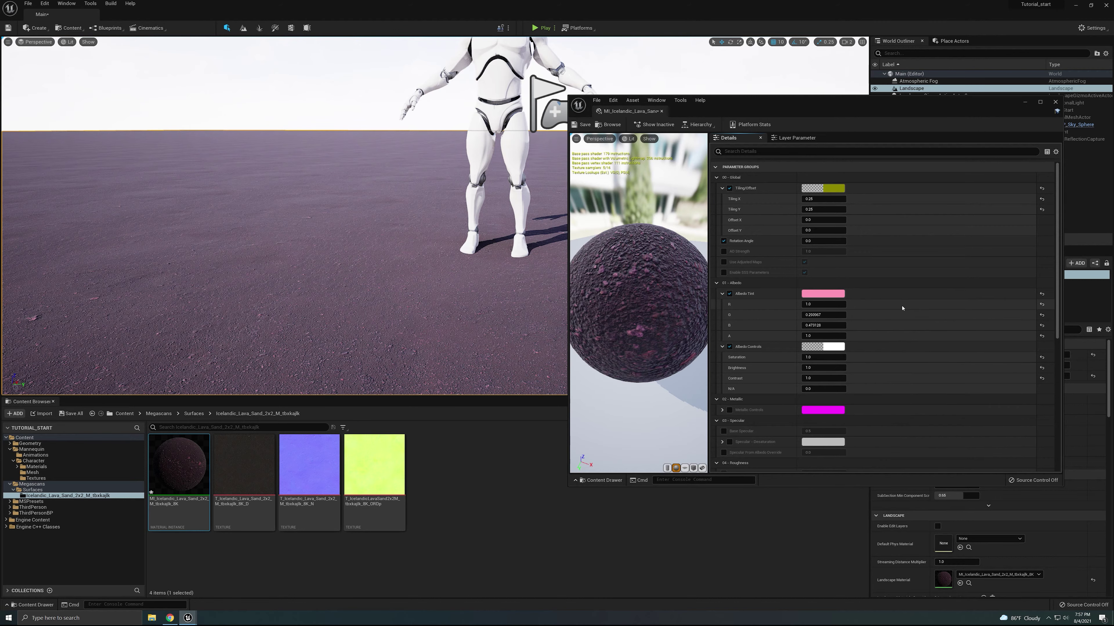
{"action": "left_click", "coordinate": [1042, 296]}
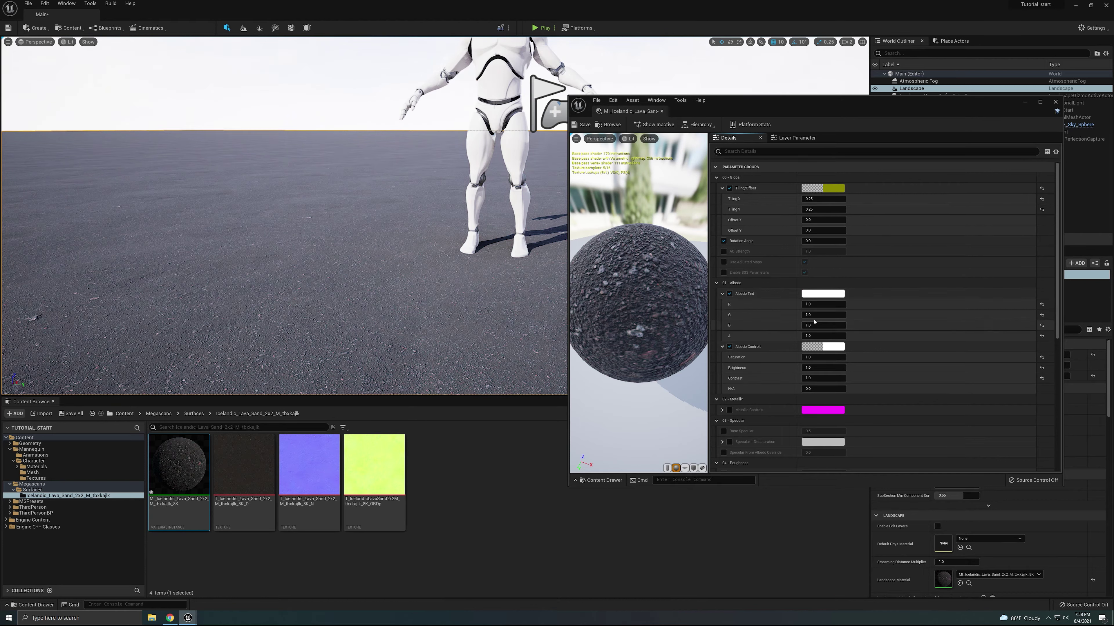
{"action": "left_click", "coordinate": [730, 294]}
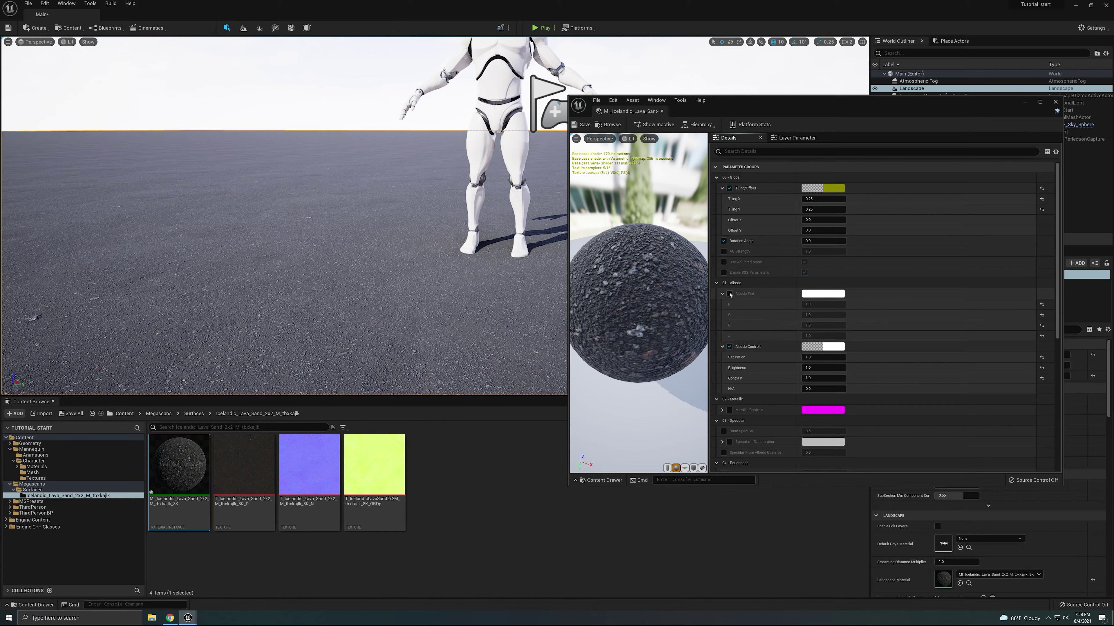
{"action": "left_click", "coordinate": [730, 294]}
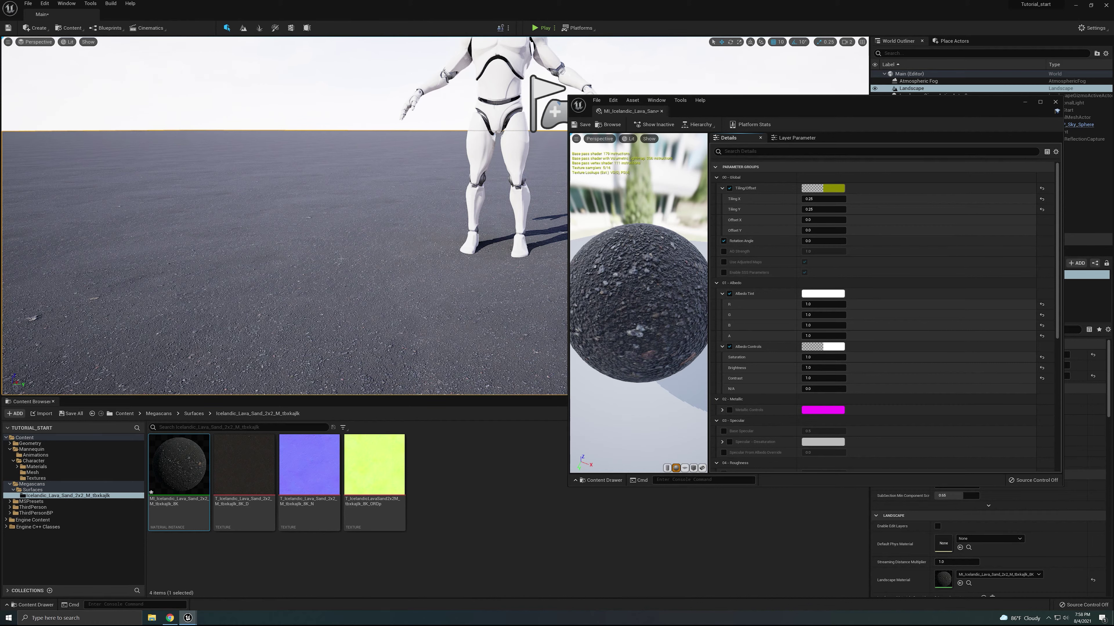
- Try a strongly increased Saturation on the sand material, and settle on a Saturation of 1.2
{"action": "left_click_drag", "start_coordinate": [814, 358], "coordinate": [844, 358]}
{"action": "left_click", "coordinate": [824, 359]}
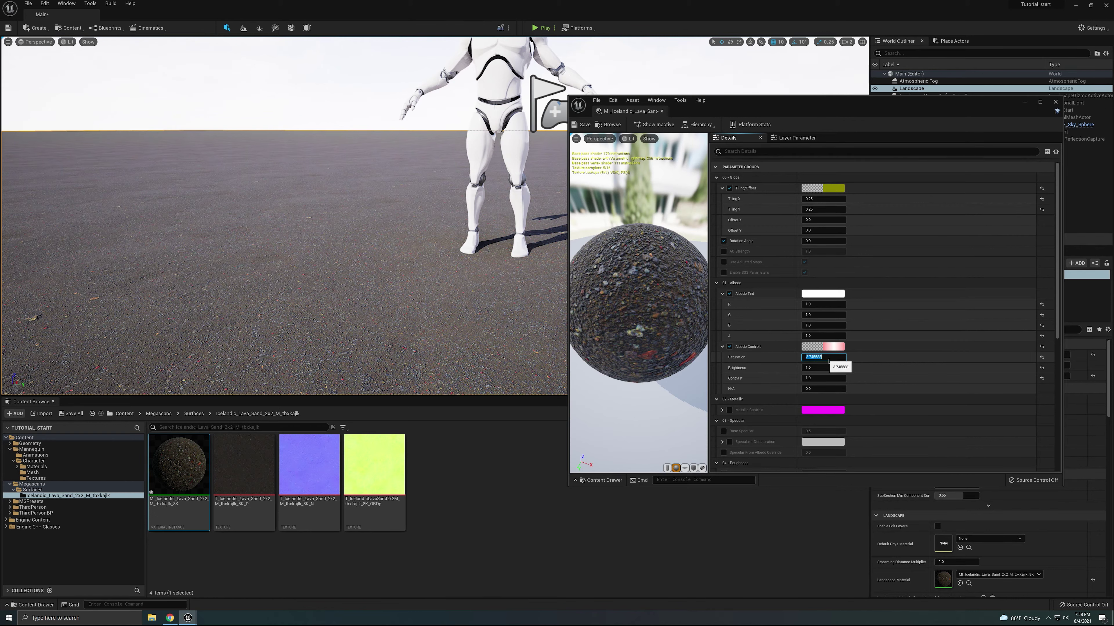
{"action": "key", "text": "Return"}
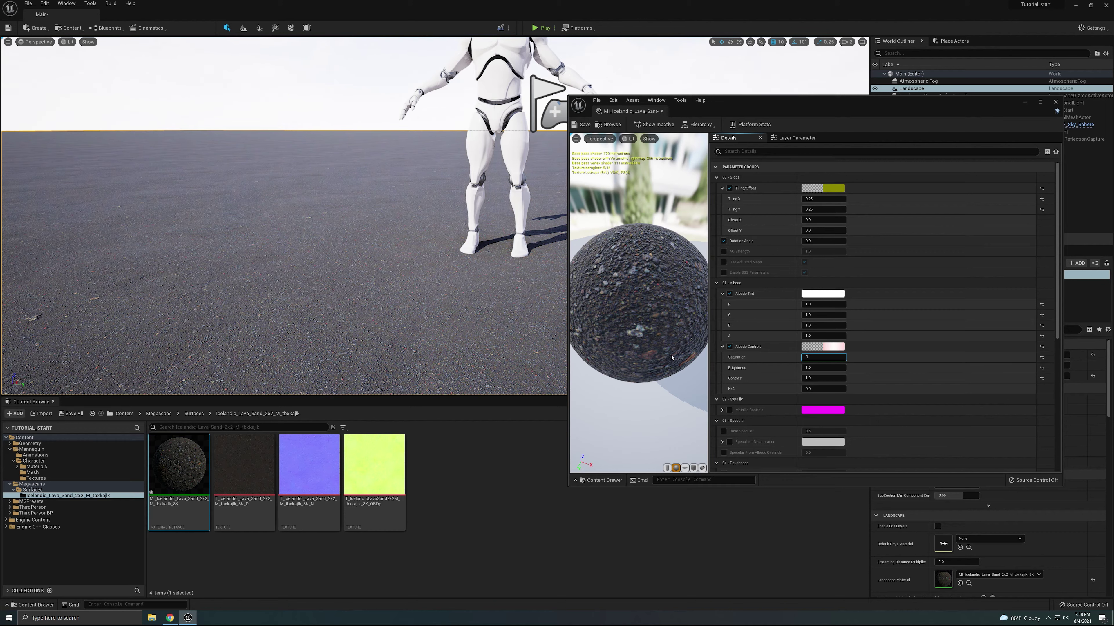
{"action": "type", "text": "1.2"}
{"action": "key", "text": "Return"}
- Try a Brightness of 15 on the sand material and restore it to 1
{"action": "left_click", "coordinate": [821, 369]}
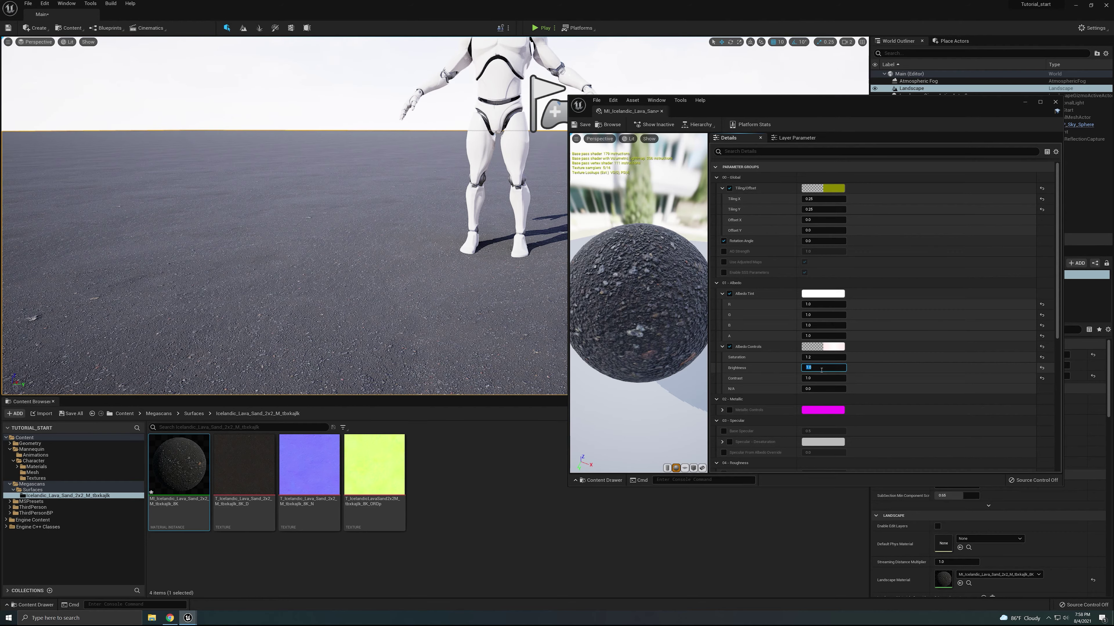
{"action": "type", "text": "15"}
{"action": "key", "text": "Return"}
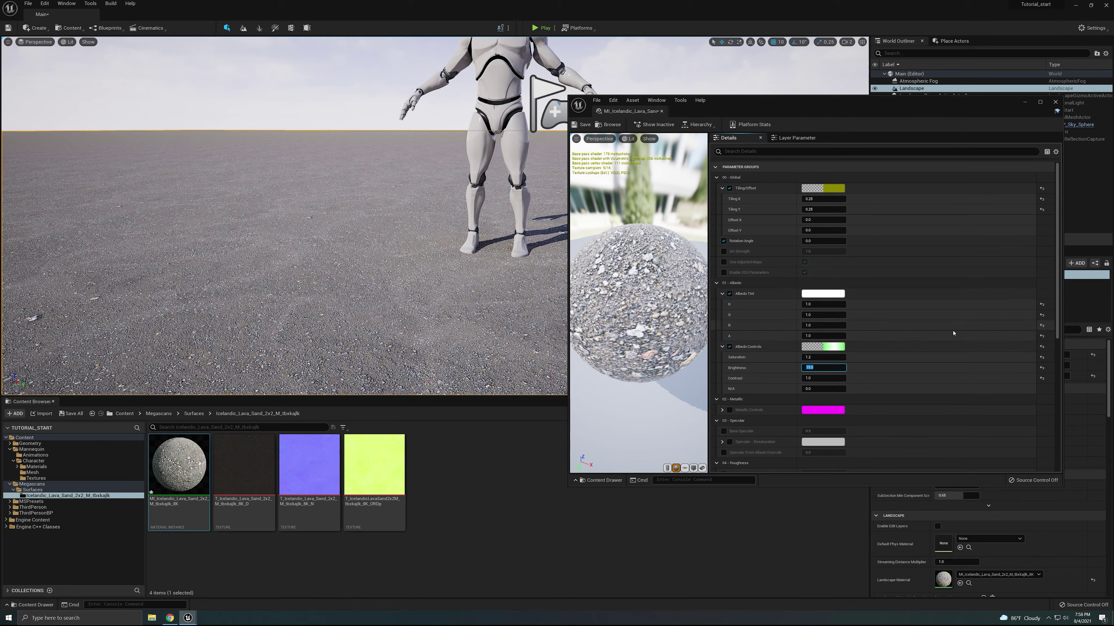
{"action": "key", "text": "Return"}
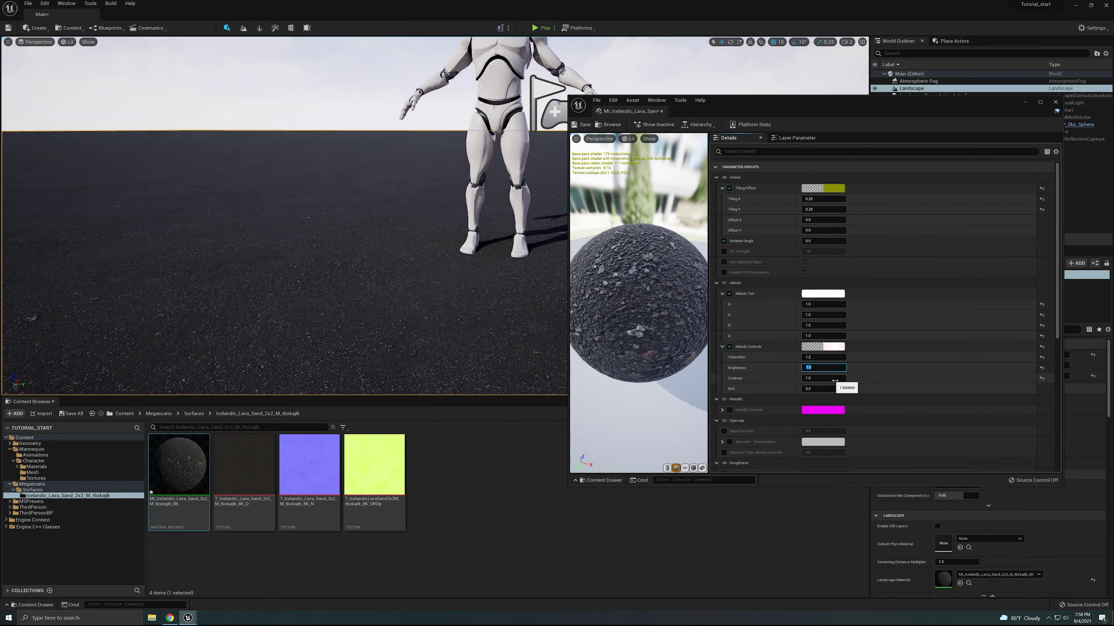
- Try out strongly raised and lowered Contrast values in the sand material's Albedo Controls
{"action": "left_click", "coordinate": [831, 380]}
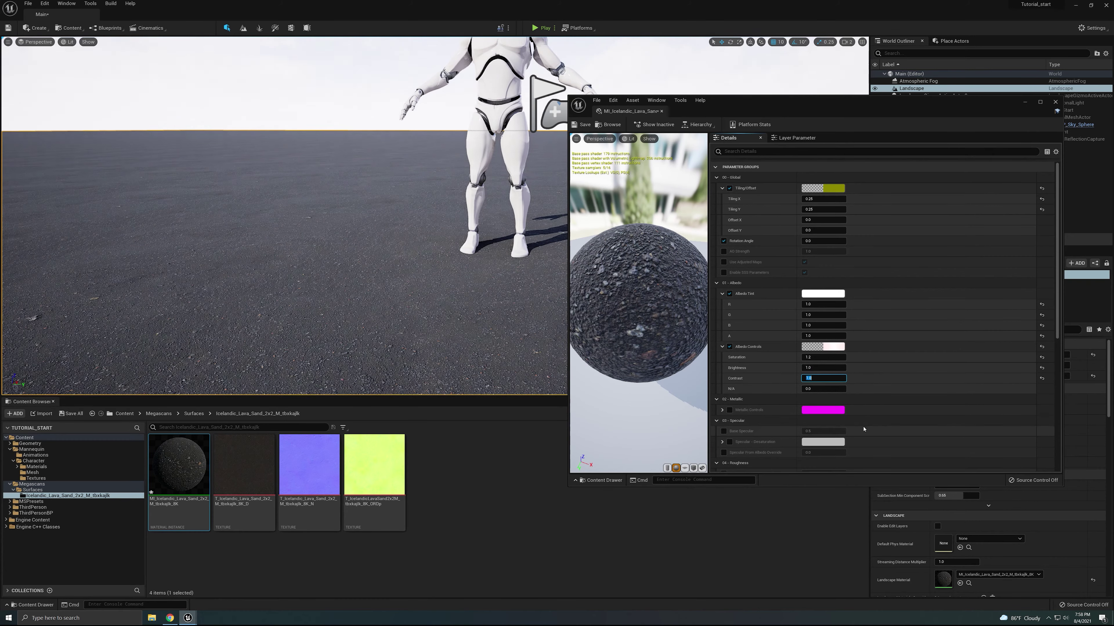
{"action": "left_click_drag", "start_coordinate": [831, 379], "coordinate": [908, 379]}
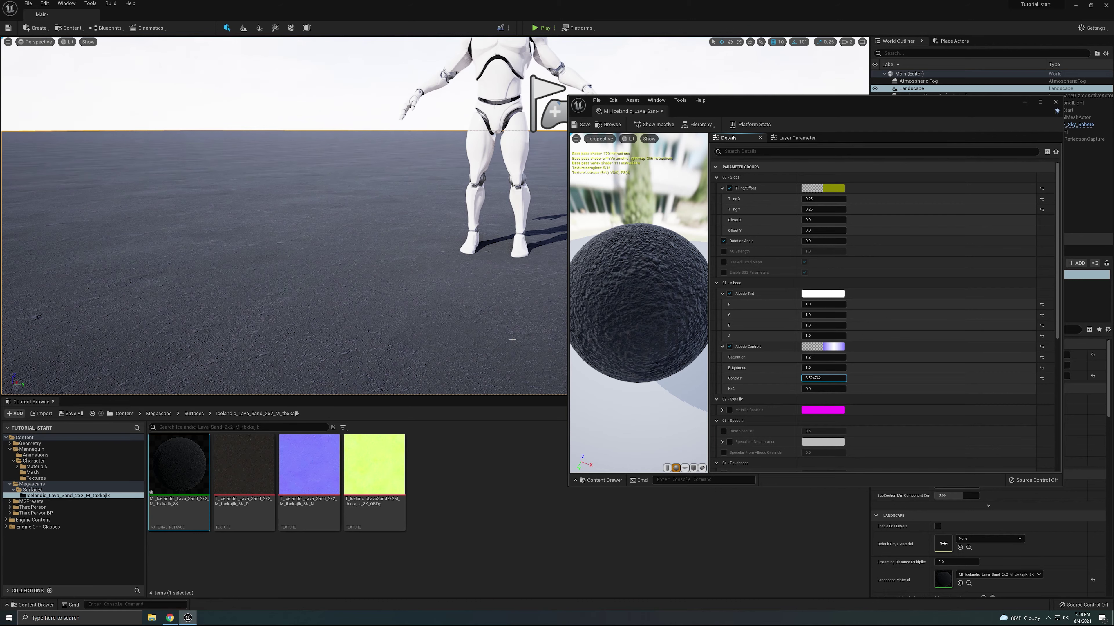
{"action": "left_click", "coordinate": [831, 378]}
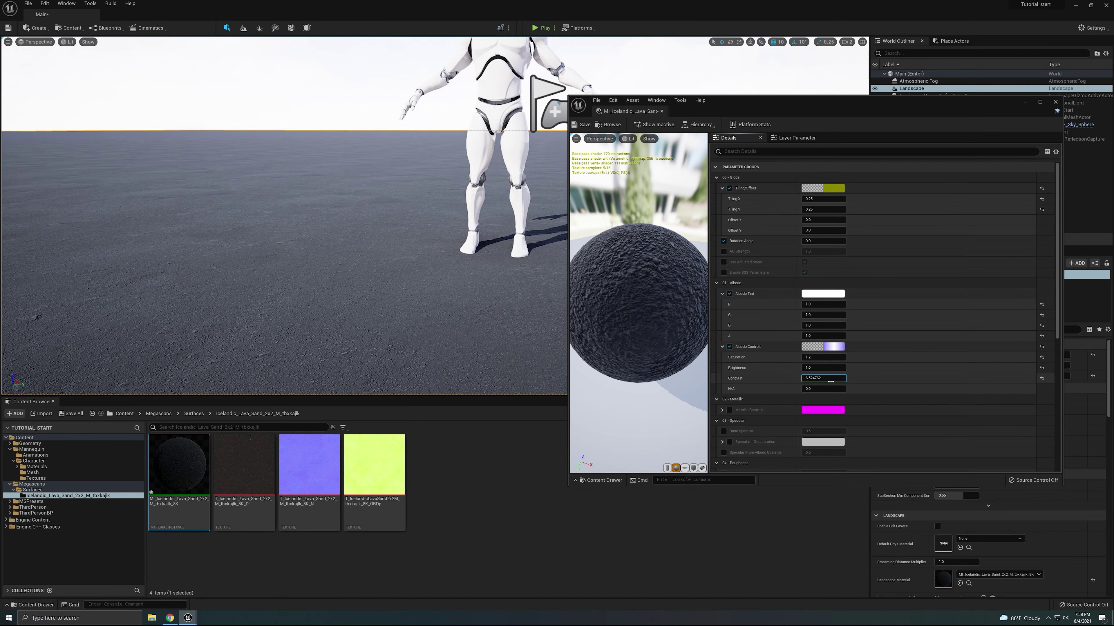
{"action": "type", "text": "0.2"}
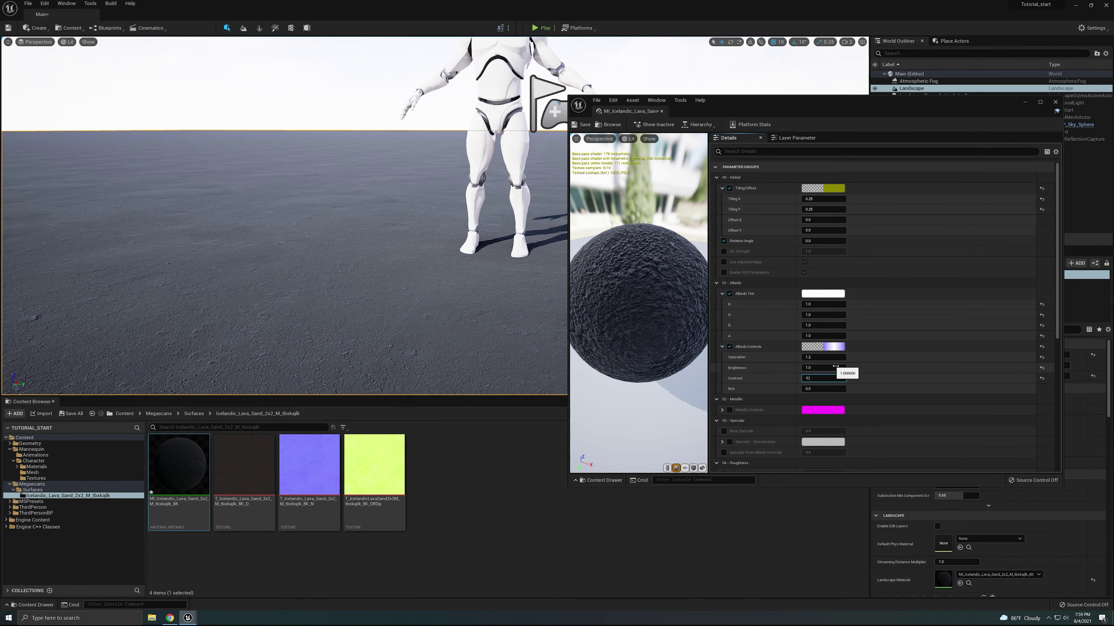
{"action": "key", "text": "Return"}
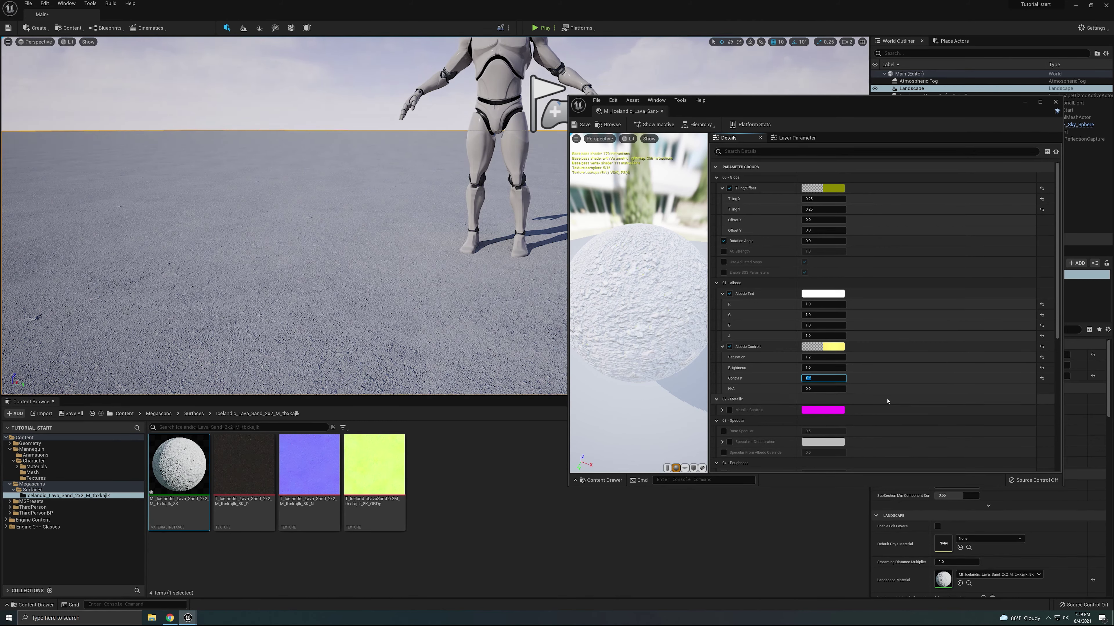
{"action": "key", "text": "Return"}
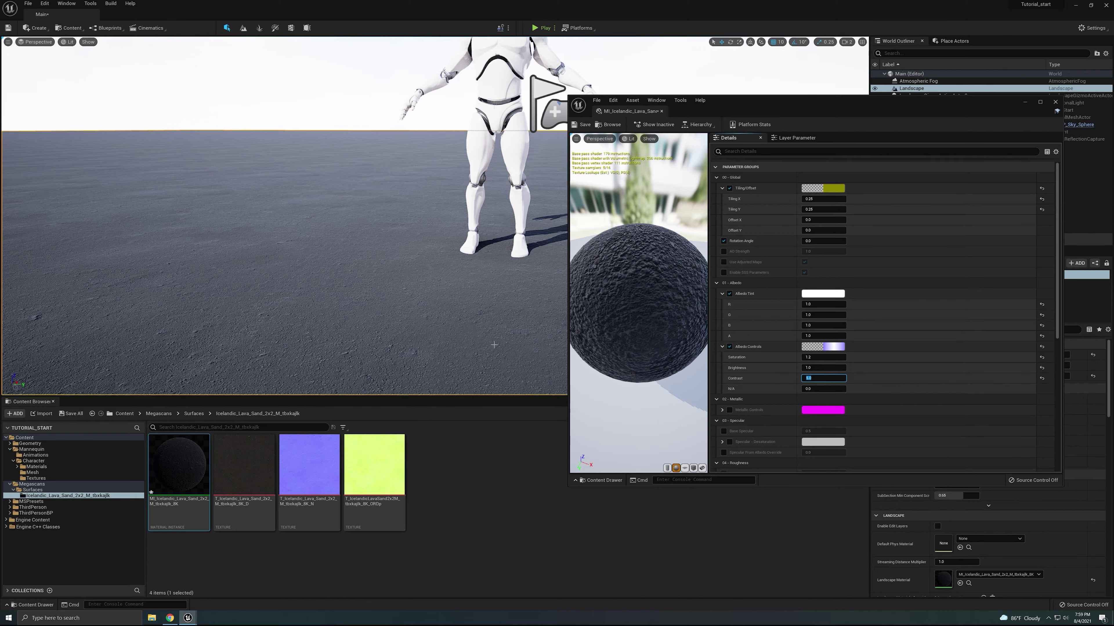
- Restore the sand material's Contrast to 1 and reset the Albedo Controls to their defaults
{"action": "type", "text": "1"}
{"action": "key", "text": "Return"}
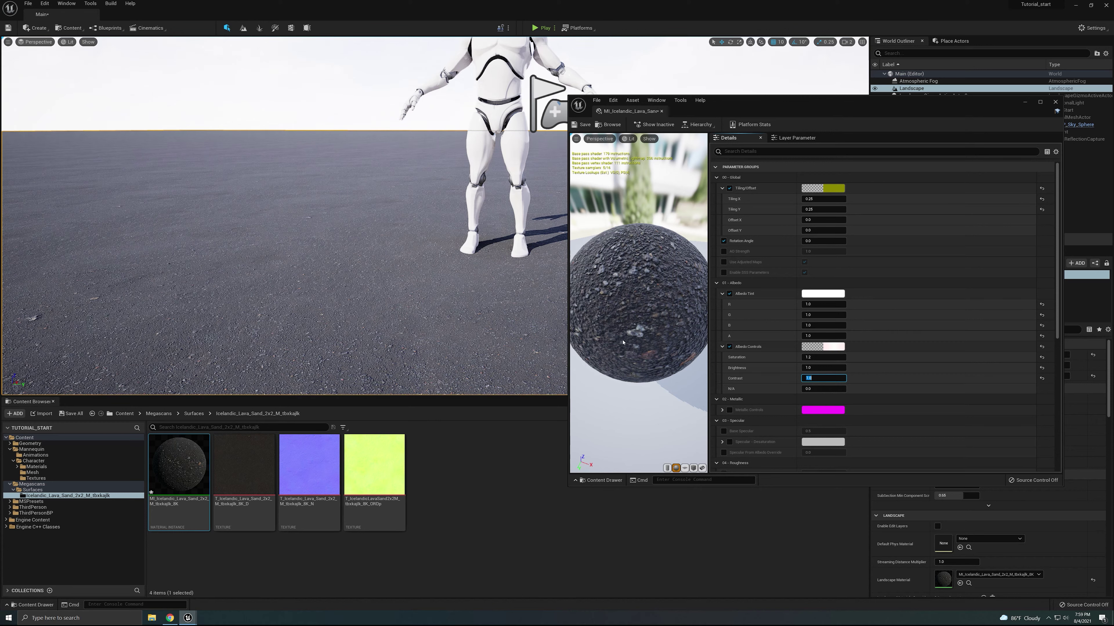
{"action": "left_click", "coordinate": [811, 357]}
{"action": "left_click", "coordinate": [1042, 348]}
- Enable the Max Roughness and Min Roughness overrides and try a Max Roughness of 0.1 on the sand material
{"action": "scroll", "coordinate": [877, 316], "scroll_direction": "down", "scroll_amount": 5}
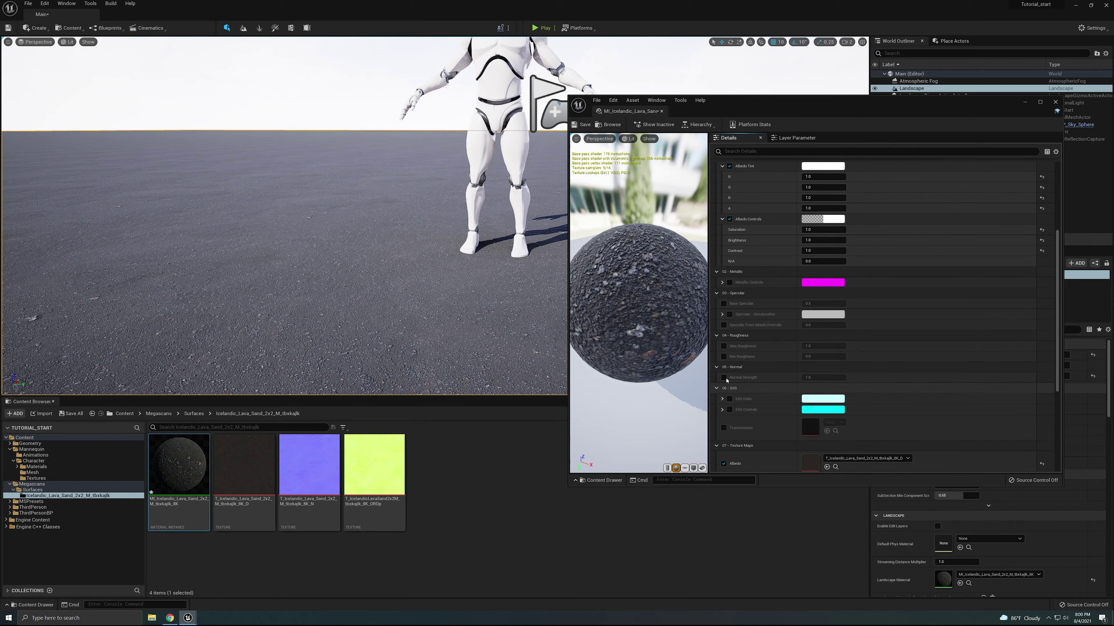
{"action": "left_click", "coordinate": [724, 346]}
{"action": "left_click", "coordinate": [723, 356]}
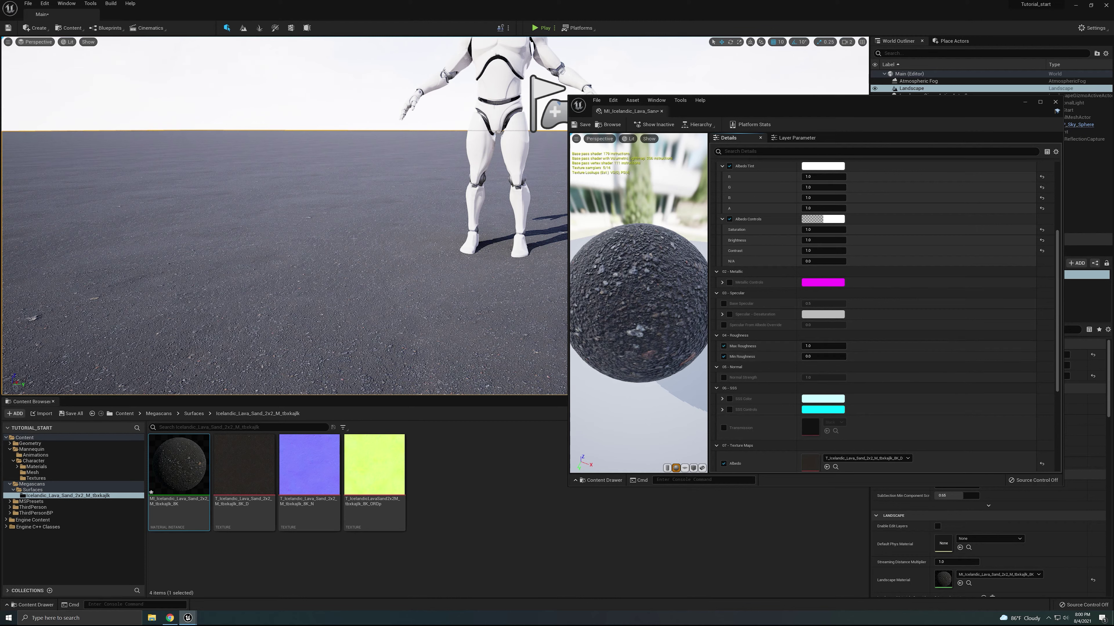
{"action": "left_click", "coordinate": [820, 346]}
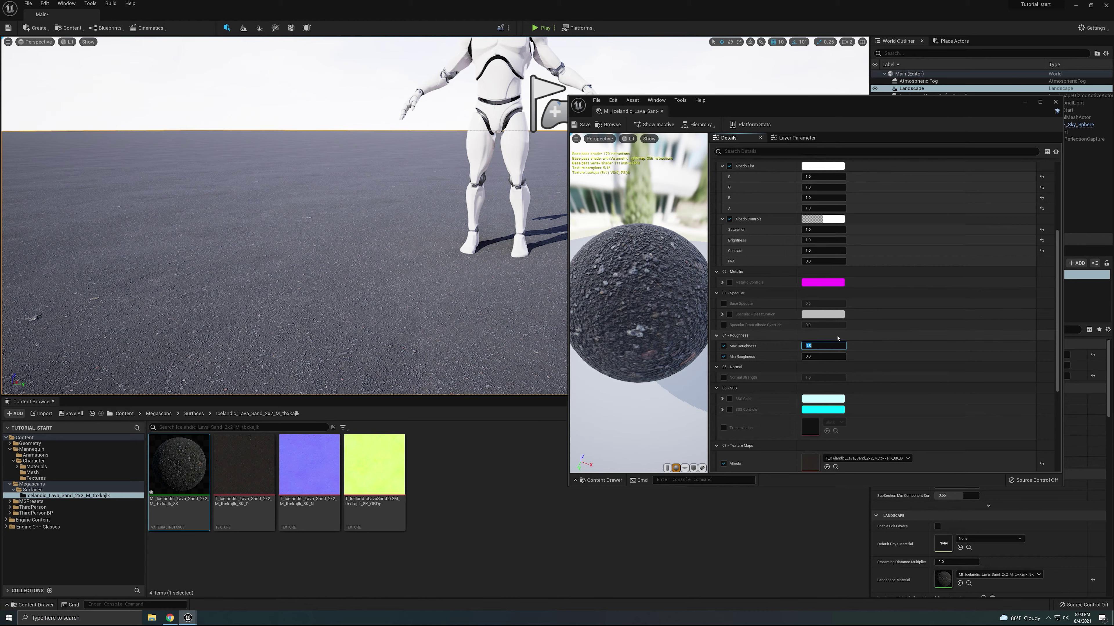
{"action": "type", "text": "0"}
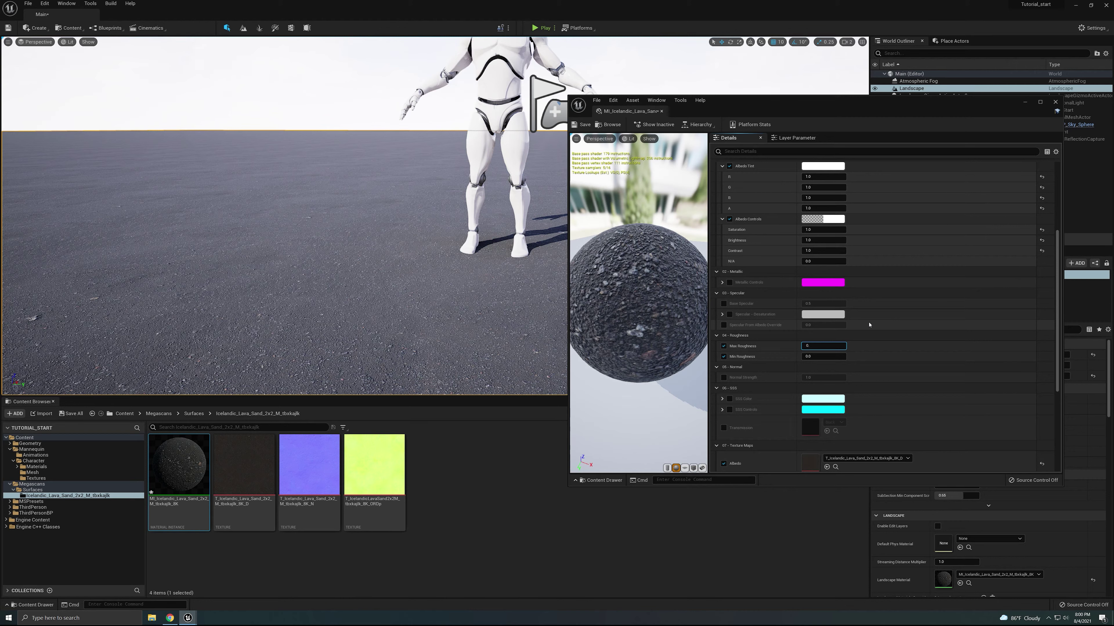
{"action": "type", "text": ".1"}
{"action": "key", "text": "Return"}
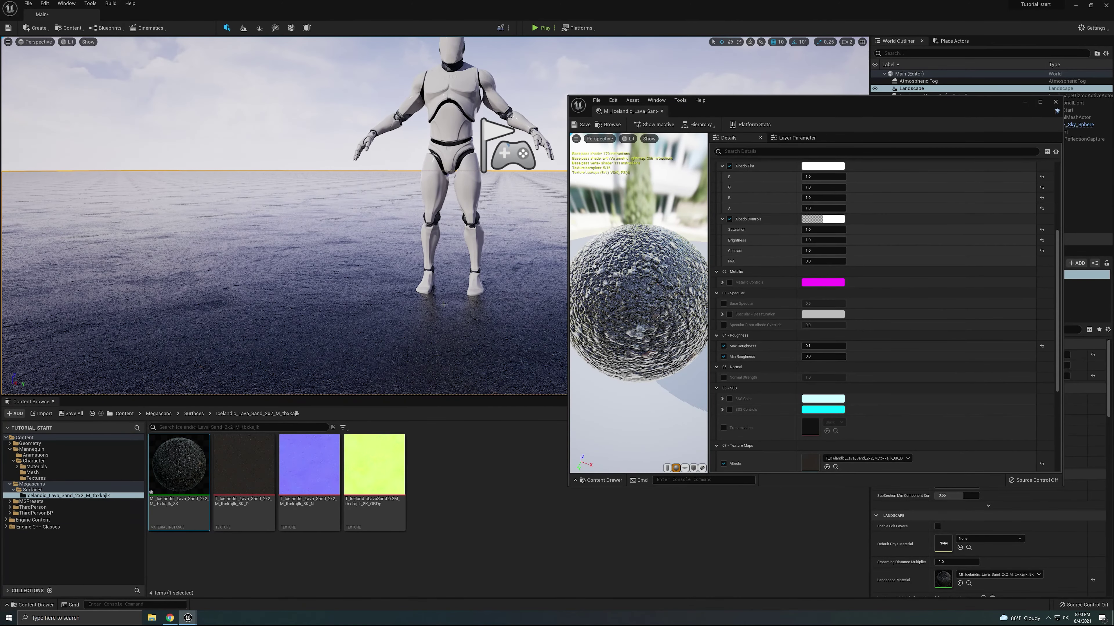
- Try a Max Roughness of 0.5 on the sand material
{"action": "left_click", "coordinate": [827, 346]}
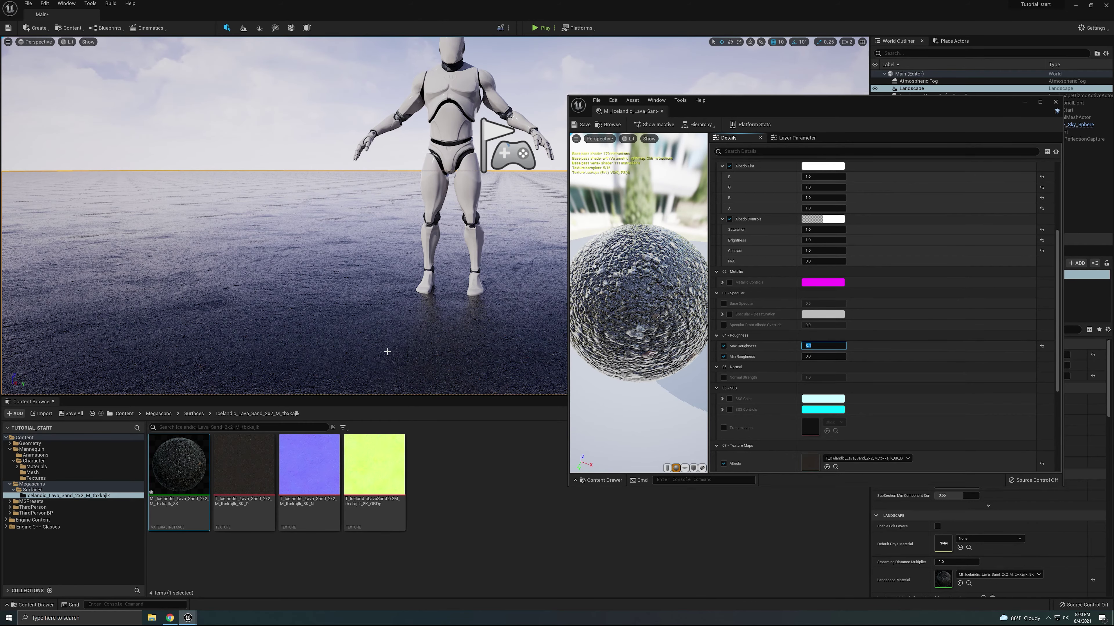
{"action": "type", "text": "0.5"}
{"action": "key", "text": "Return"}
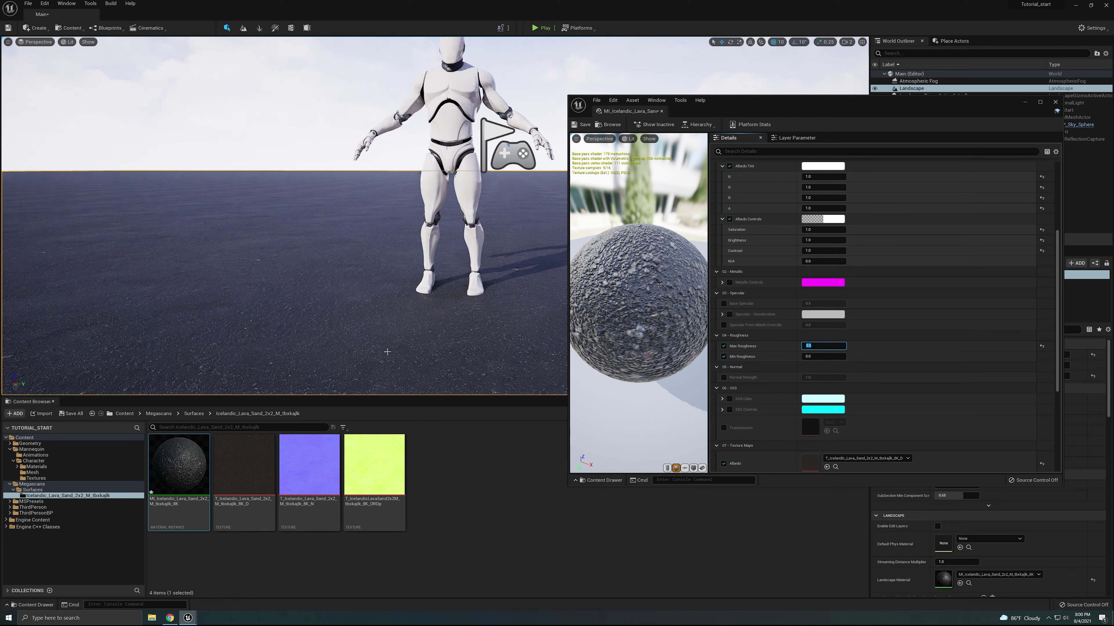
- Restore Max Roughness to 1 and disable both Roughness overrides of the sand material
{"action": "type", "text": "1"}
{"action": "key", "text": "Return"}
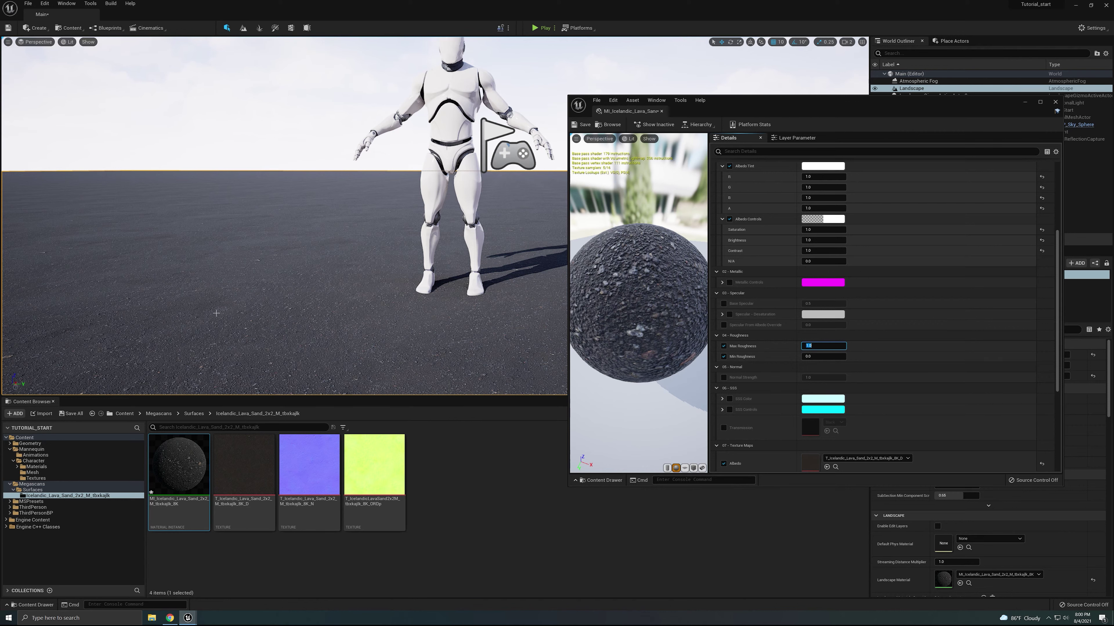
{"action": "scroll", "coordinate": [724, 356], "scroll_direction": "up", "scroll_amount": 1}
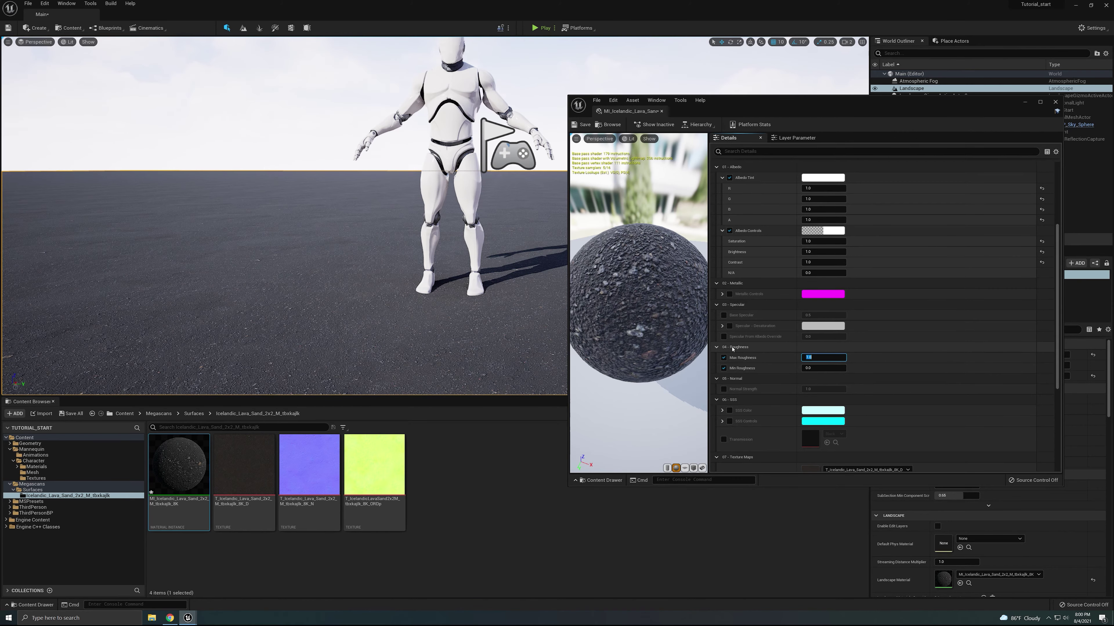
{"action": "left_click", "coordinate": [723, 357]}
{"action": "left_click", "coordinate": [723, 368]}
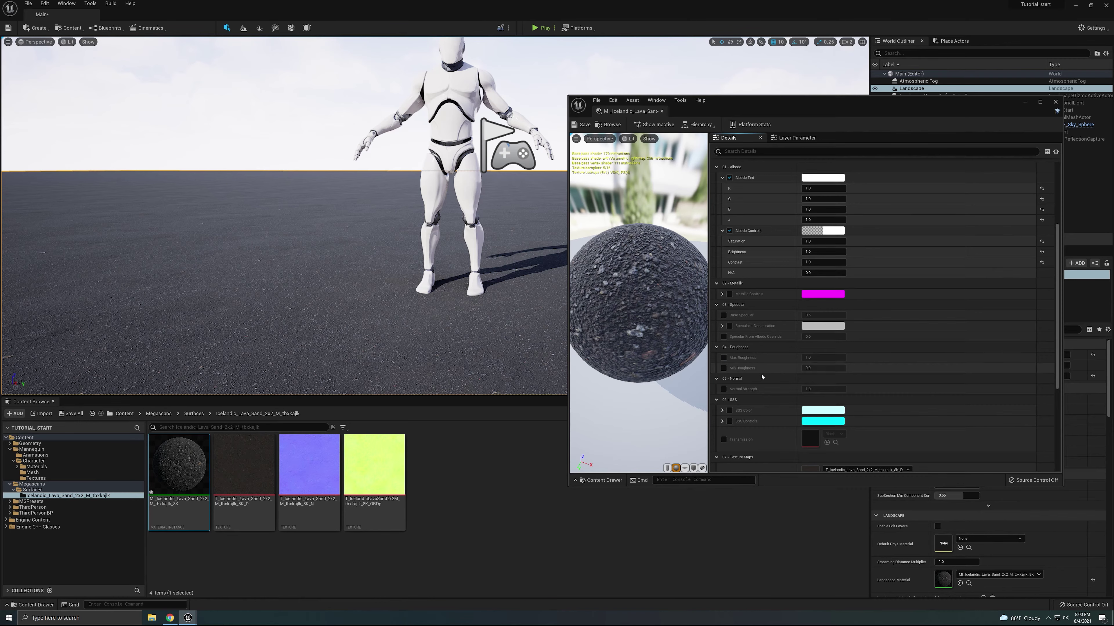
- Leave the material instance window, deselect the landscape and frame the mannequin standing on the sand
{"action": "scroll", "coordinate": [762, 391], "scroll_direction": "down", "scroll_amount": 3}
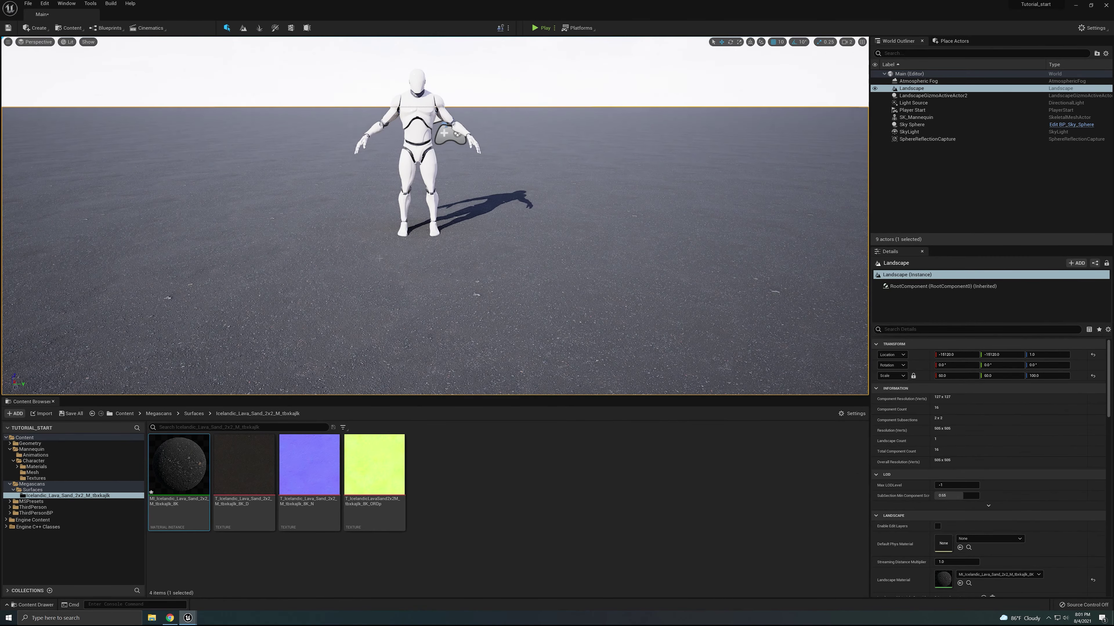
{"action": "mouse_move", "coordinate": [379, 258]}
{"action": "right_mouse_down"}
{"action": "mouse_move", "coordinate": [192, 241]}
{"action": "mouse_move", "coordinate": [392, 247]}
{"action": "right_mouse_up"}
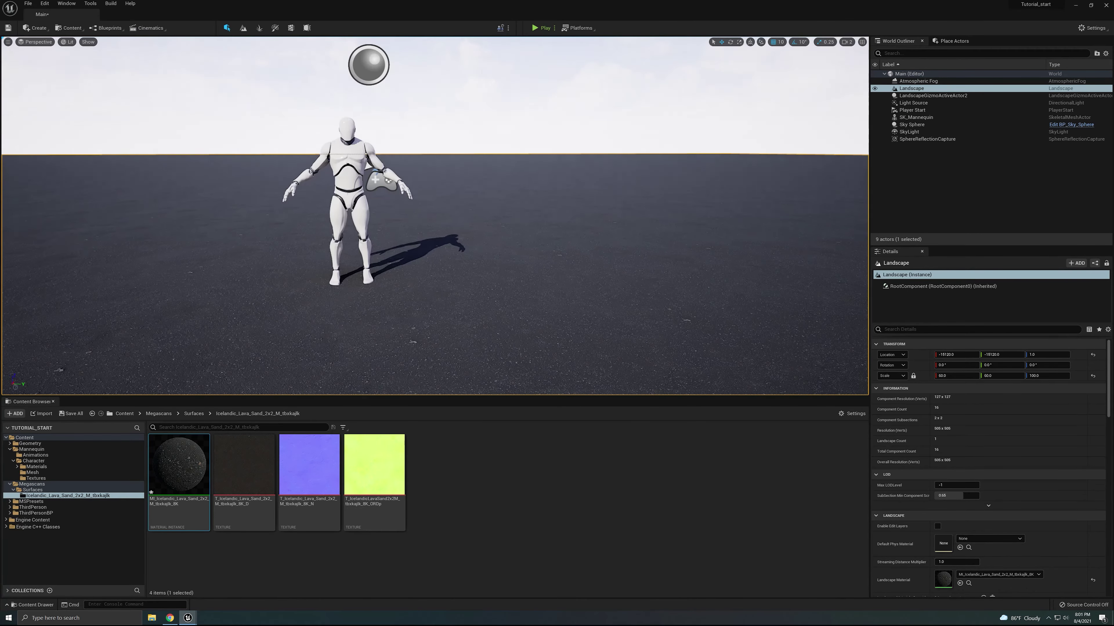
{"action": "right_click_drag", "start_coordinate": [515, 274], "coordinate": [496, 258]}
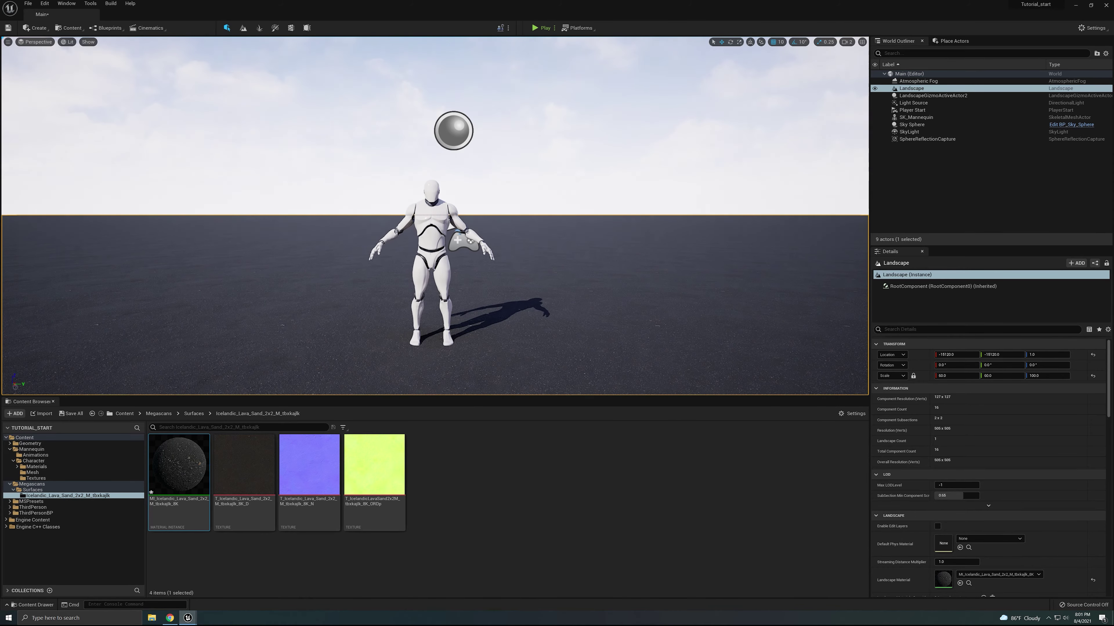
{"action": "key", "text": "Escape"}
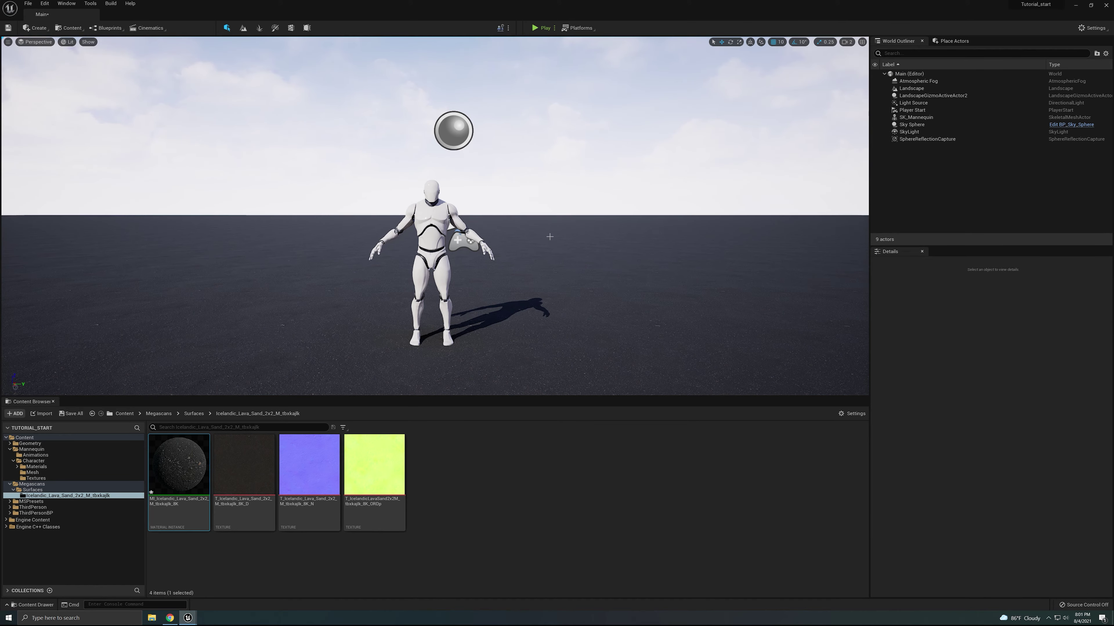
{"action": "right_click_drag", "start_coordinate": [424, 217], "coordinate": [451, 225]}
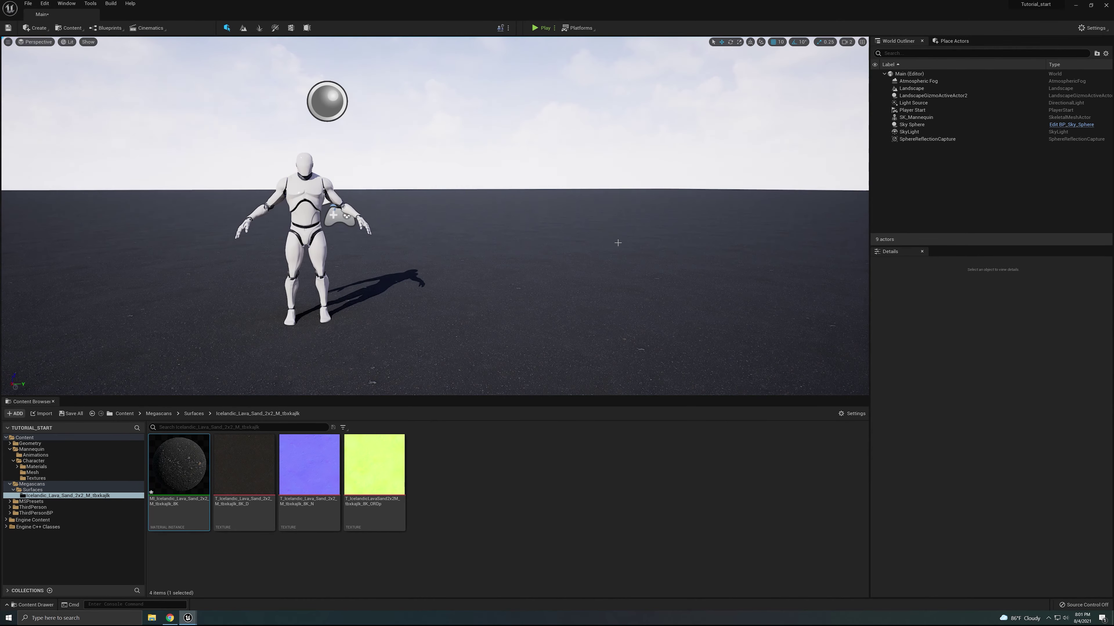
{"action": "mouse_move", "coordinate": [617, 241]}
{"action": "right_mouse_down"}
{"action": "mouse_move", "coordinate": [465, 239]}
{"action": "mouse_move", "coordinate": [619, 246]}
{"action": "right_mouse_up"}
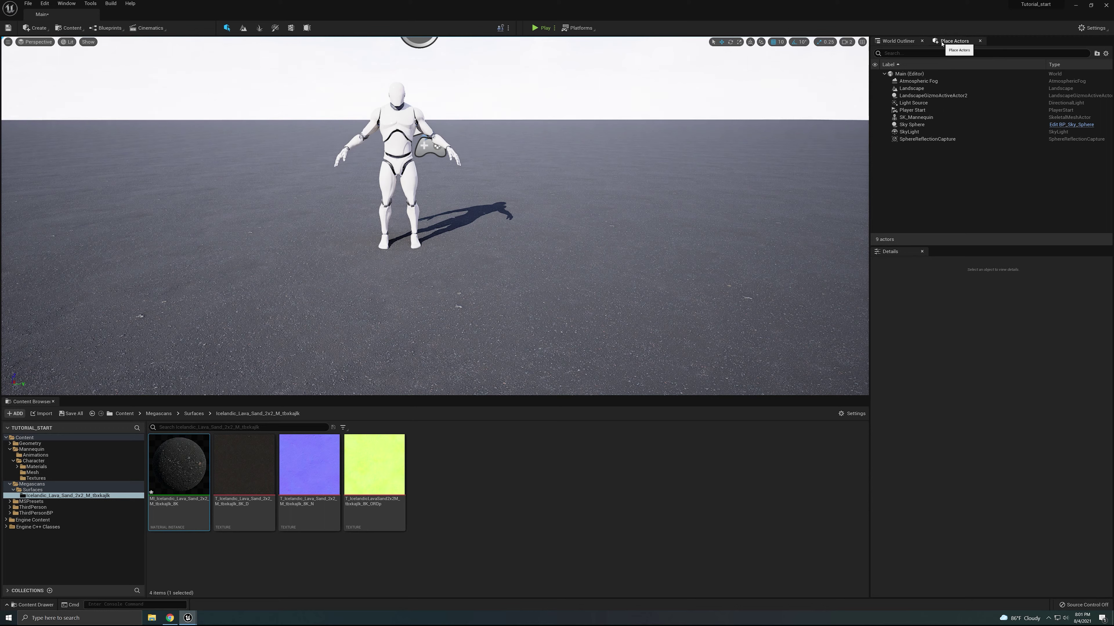
- Search the placeable actors for "camera" and place a Cine Camera Actor beside the mannequin
{"action": "left_click", "coordinate": [967, 42]}
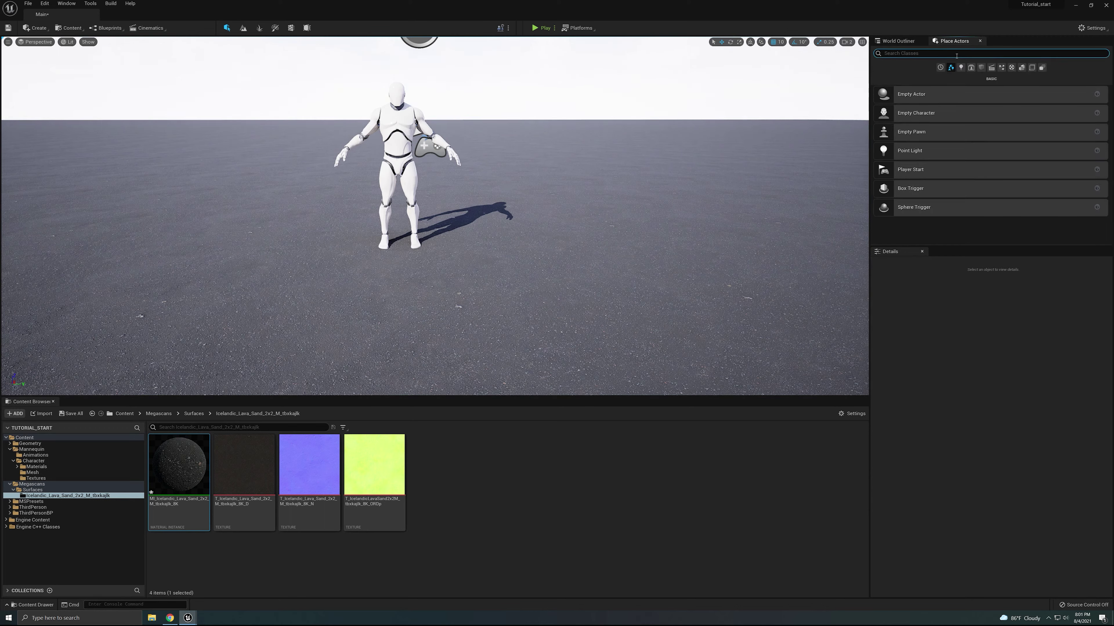
{"action": "type", "text": "cine"}
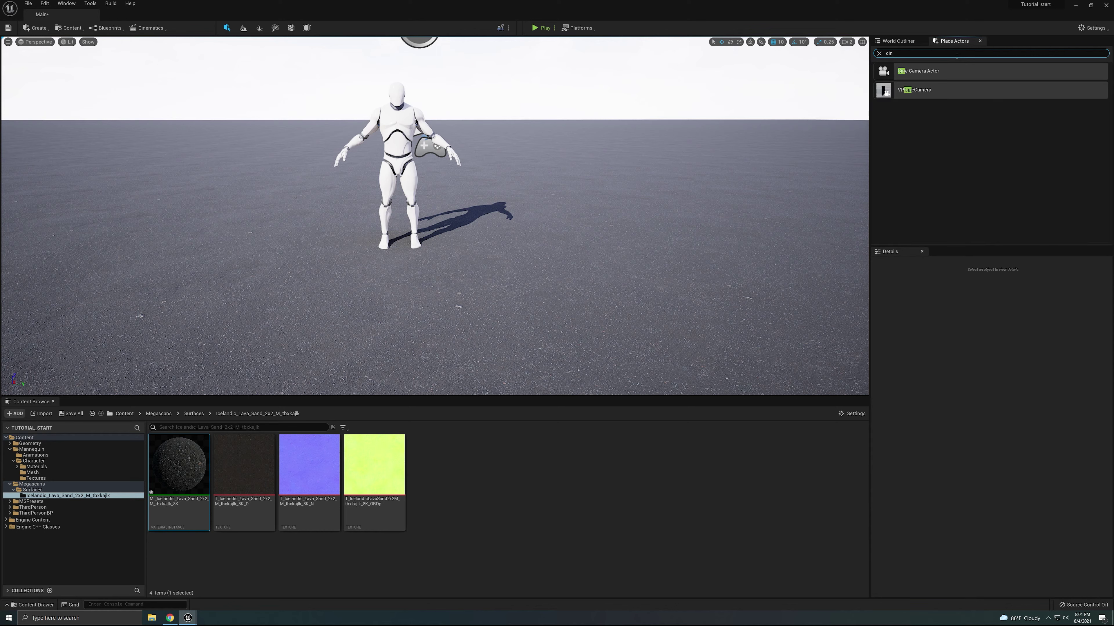
{"action": "key", "text": "BackSpace"}
{"action": "key", "text": "BackSpace"}
{"action": "key", "text": "BackSpace"}
{"action": "type", "text": "camera"}
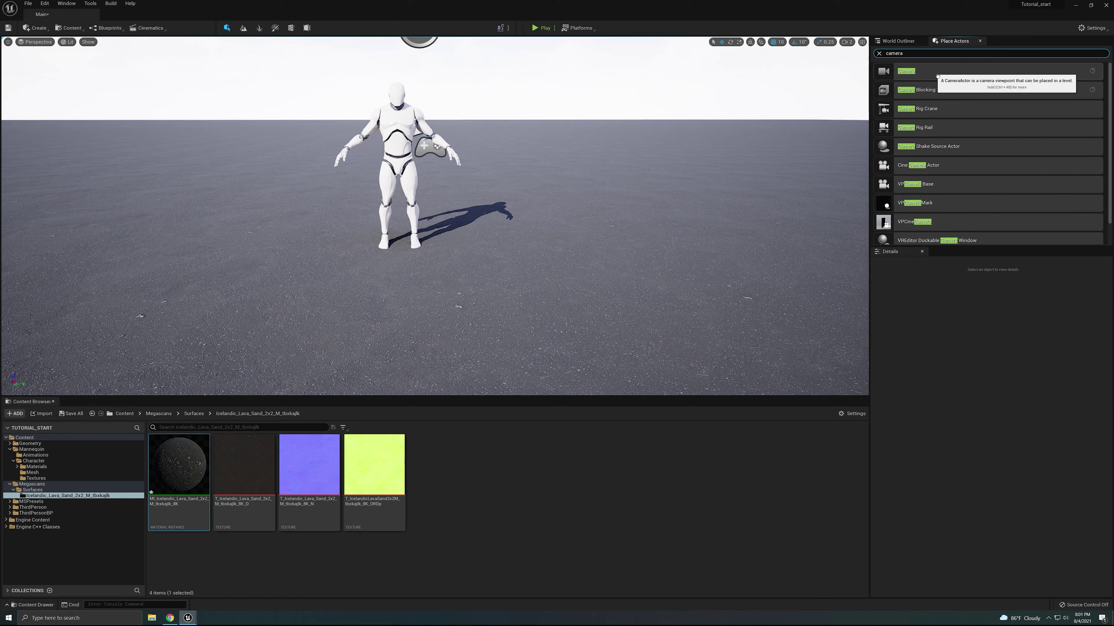
{"action": "left_click_drag", "start_coordinate": [909, 183], "coordinate": [489, 165]}
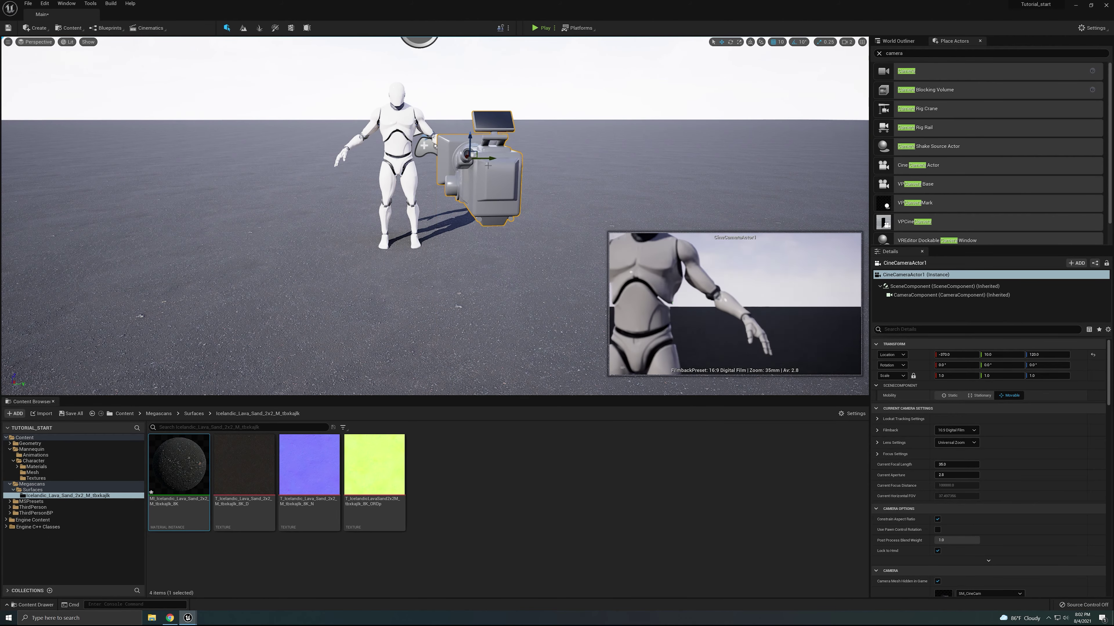
- Move the cine camera back to about X -910 and Y -80 so the whole mannequin is centred in its preview
{"action": "right_click_drag", "start_coordinate": [484, 190], "coordinate": [821, 13]}
{"action": "left_click", "coordinate": [847, 41]}
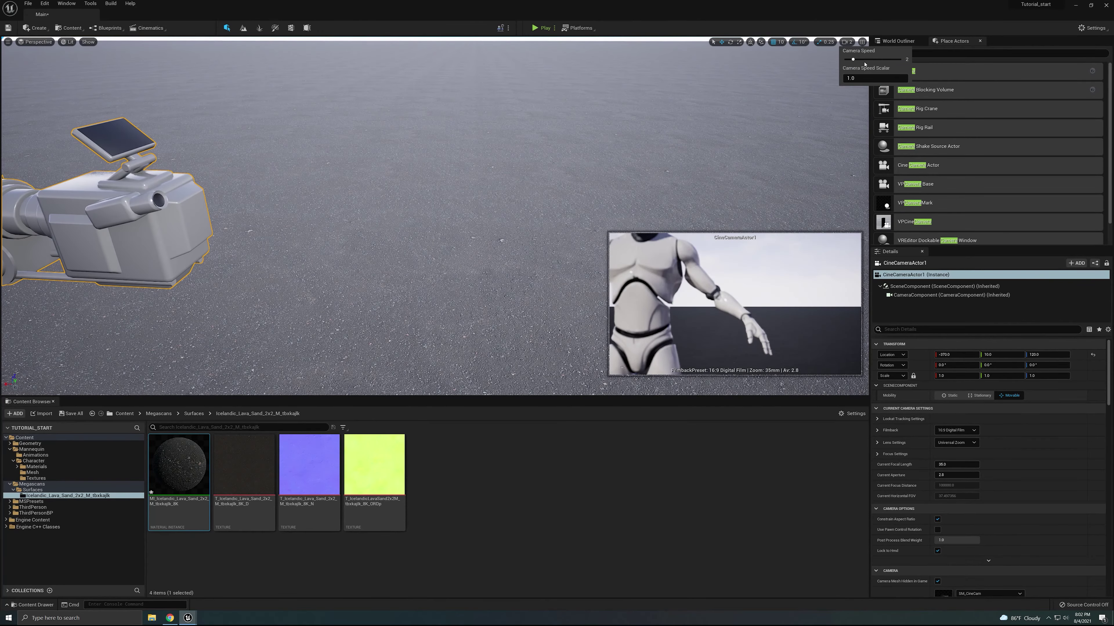
{"action": "right_click_drag", "start_coordinate": [424, 180], "coordinate": [325, 199]}
{"action": "key", "text": "s"}
{"action": "key", "text": "d"}
{"action": "left_click_drag", "start_coordinate": [458, 194], "coordinate": [439, 202]}
{"action": "key", "text": "a"}
{"action": "right_click_drag", "start_coordinate": [440, 206], "coordinate": [528, 197]}
{"action": "left_click_drag", "start_coordinate": [246, 236], "coordinate": [474, 269]}
{"action": "right_click_drag", "start_coordinate": [474, 269], "coordinate": [526, 276]}
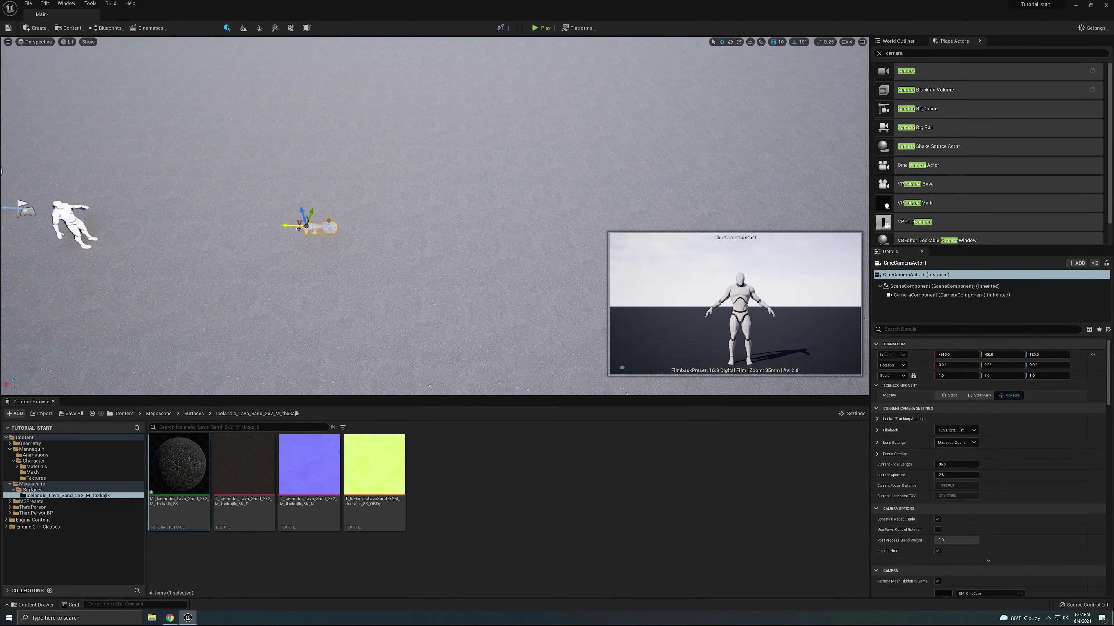
- Refine the cine camera's distance to about X -880 and lower it to a height of 110
{"action": "left_click_drag", "start_coordinate": [292, 227], "coordinate": [372, 233]}
{"action": "right_click_drag", "start_coordinate": [546, 270], "coordinate": [542, 289]}
{"action": "right_click_drag", "start_coordinate": [370, 234], "coordinate": [366, 269]}
{"action": "key", "text": "w"}
{"action": "left_click_drag", "start_coordinate": [397, 129], "coordinate": [291, 138]}
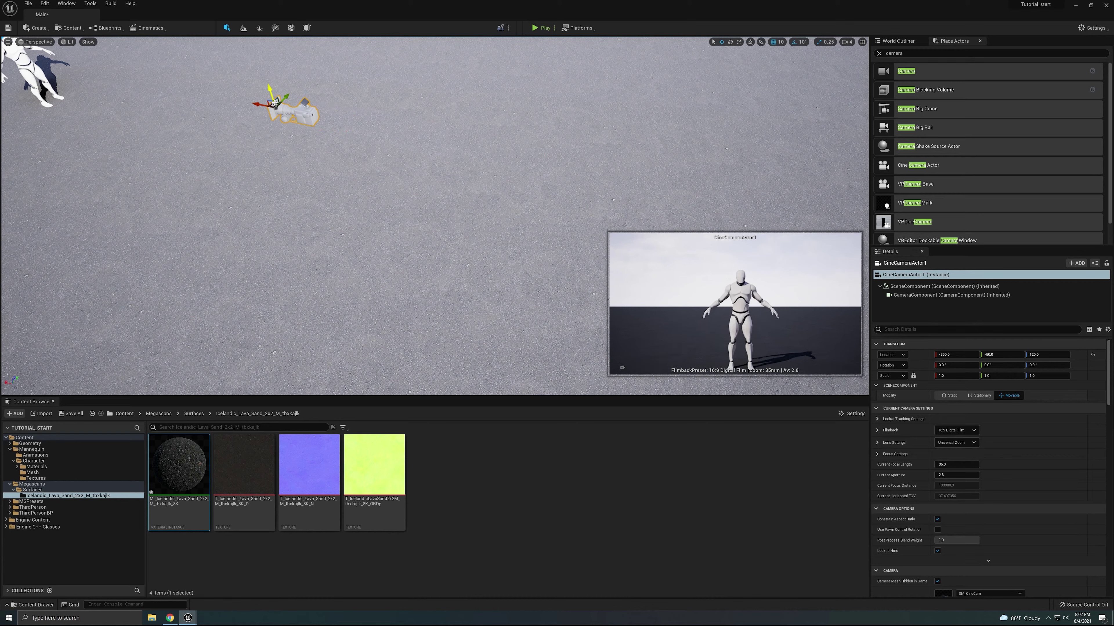
{"action": "left_click_drag", "start_coordinate": [272, 95], "coordinate": [276, 100]}
{"action": "right_click_drag", "start_coordinate": [368, 143], "coordinate": [364, 97]}
{"action": "key", "text": "w"}
{"action": "key", "text": "s"}
{"action": "right_click_drag", "start_coordinate": [335, 191], "coordinate": [324, 179]}
{"action": "key", "text": "w"}
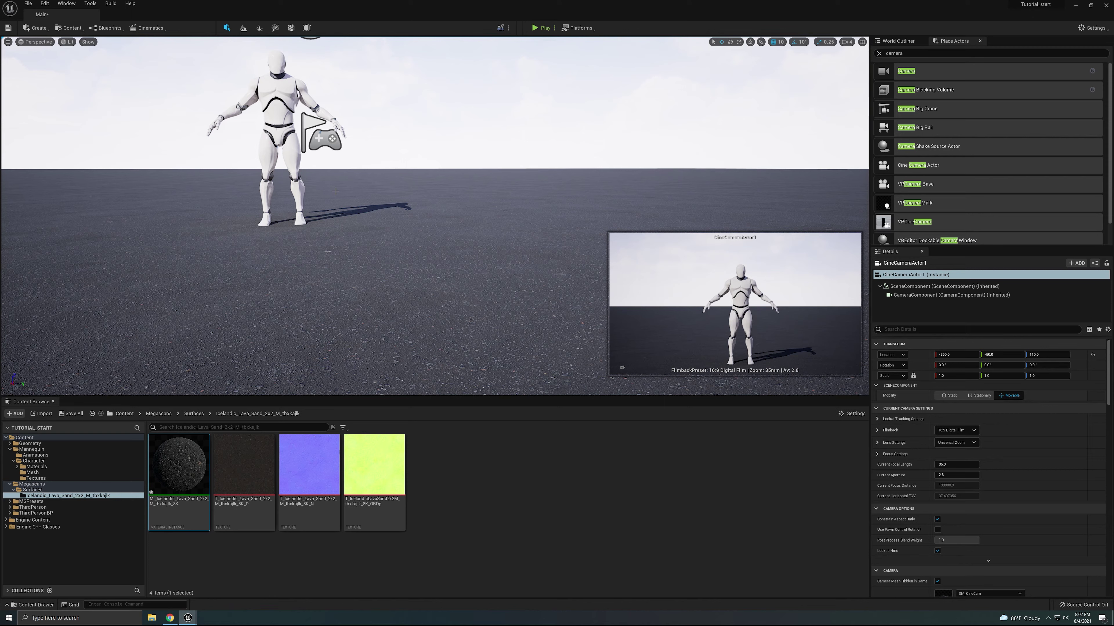
- Select the landscape and clear the camera search from the placeable actors
{"action": "left_click", "coordinate": [498, 321]}
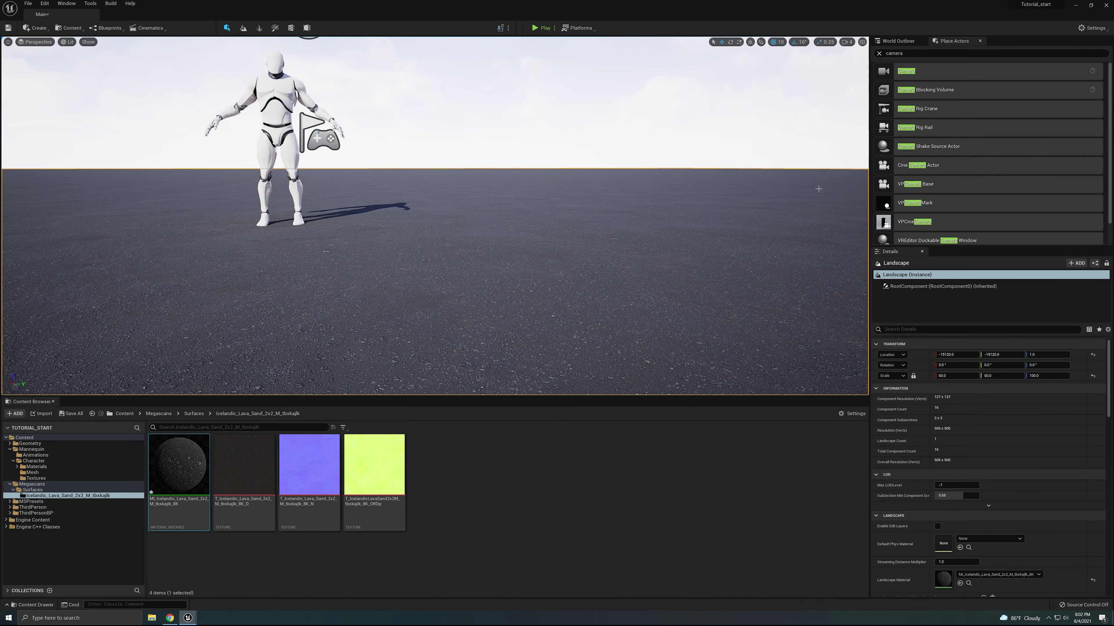
{"action": "left_click", "coordinate": [879, 53]}
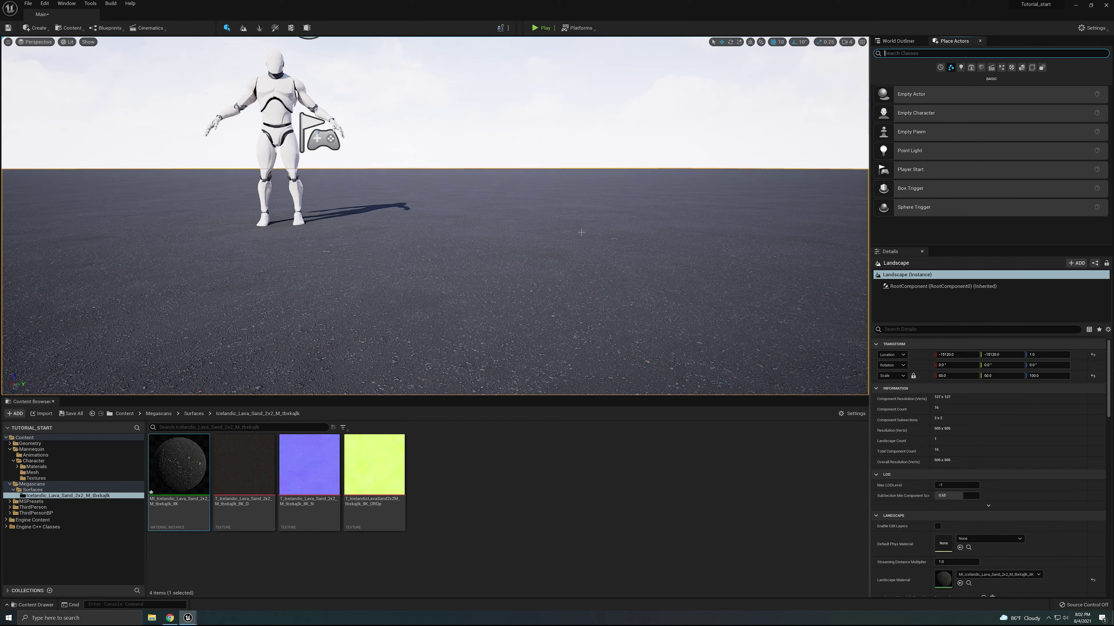
{"action": "left_click", "coordinate": [546, 268]}
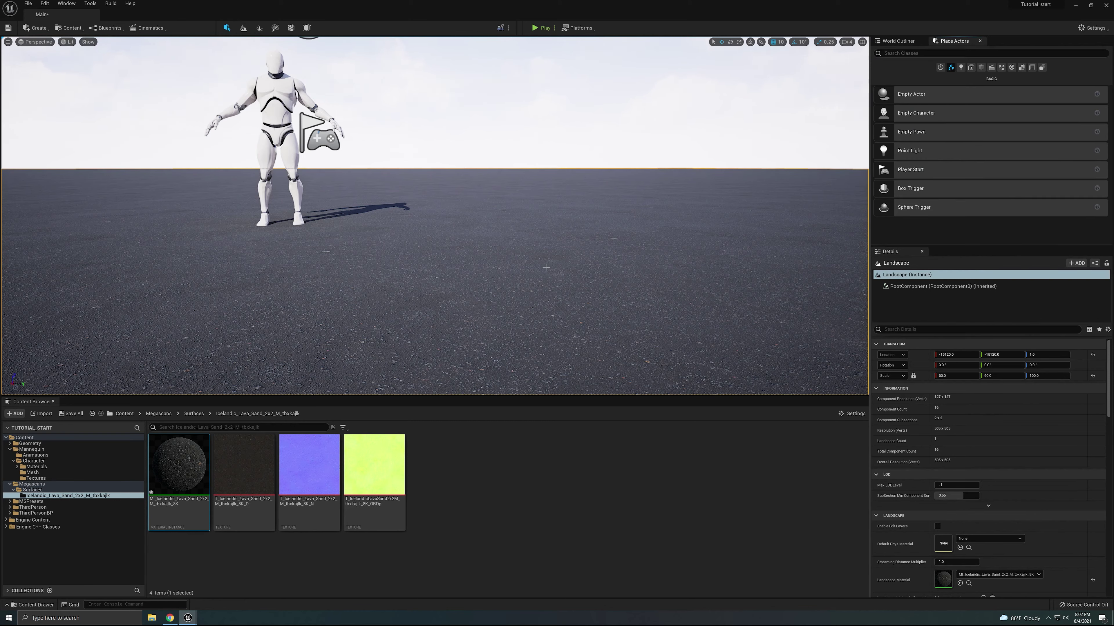
- Search the placeable actors for "post" and place a Post Process Volume on the landscape beside the mannequin
{"action": "right_click_drag", "start_coordinate": [339, 184], "coordinate": [338, 201]}
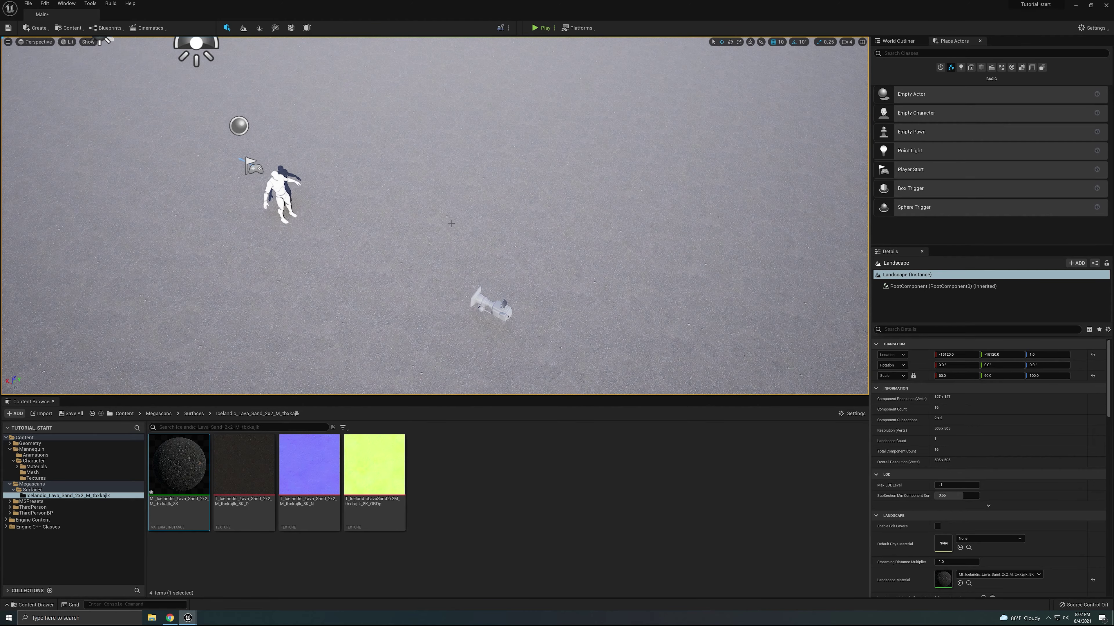
{"action": "mouse_move", "coordinate": [452, 224]}
{"action": "right_mouse_down"}
{"action": "mouse_move", "coordinate": [439, 193]}
{"action": "mouse_move", "coordinate": [458, 228]}
{"action": "mouse_move", "coordinate": [466, 214]}
{"action": "right_mouse_up"}
{"action": "key", "text": "w"}
{"action": "key", "text": "s"}
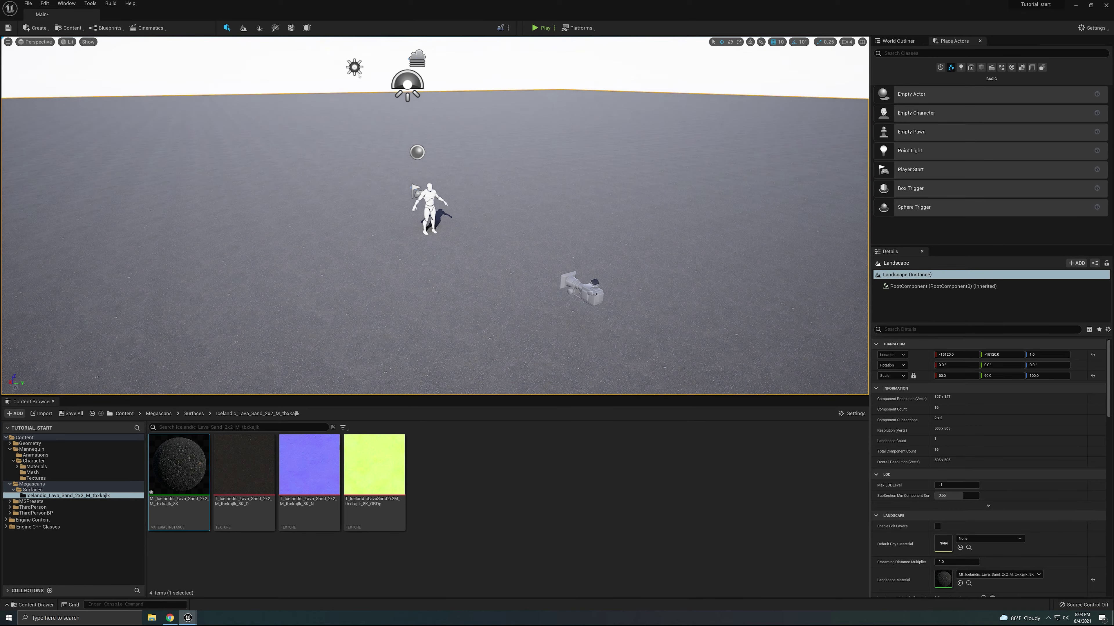
{"action": "left_click", "coordinate": [921, 53]}
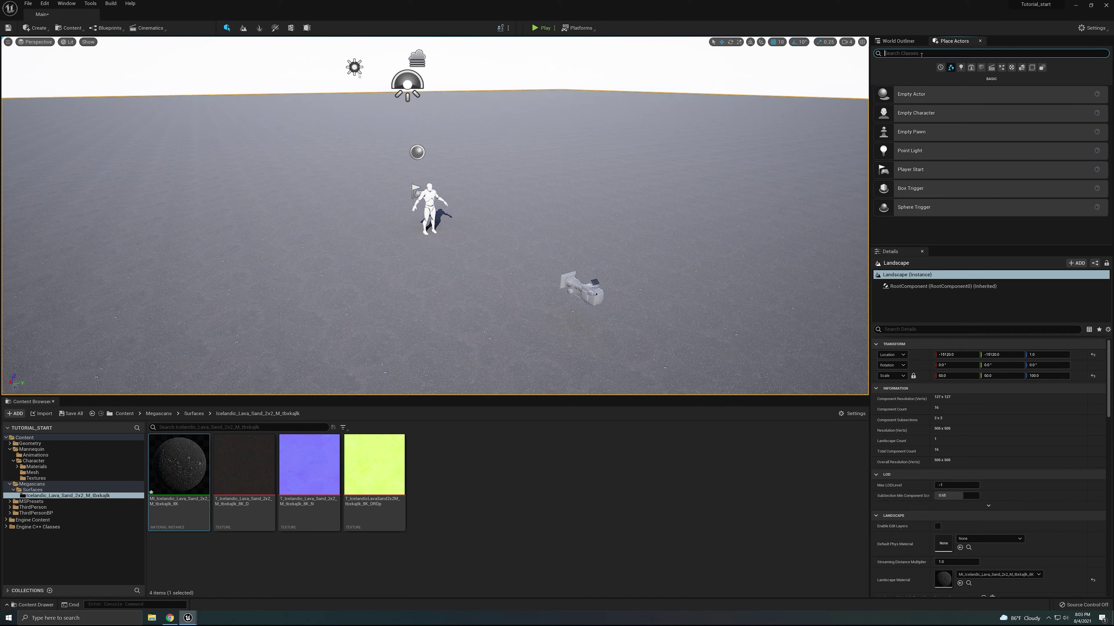
{"action": "type", "text": "post"}
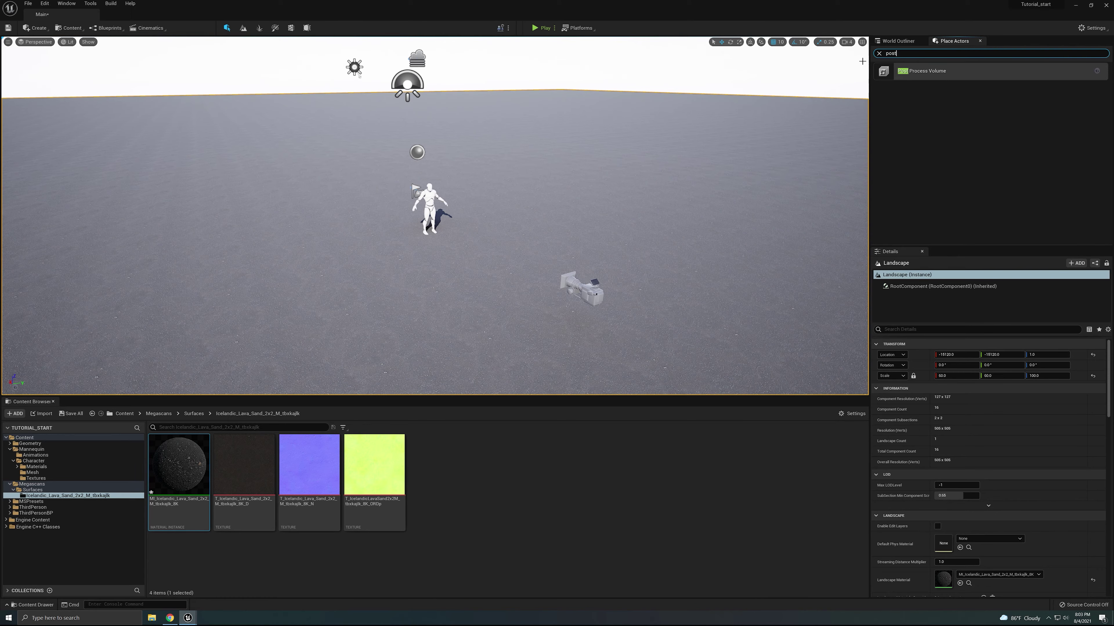
{"action": "left_click", "coordinate": [69, 27]}
{"action": "left_click", "coordinate": [40, 29]}
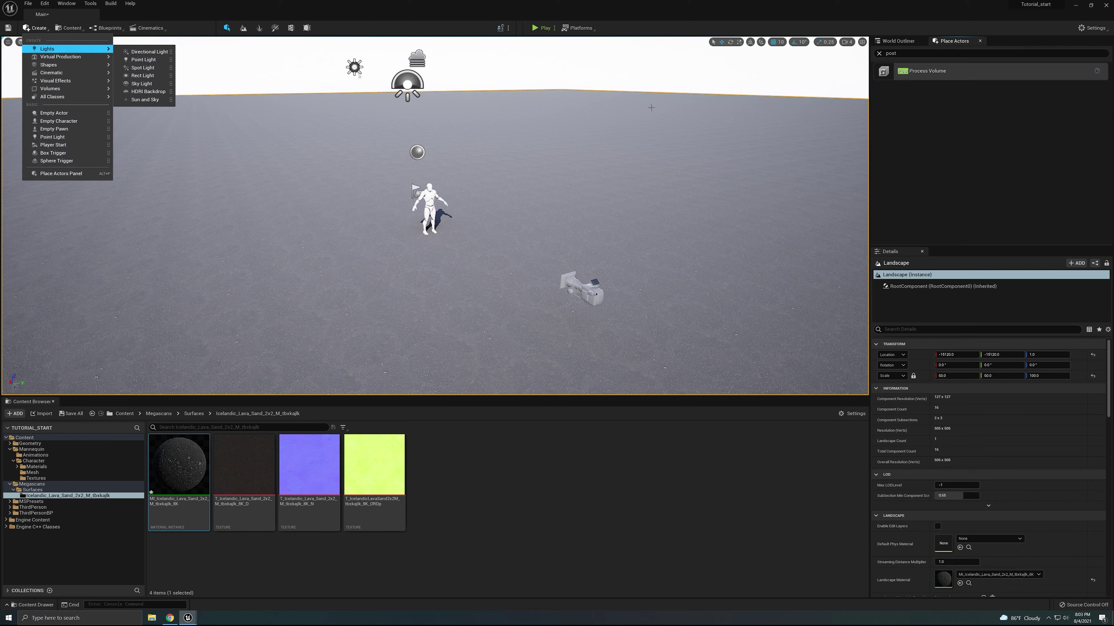
{"action": "left_click", "coordinate": [933, 55]}
{"action": "left_click_drag", "start_coordinate": [945, 76], "coordinate": [840, 145]}
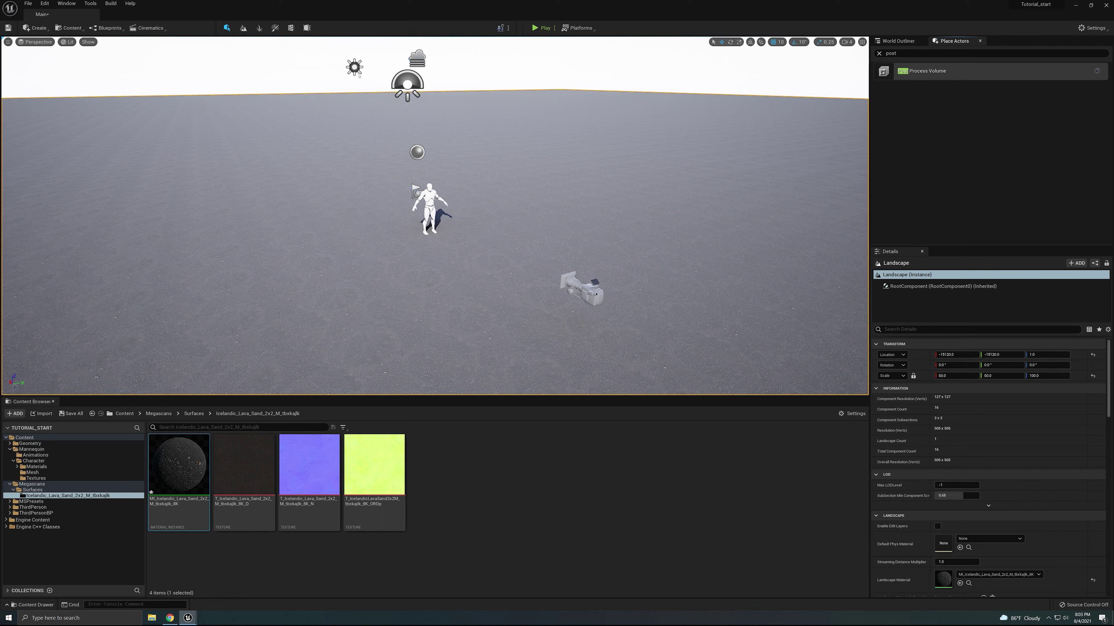
{"action": "left_click_drag", "start_coordinate": [936, 79], "coordinate": [521, 264]}
{"action": "left_click_drag", "start_coordinate": [337, 283], "coordinate": [336, 283]}
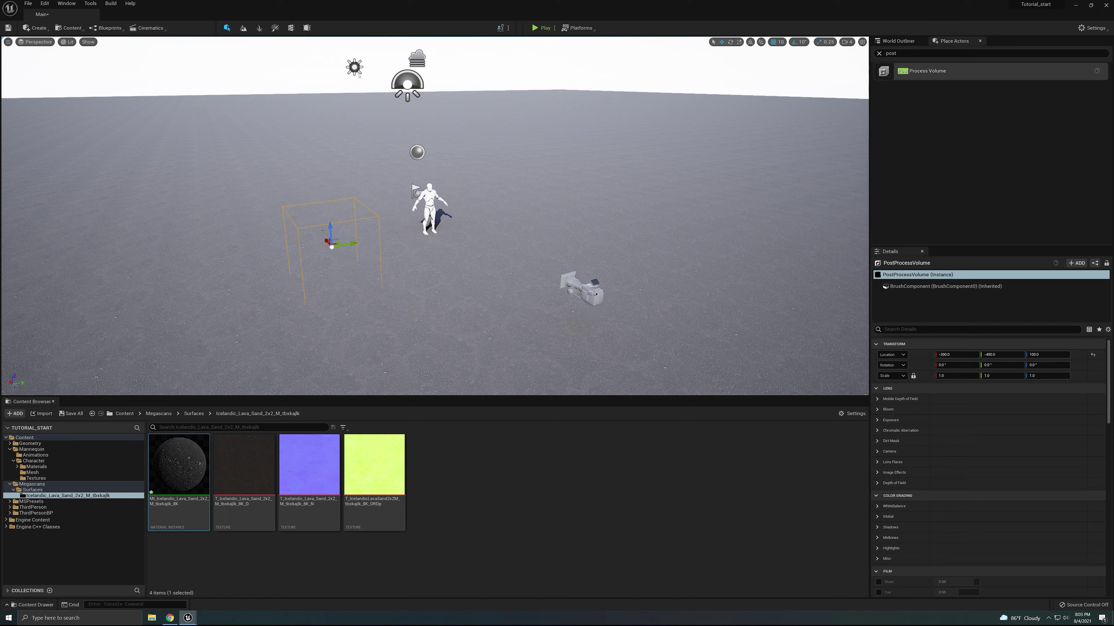
- Clear the actor search, return to the World Outliner and expand the Post Process Volume's Exposure settings
{"action": "left_click", "coordinate": [879, 53]}
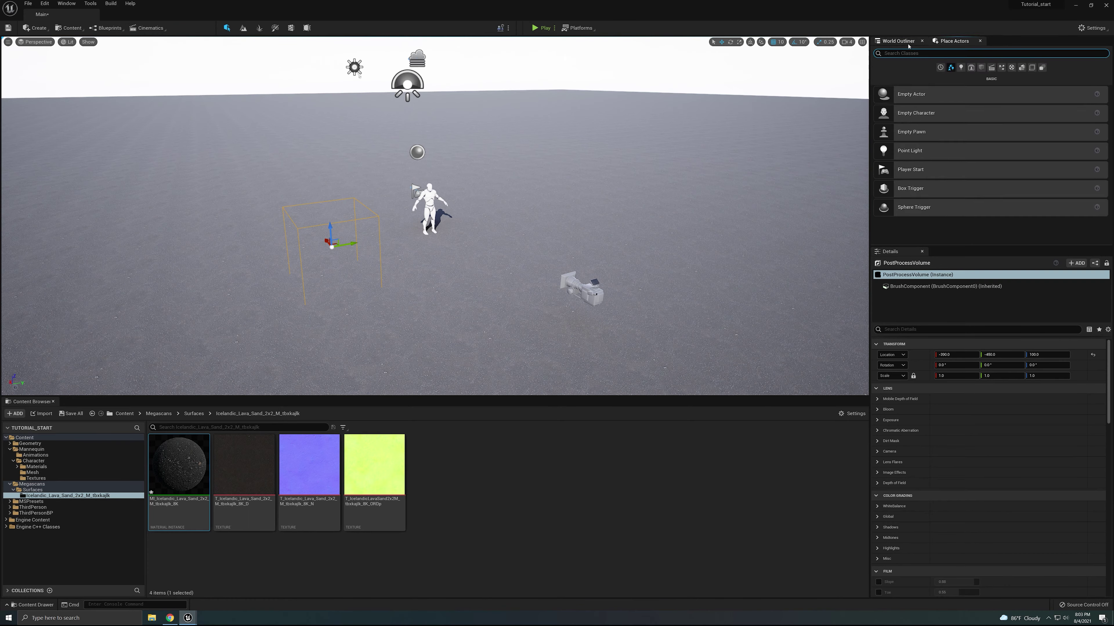
{"action": "left_click", "coordinate": [898, 41]}
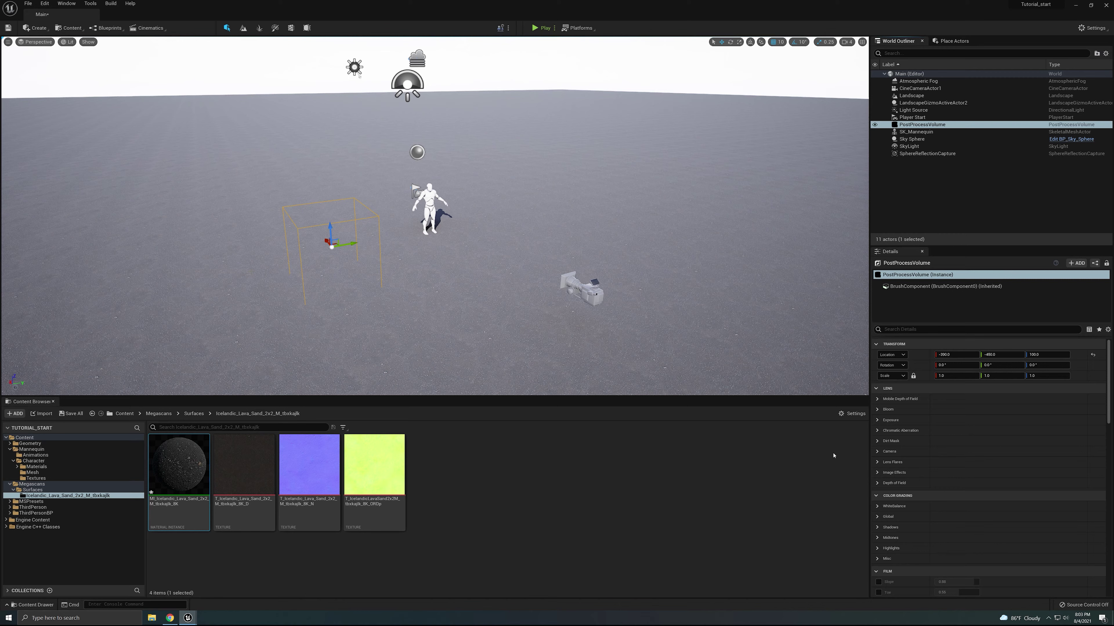
{"action": "left_click", "coordinate": [873, 388]}
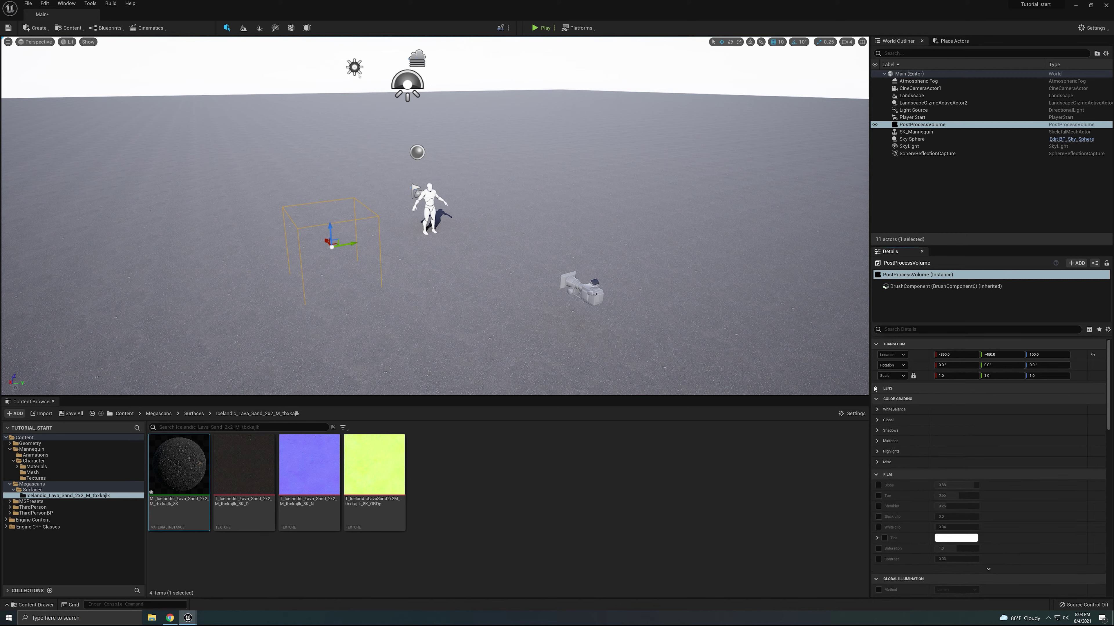
{"action": "left_click", "coordinate": [874, 389]}
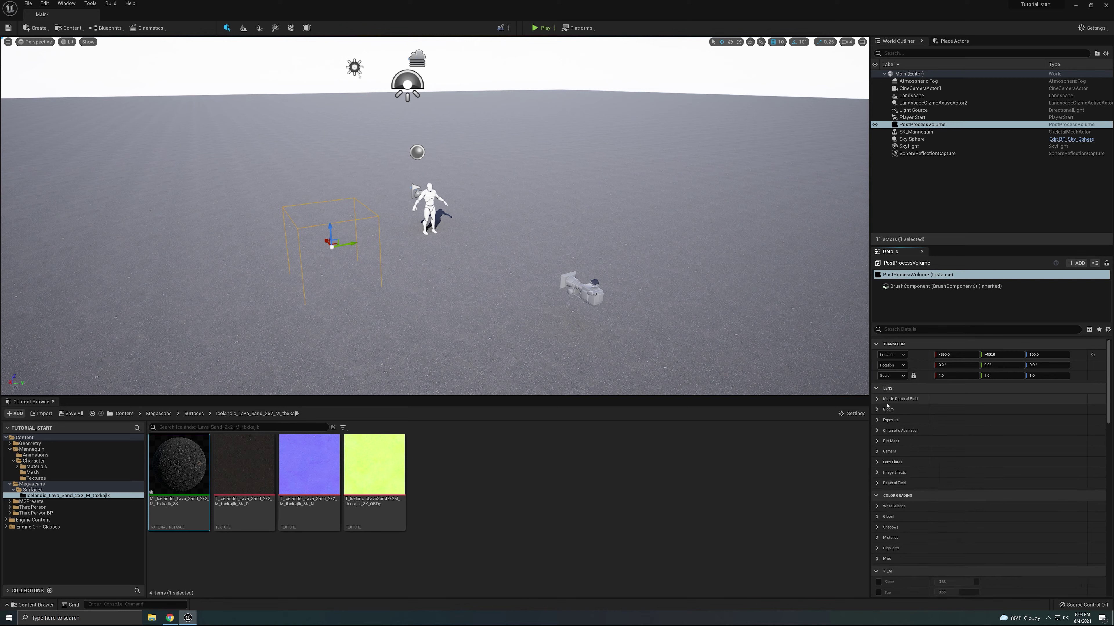
{"action": "left_click", "coordinate": [877, 420]}
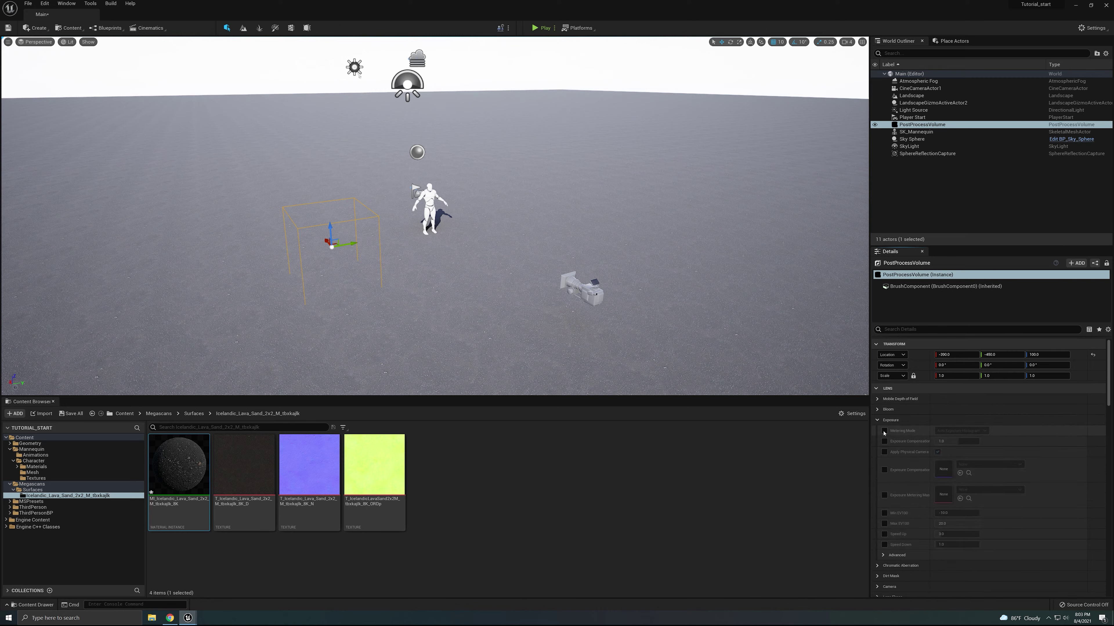
- Enable the Metering Mode, Exposure Compensation, Min EV100 and Max EV100 overrides of the Post Process Volume
{"action": "left_click", "coordinate": [885, 431]}
{"action": "left_click", "coordinate": [884, 441]}
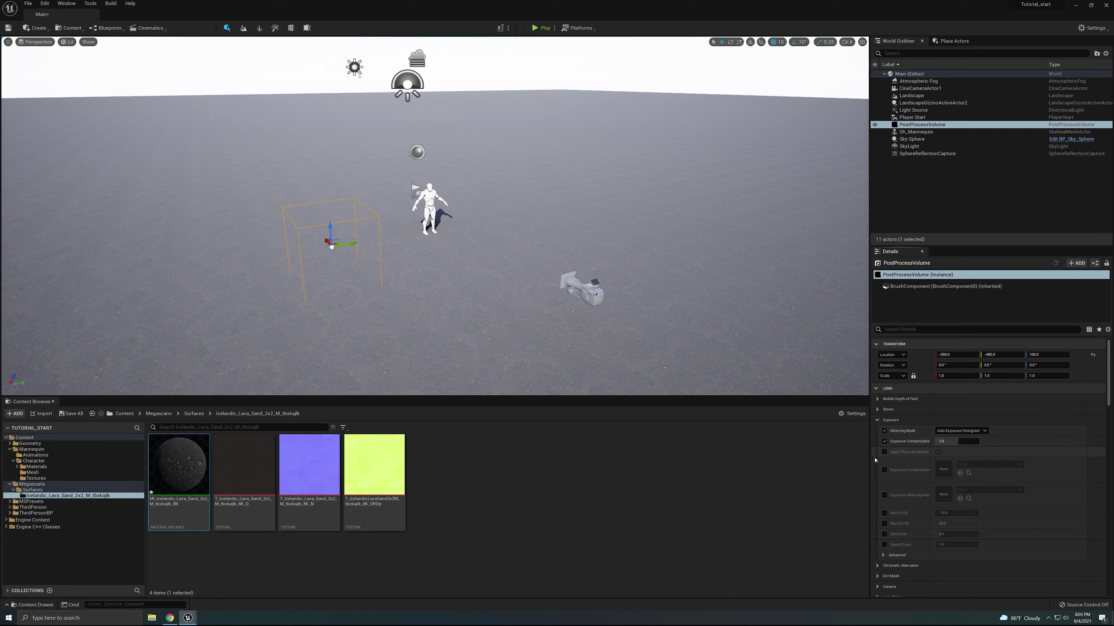
{"action": "left_click", "coordinate": [885, 513]}
{"action": "left_click", "coordinate": [885, 524]}
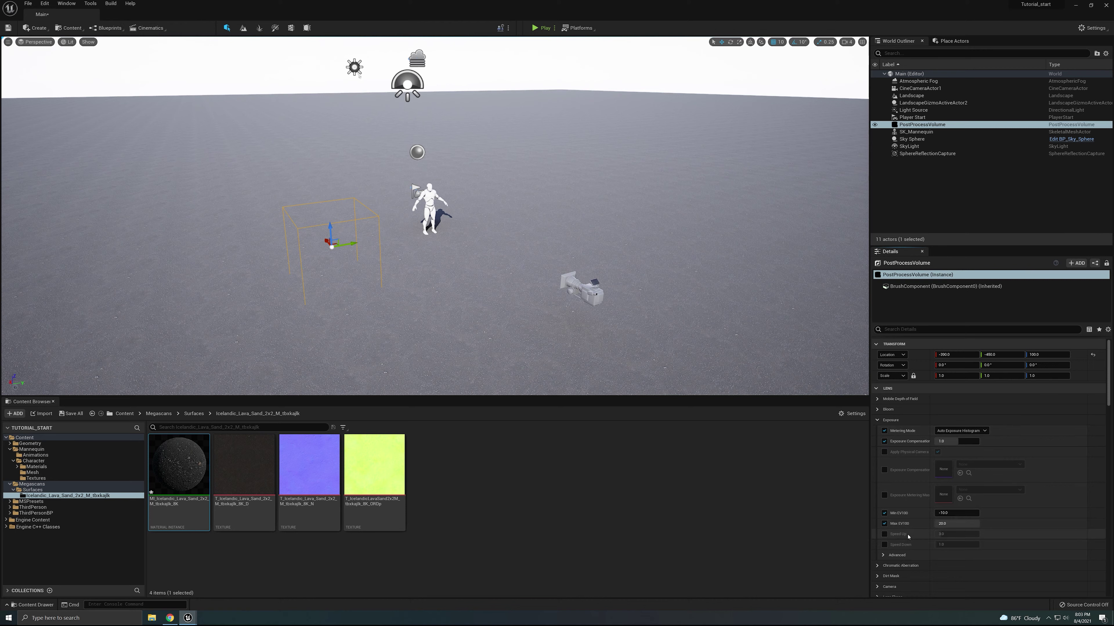
- Set both Min EV100 and Max EV100 of the Post Process Volume to 1
{"action": "left_click", "coordinate": [955, 513]}
{"action": "type", "text": "1"}
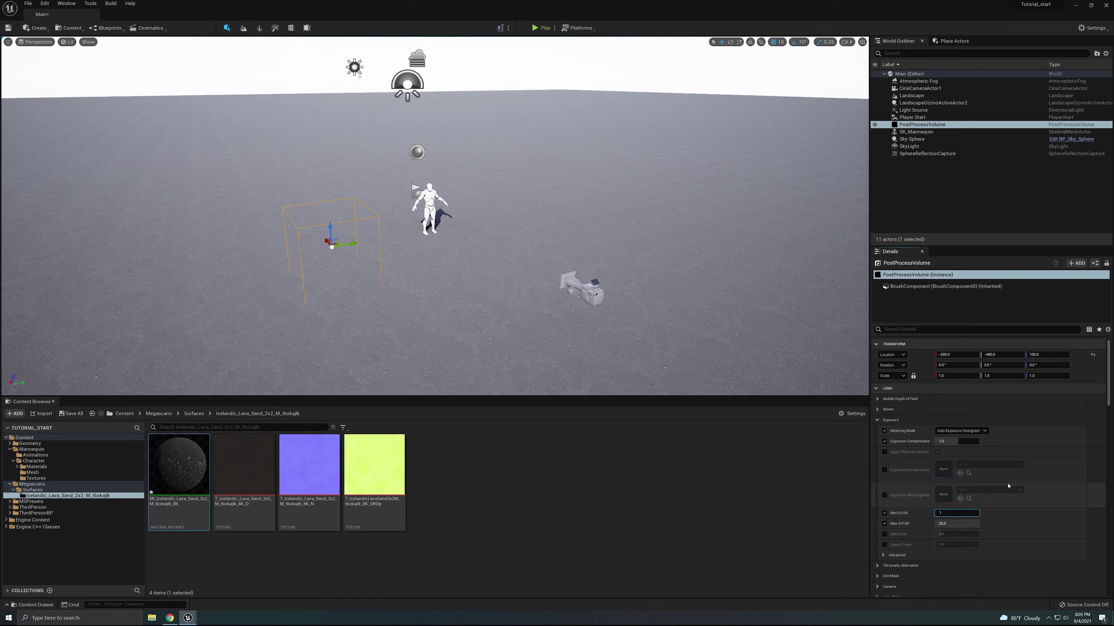
{"action": "key", "text": "Return"}
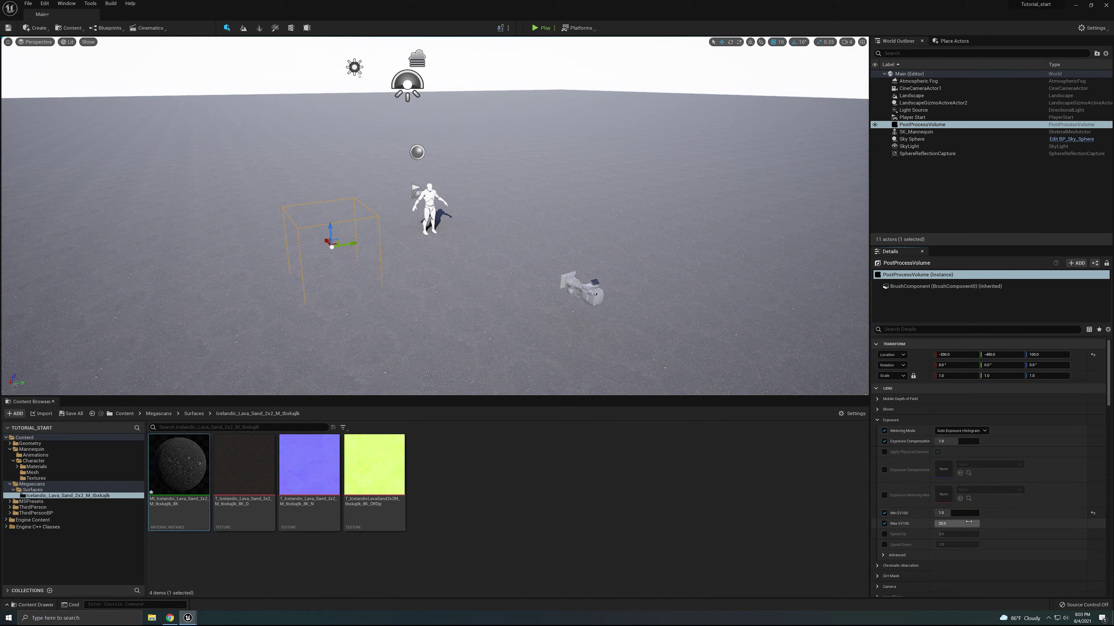
{"action": "left_click", "coordinate": [964, 523]}
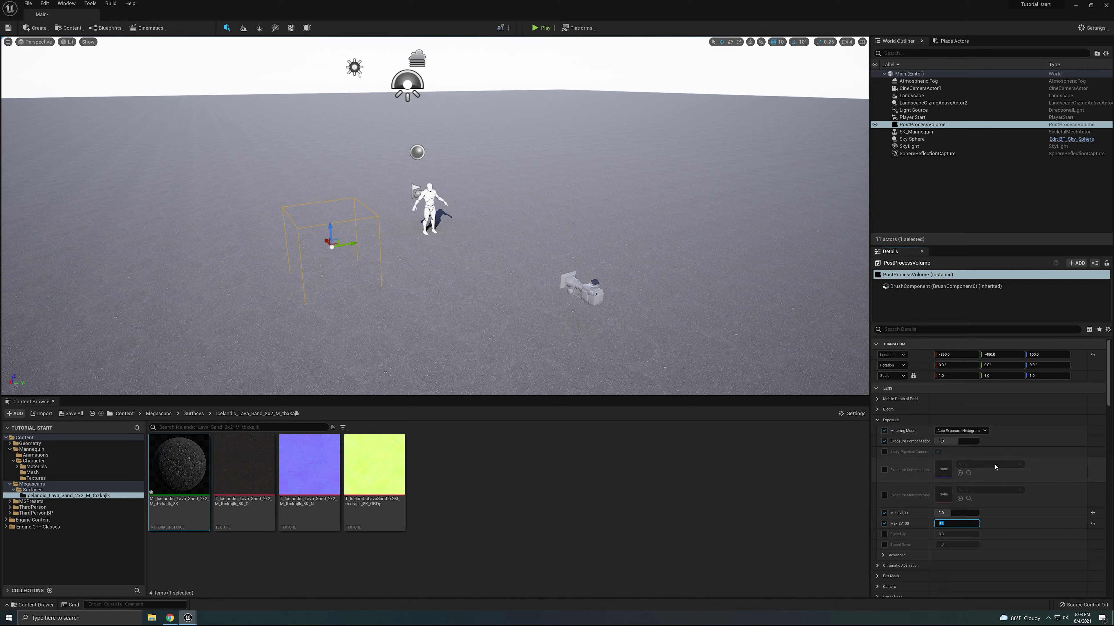
- Enable Infinite Extent (Unbound) for the Post Process Volume and check the exposure around the mannequin
{"action": "scroll", "coordinate": [991, 455], "scroll_direction": "down", "scroll_amount": 10}
{"action": "scroll", "coordinate": [991, 454], "scroll_direction": "down", "scroll_amount": 5}
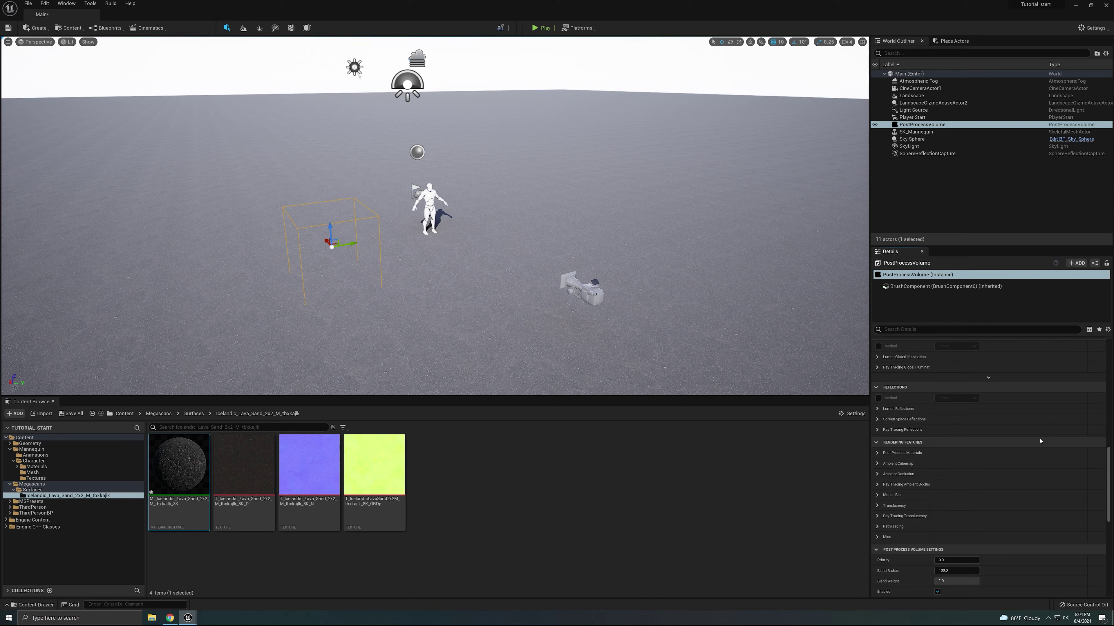
{"action": "scroll", "coordinate": [1040, 441], "scroll_direction": "down", "scroll_amount": 5}
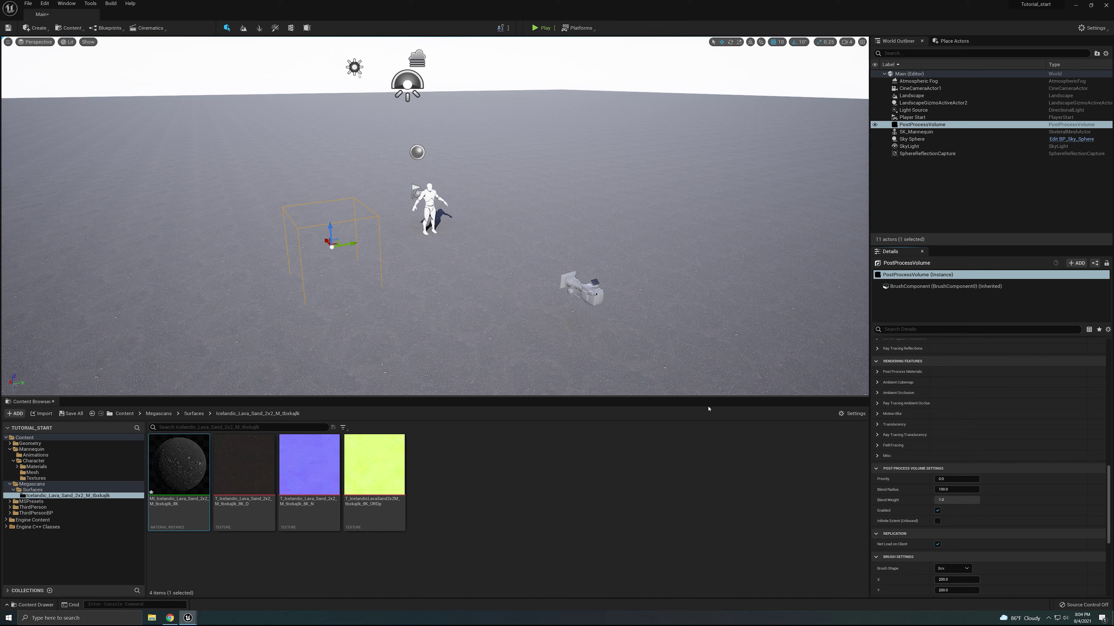
{"action": "left_click", "coordinate": [938, 521]}
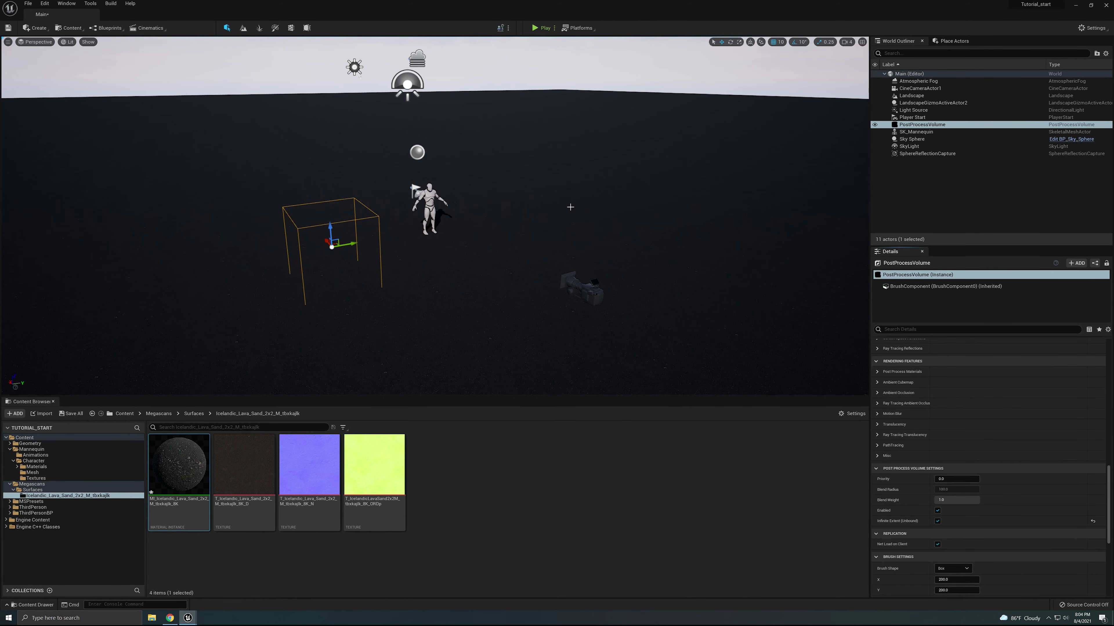
{"action": "right_click_drag", "start_coordinate": [571, 207], "coordinate": [545, 208]}
{"action": "key", "text": "w"}
{"action": "key", "text": "s"}
{"action": "key", "text": "s"}
{"action": "key", "text": "w"}
{"action": "key", "text": "s"}
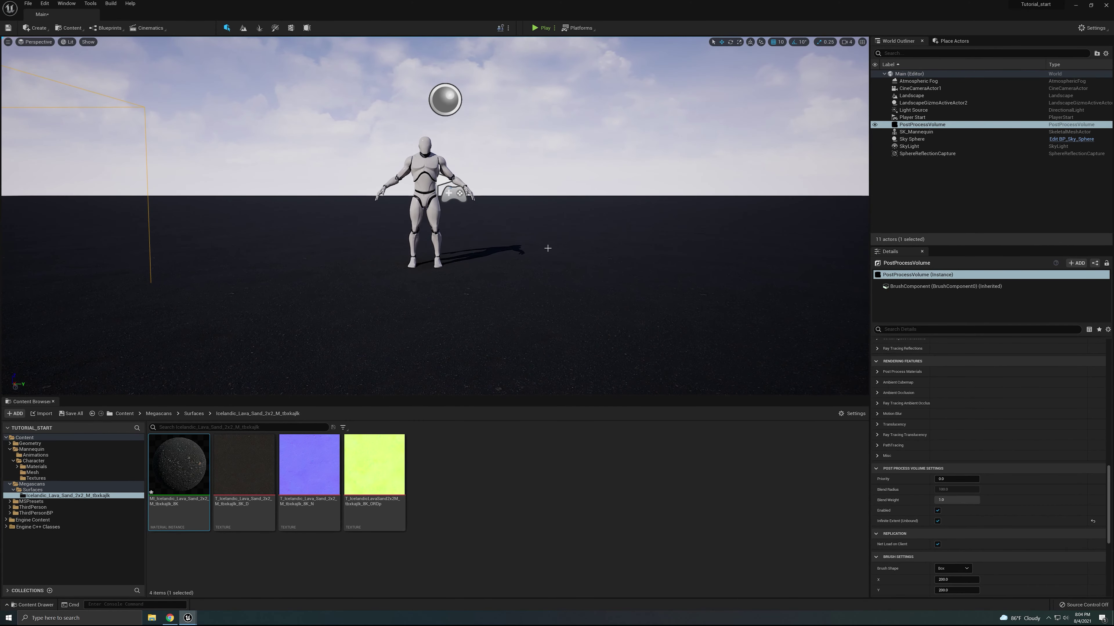
- Place a Cube shape on the landscape beside the mannequin
{"action": "left_click", "coordinate": [499, 244]}
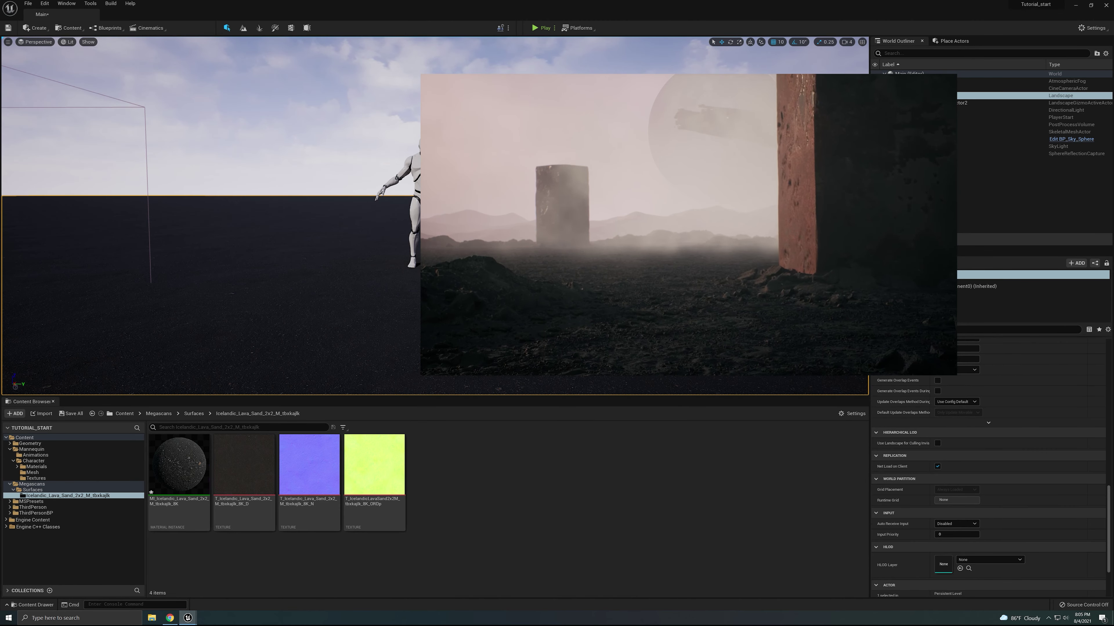
{"action": "left_click", "coordinate": [954, 41]}
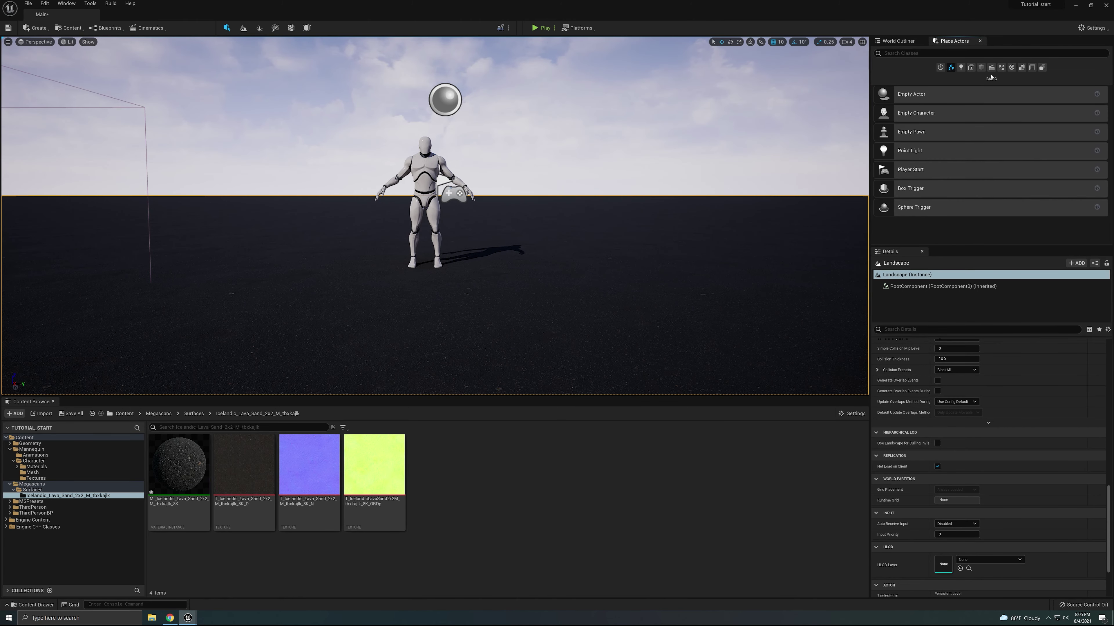
{"action": "left_click", "coordinate": [981, 69]}
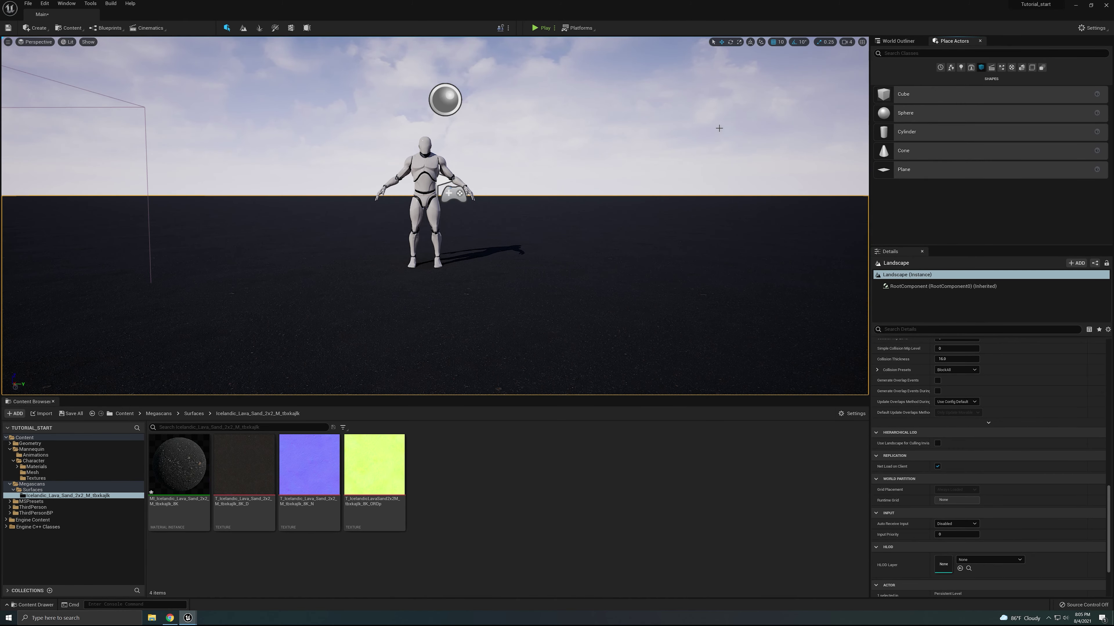
{"action": "mouse_move", "coordinate": [609, 176]}
{"action": "left_mouse_down"}
{"action": "mouse_move", "coordinate": [619, 185]}
{"action": "mouse_move", "coordinate": [597, 189]}
{"action": "left_mouse_up"}
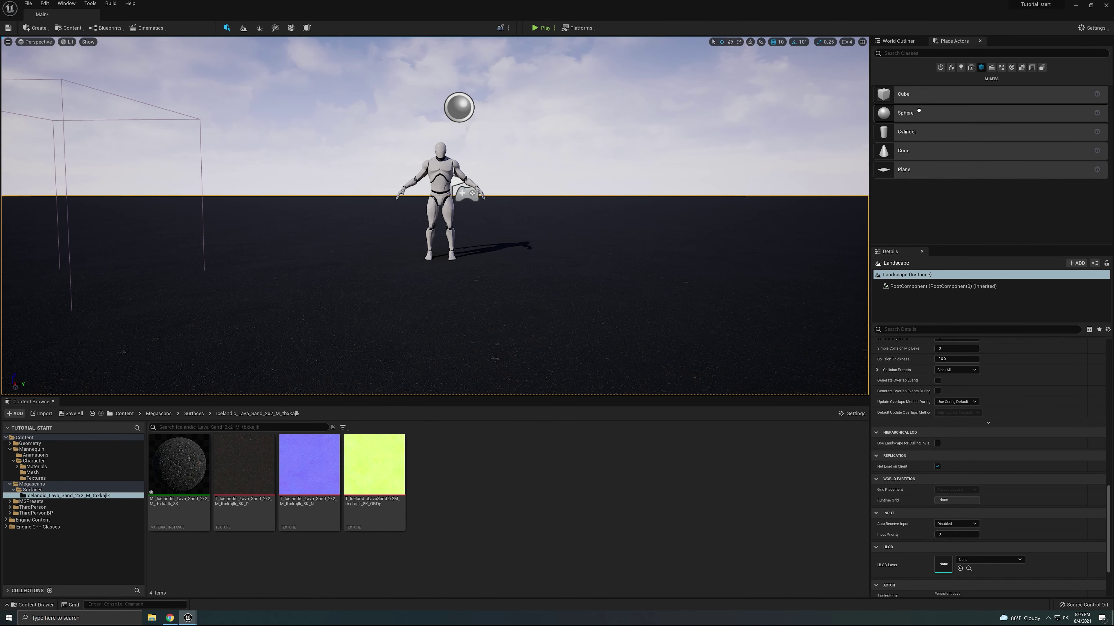
{"action": "left_click_drag", "start_coordinate": [912, 107], "coordinate": [655, 289]}
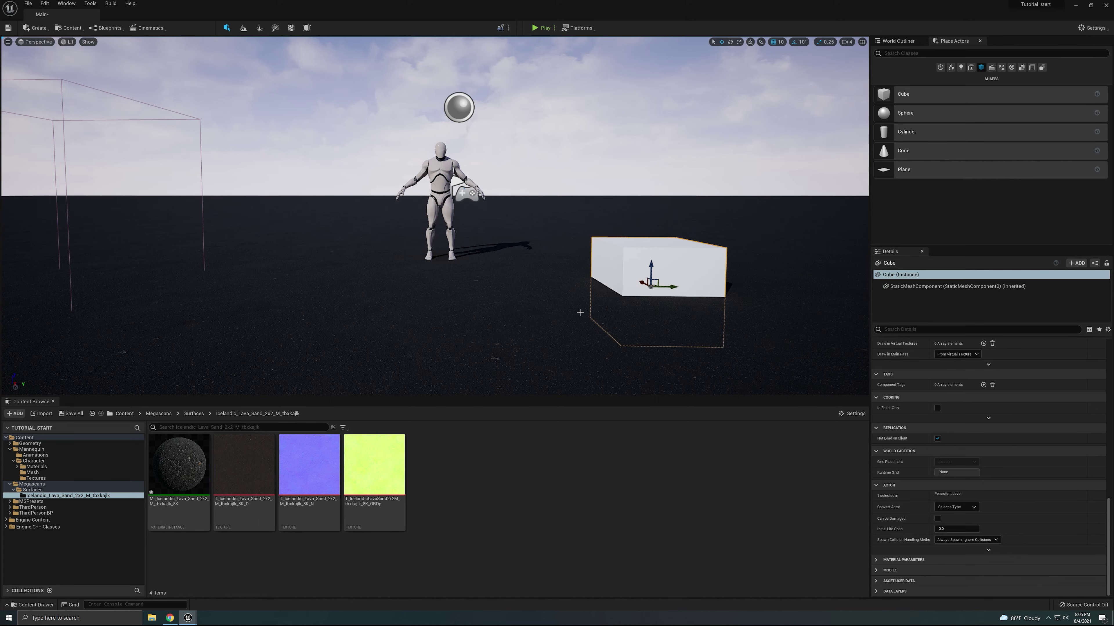
- Reposition the cube, scale it to 10 on all axes and raise it out of the ground
{"action": "right_click_drag", "start_coordinate": [580, 312], "coordinate": [584, 302]}
{"action": "left_click_drag", "start_coordinate": [423, 264], "coordinate": [399, 243]}
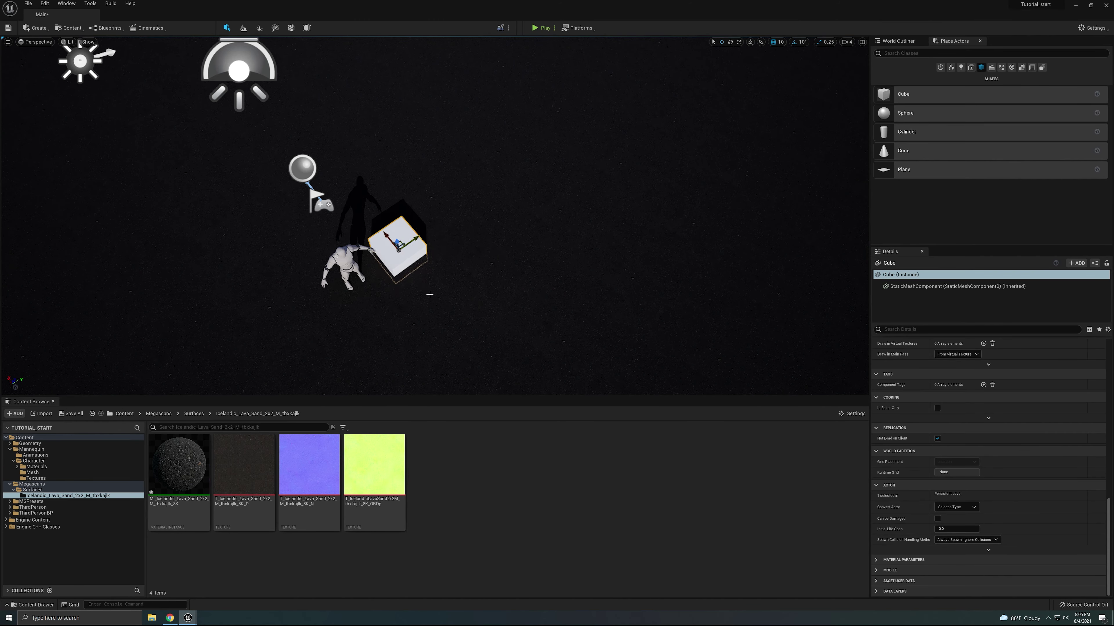
{"action": "key", "text": "w"}
{"action": "right_click_drag", "start_coordinate": [430, 294], "coordinate": [403, 289]}
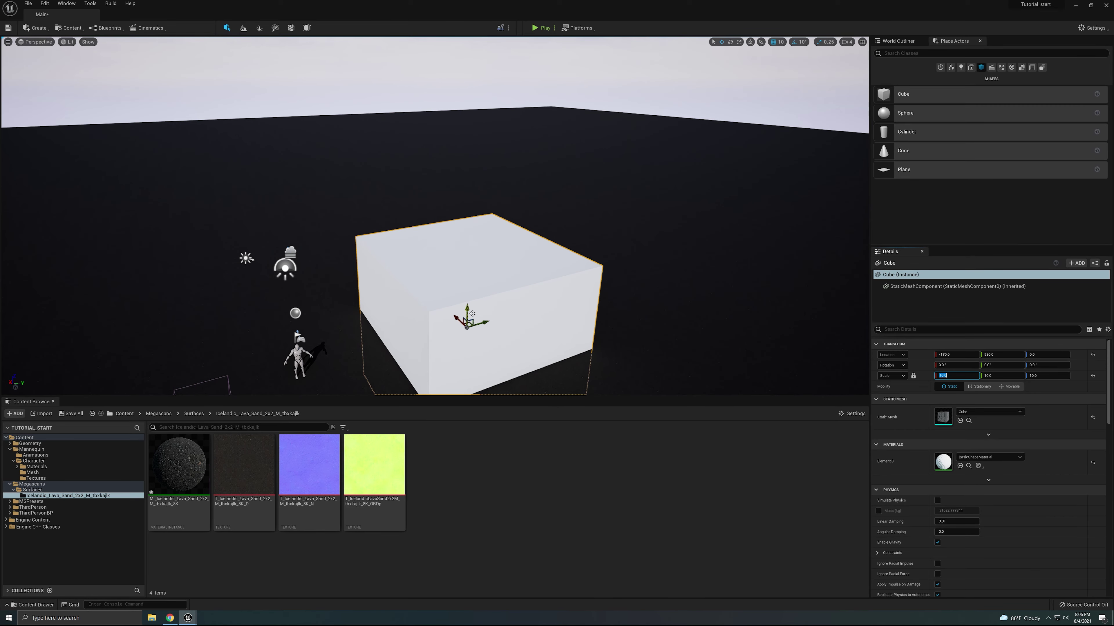
{"action": "left_click_drag", "start_coordinate": [472, 314], "coordinate": [475, 207]}
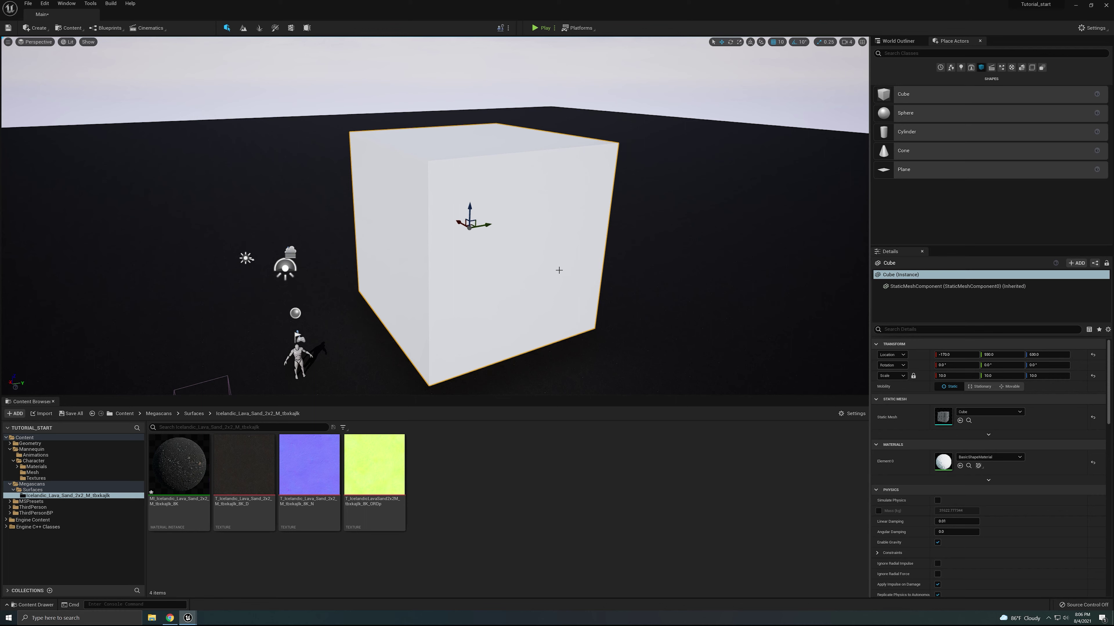
- Stretch the cube along Z into a tall monolith
{"action": "key", "text": "r"}
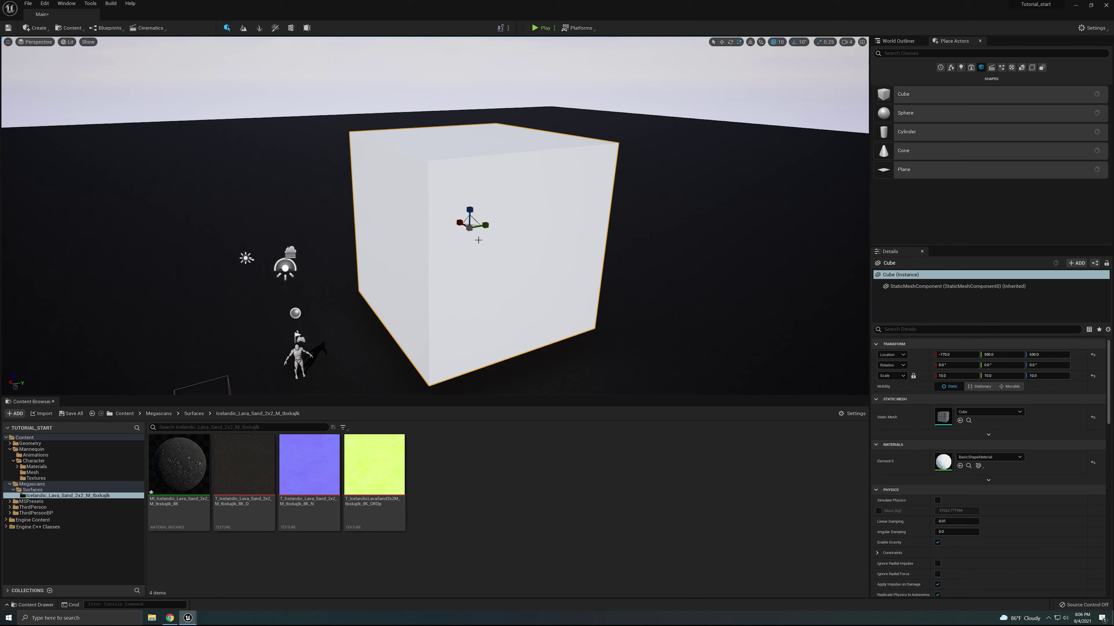
{"action": "key", "text": "w"}
{"action": "key", "text": "r"}
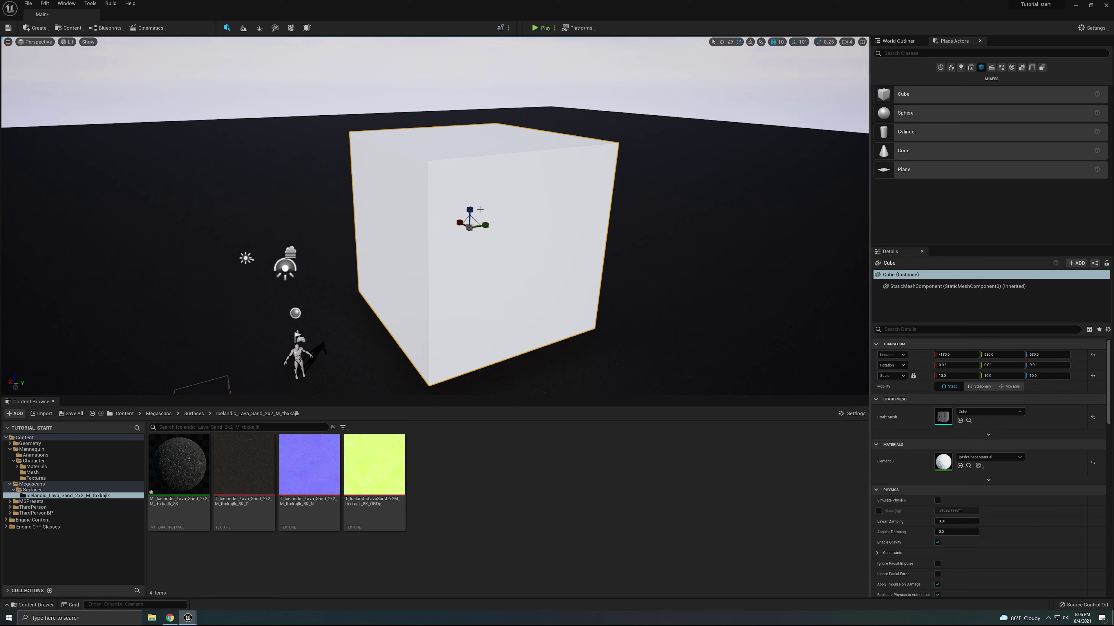
{"action": "left_click_drag", "start_coordinate": [480, 209], "coordinate": [470, 187]}
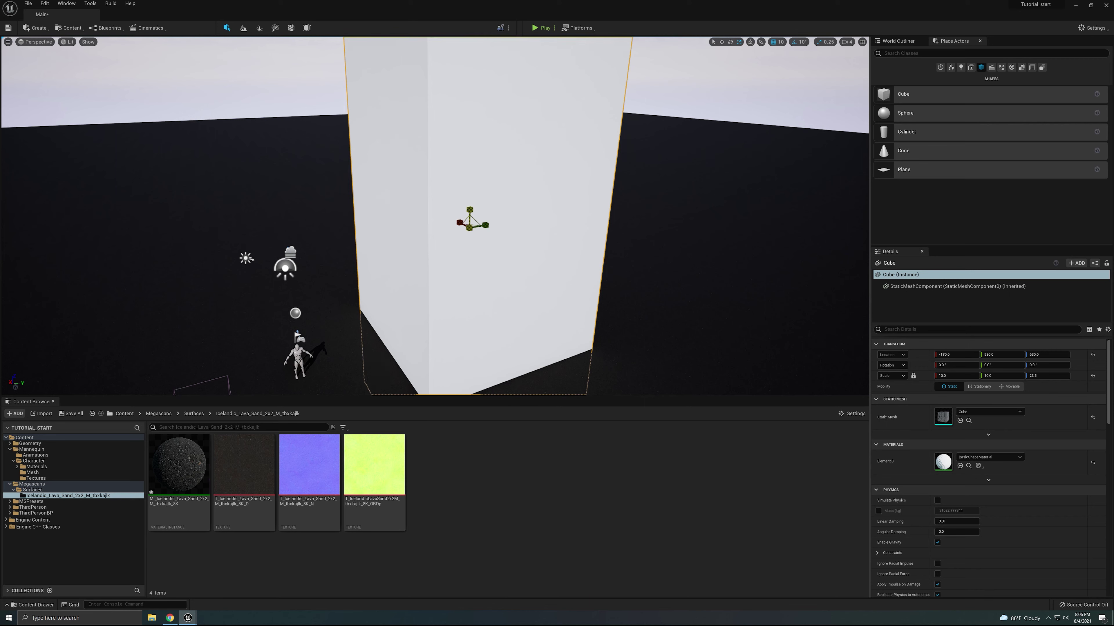
{"action": "key", "text": "s"}
{"action": "mouse_move", "coordinate": [469, 288]}
{"action": "right_mouse_down"}
{"action": "mouse_move", "coordinate": [480, 302]}
{"action": "mouse_move", "coordinate": [484, 291]}
{"action": "right_mouse_up"}
{"action": "left_click_drag", "start_coordinate": [372, 227], "coordinate": [372, 180]}
- Raise the tall block to a Z location of about 1250, keeping its base slightly below the landscape surface
{"action": "right_click_drag", "start_coordinate": [470, 361], "coordinate": [451, 345]}
{"action": "key", "text": "w"}
{"action": "left_click_drag", "start_coordinate": [442, 291], "coordinate": [442, 230]}
{"action": "key", "text": "r"}
{"action": "key", "text": "w"}
{"action": "right_click_drag", "start_coordinate": [442, 230], "coordinate": [425, 264]}
{"action": "key", "text": "w"}
- Look through CineCameraActor1 and set its Current Focal Length to 30
{"action": "left_click", "coordinate": [30, 41]}
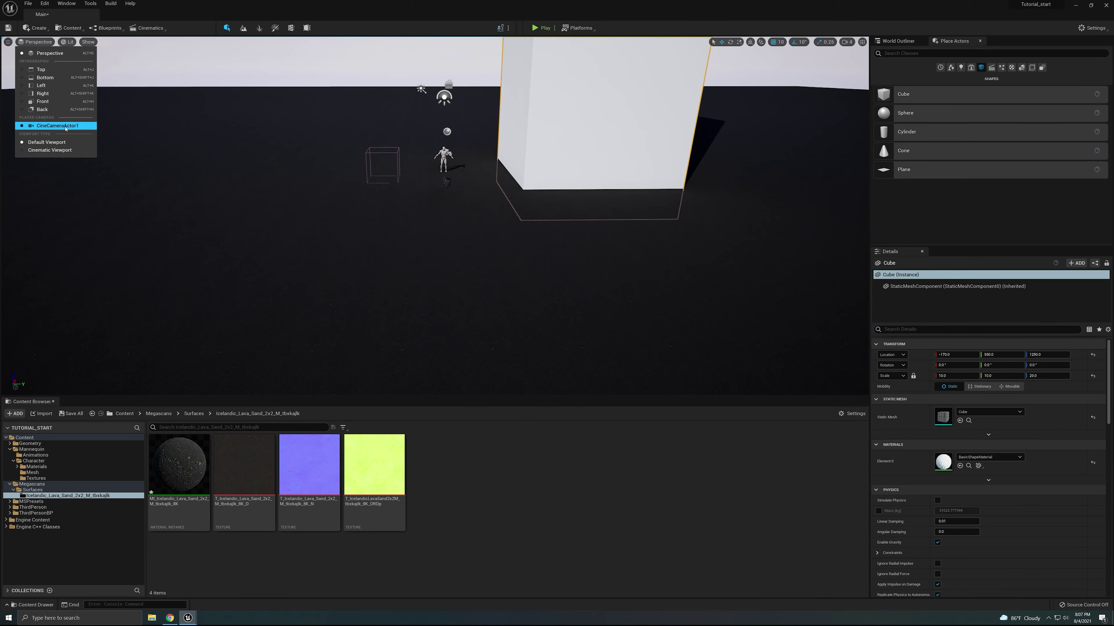
{"action": "mouse_move", "coordinate": [53, 127]}
{"action": "left_click", "coordinate": [136, 138]}
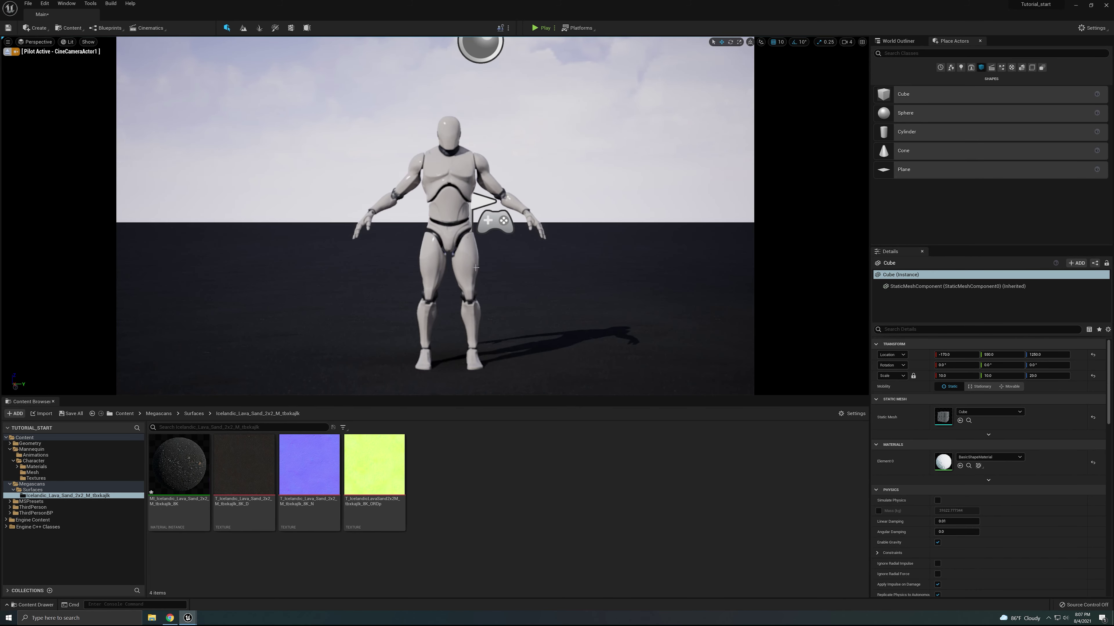
{"action": "scroll", "coordinate": [1042, 478], "scroll_direction": "down", "scroll_amount": 3}
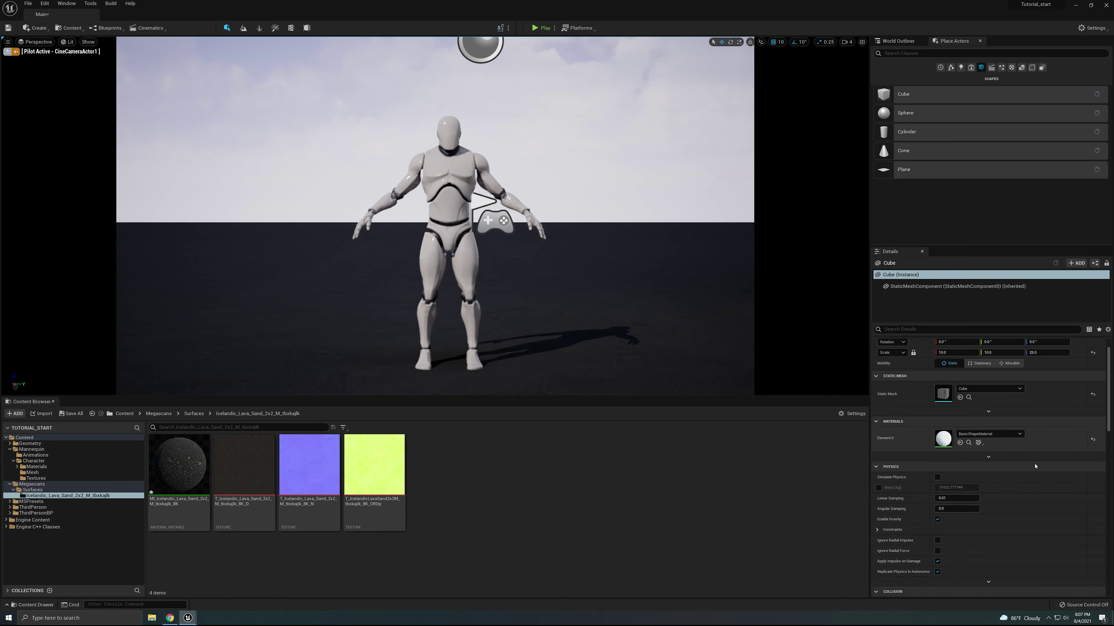
{"action": "scroll", "coordinate": [1042, 478], "scroll_direction": "up", "scroll_amount": 2}
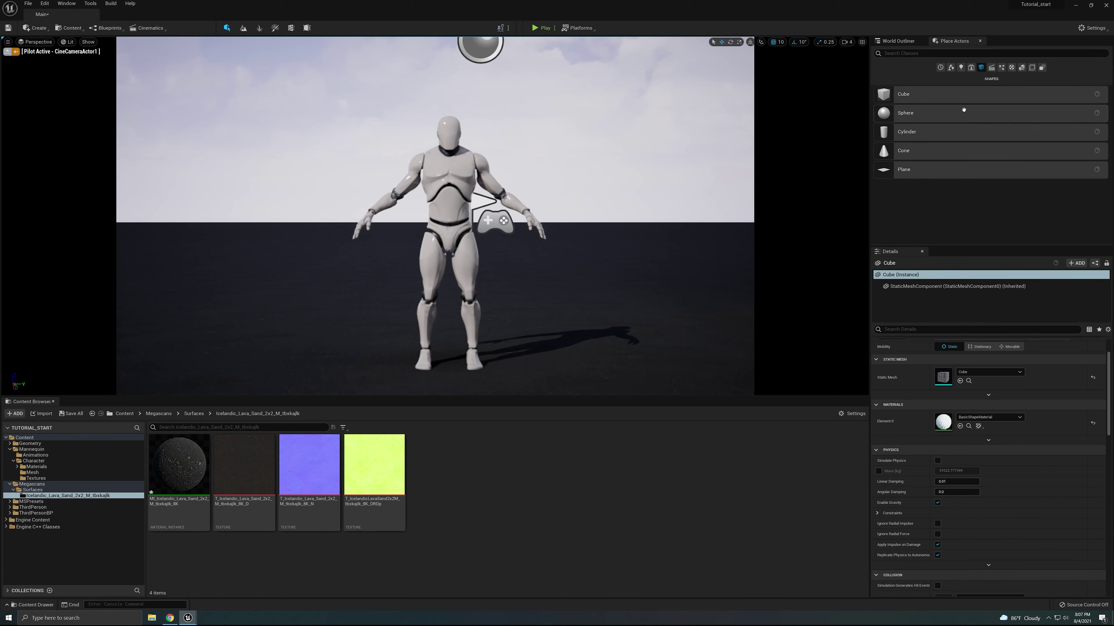
{"action": "left_click", "coordinate": [898, 41]}
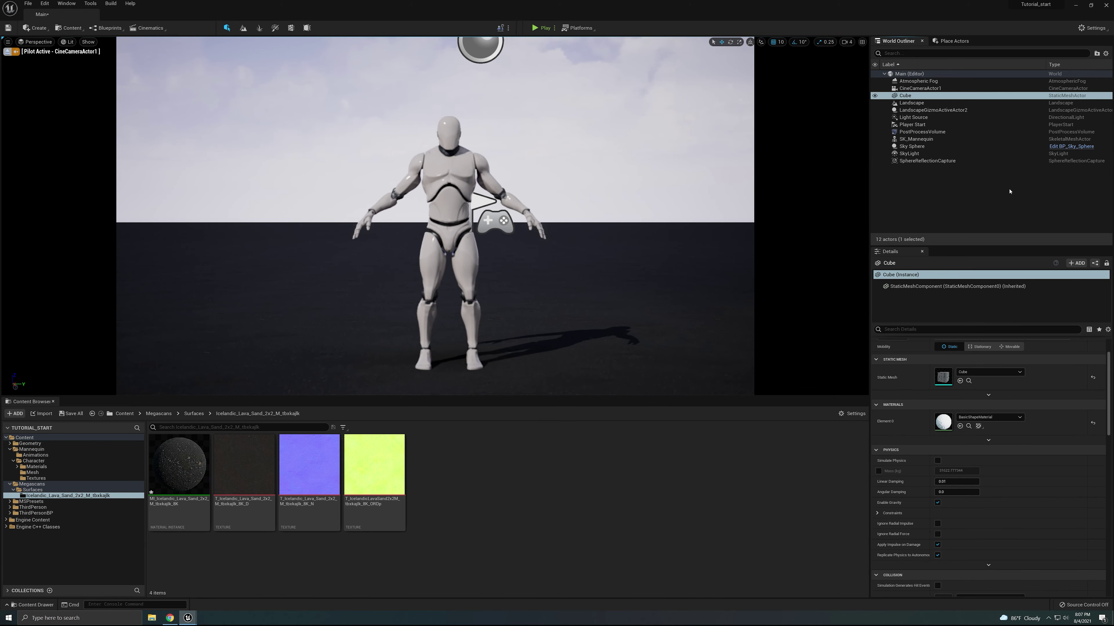
{"action": "left_click", "coordinate": [918, 88]}
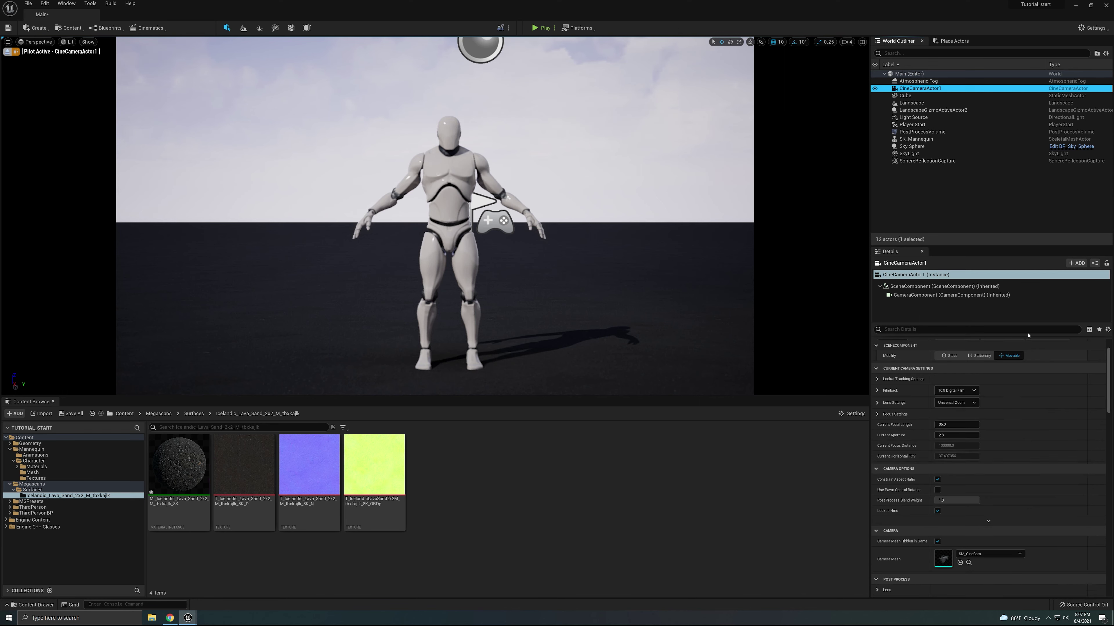
{"action": "left_click", "coordinate": [956, 425]}
{"action": "type", "text": "30"}
{"action": "key", "text": "Return"}
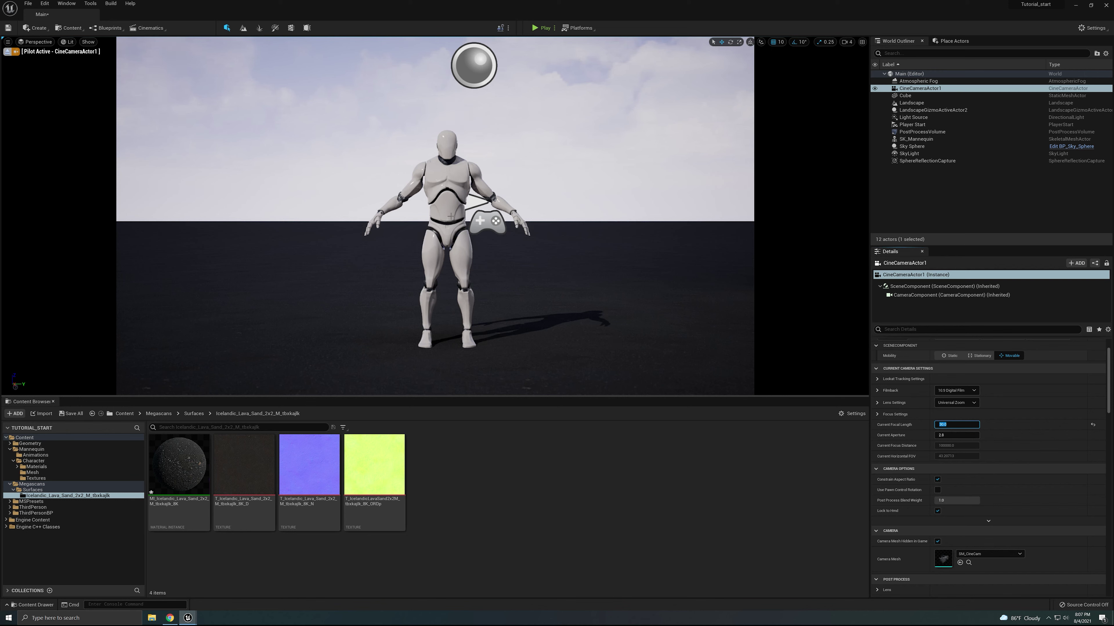
- Pull CineCameraActor1 back from the mannequin until the tall block comes into frame
{"action": "right_click_drag", "start_coordinate": [451, 217], "coordinate": [451, 216]}
{"action": "key", "text": "s"}
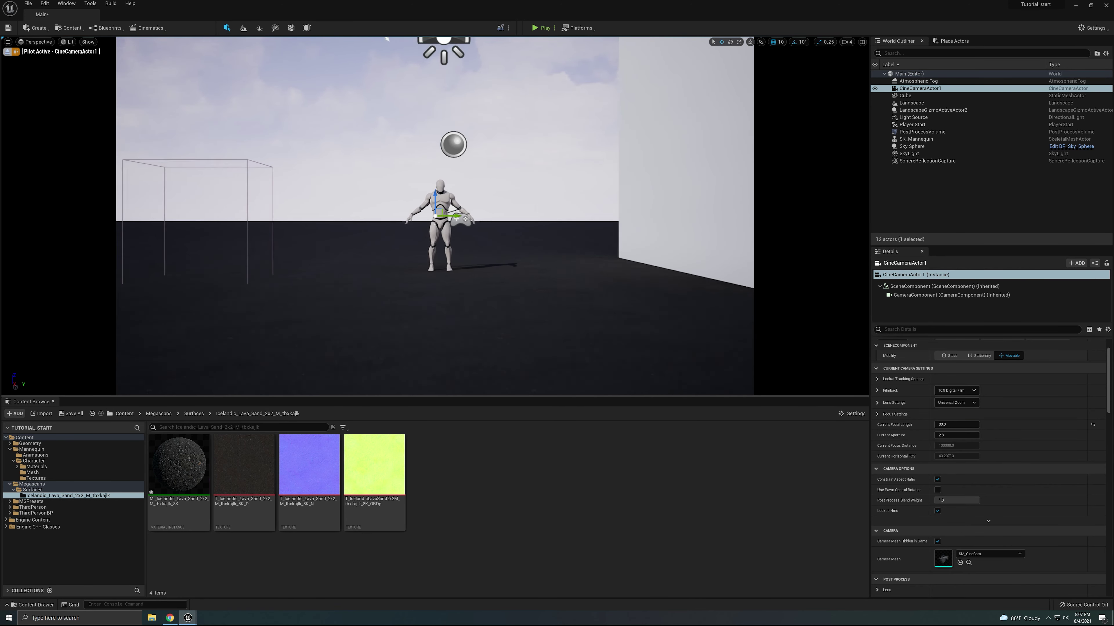
{"action": "key", "text": "w"}
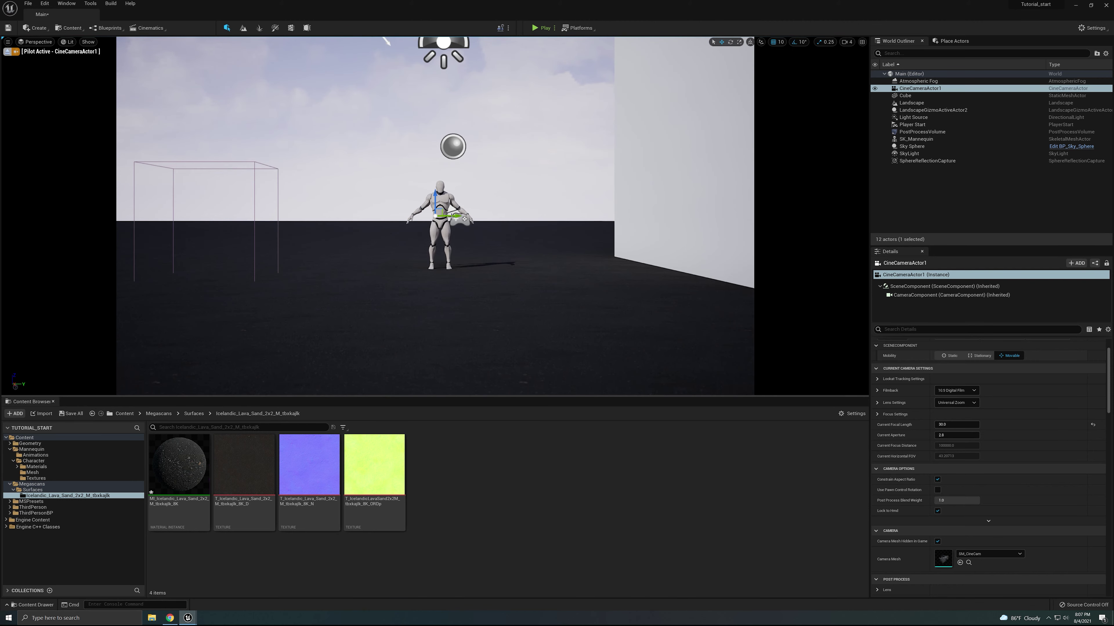
- Stop piloting the camera and move the tall block along X, away from the camera
{"action": "left_click", "coordinate": [672, 260]}
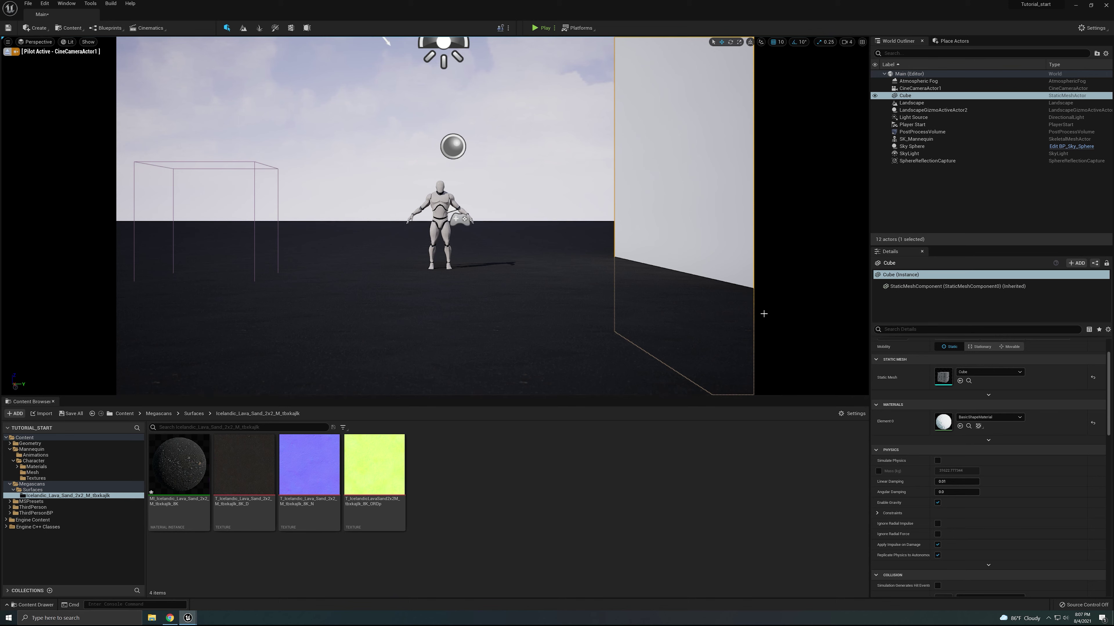
{"action": "left_click", "coordinate": [9, 54]}
{"action": "right_click_drag", "start_coordinate": [284, 145], "coordinate": [371, 106]}
{"action": "key", "text": "s"}
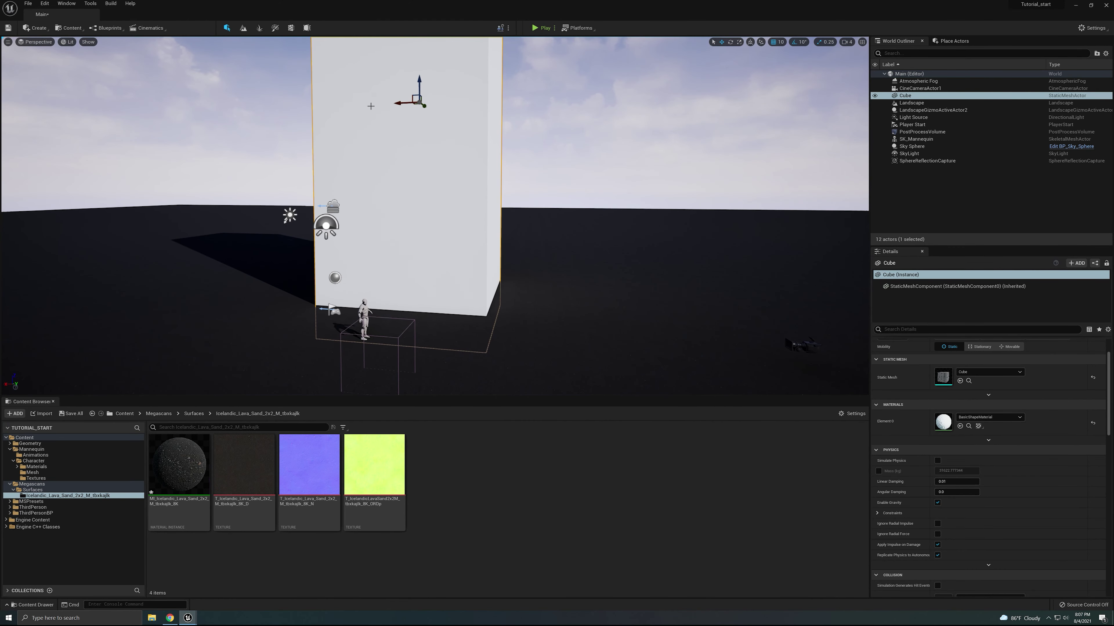
{"action": "left_click_drag", "start_coordinate": [397, 104], "coordinate": [289, 104]}
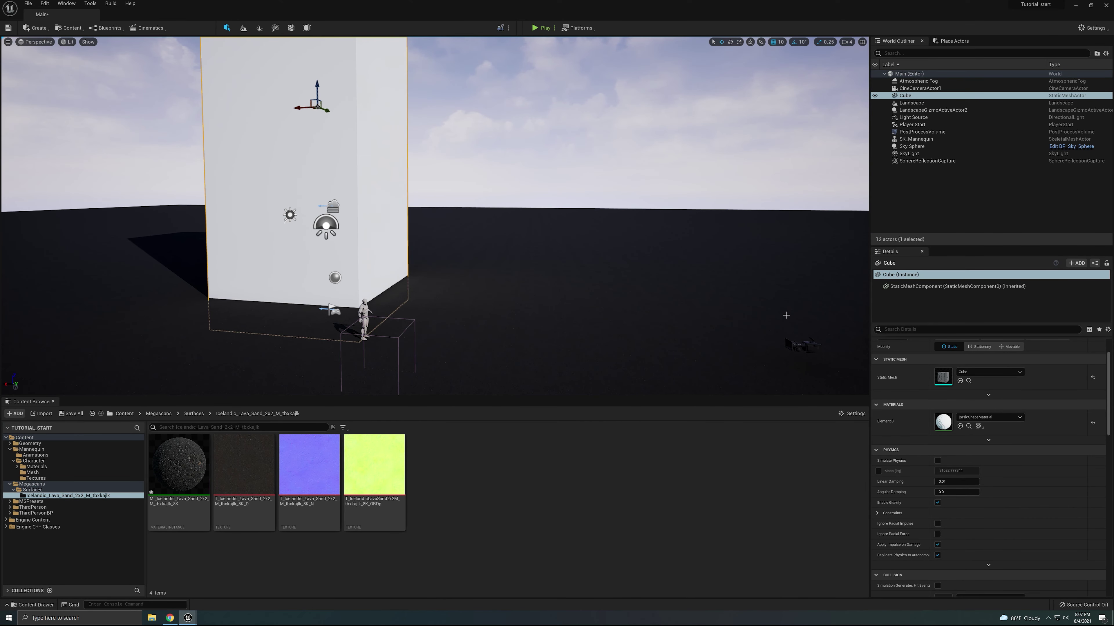
- Slide the tall block along Y closer to the mannequin and check the framing in the CineCameraActor1 preview
{"action": "left_click", "coordinate": [814, 351]}
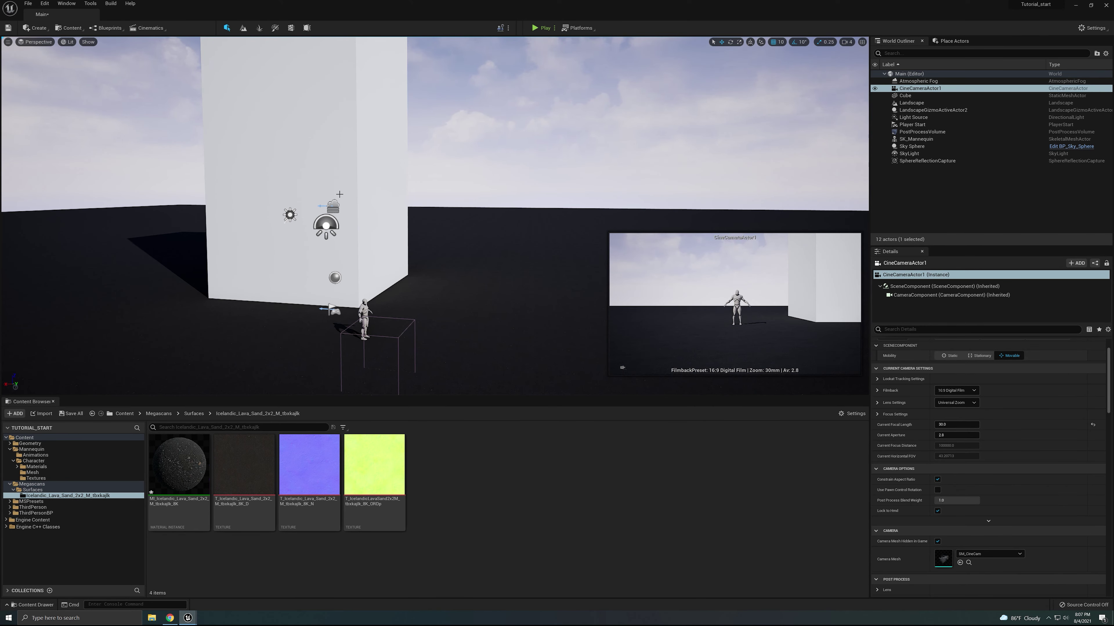
{"action": "left_click", "coordinate": [340, 213]}
{"action": "left_click_drag", "start_coordinate": [329, 115], "coordinate": [308, 116]}
{"action": "left_click", "coordinate": [803, 349]}
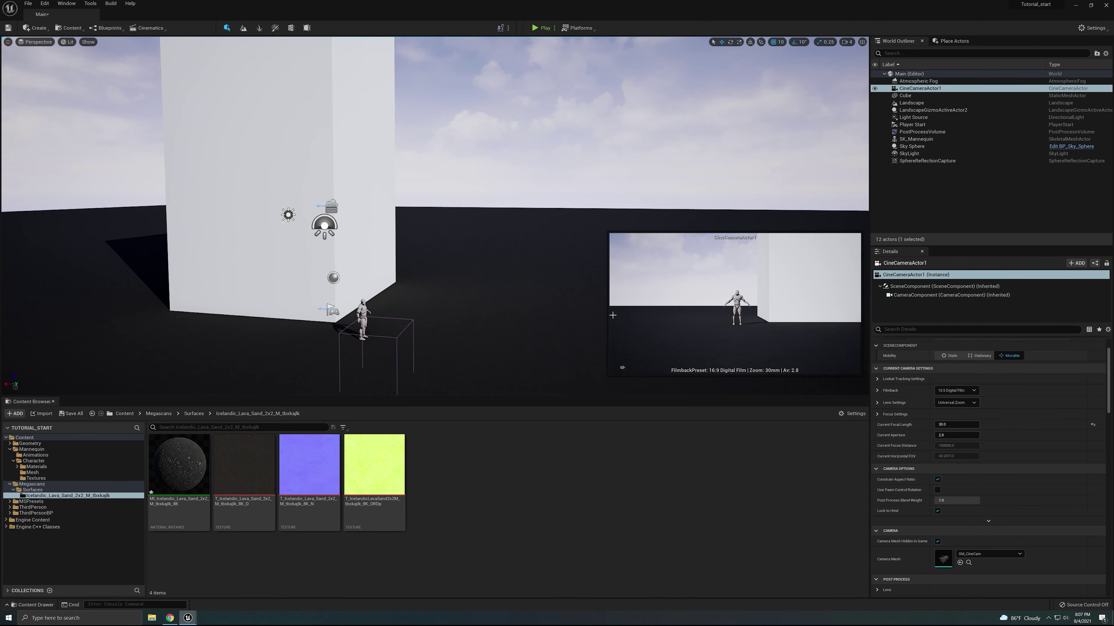
- Scale the tall block down proportionally to 6 on X and Y, lower it into the ground and check the camera preview
{"action": "left_click", "coordinate": [360, 154]}
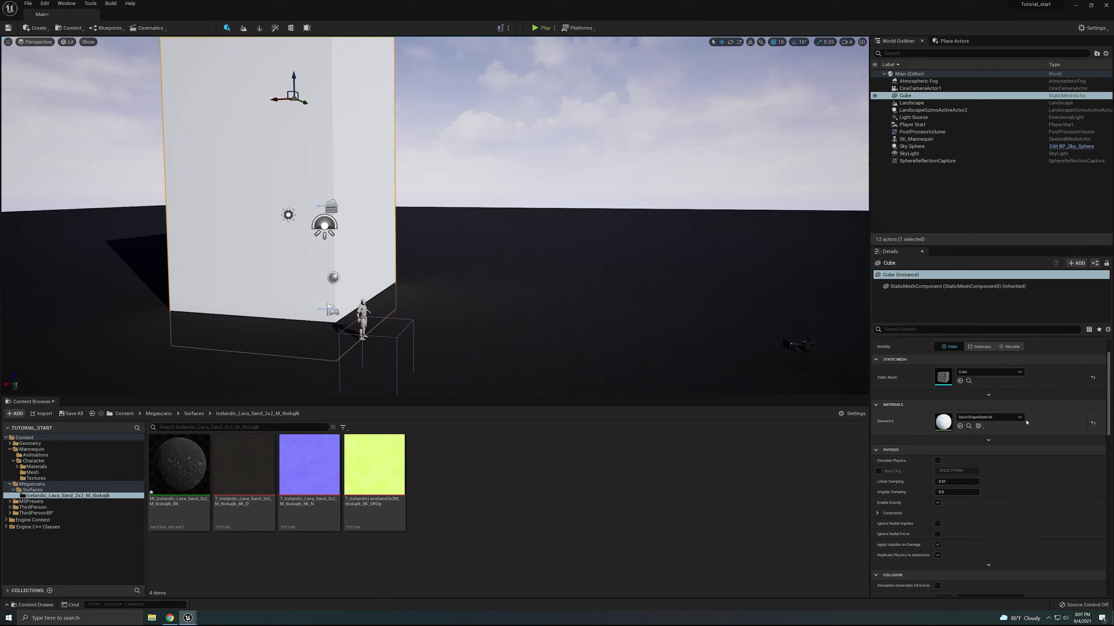
{"action": "scroll", "coordinate": [1026, 423], "scroll_direction": "up", "scroll_amount": 2}
{"action": "left_click", "coordinate": [956, 376]}
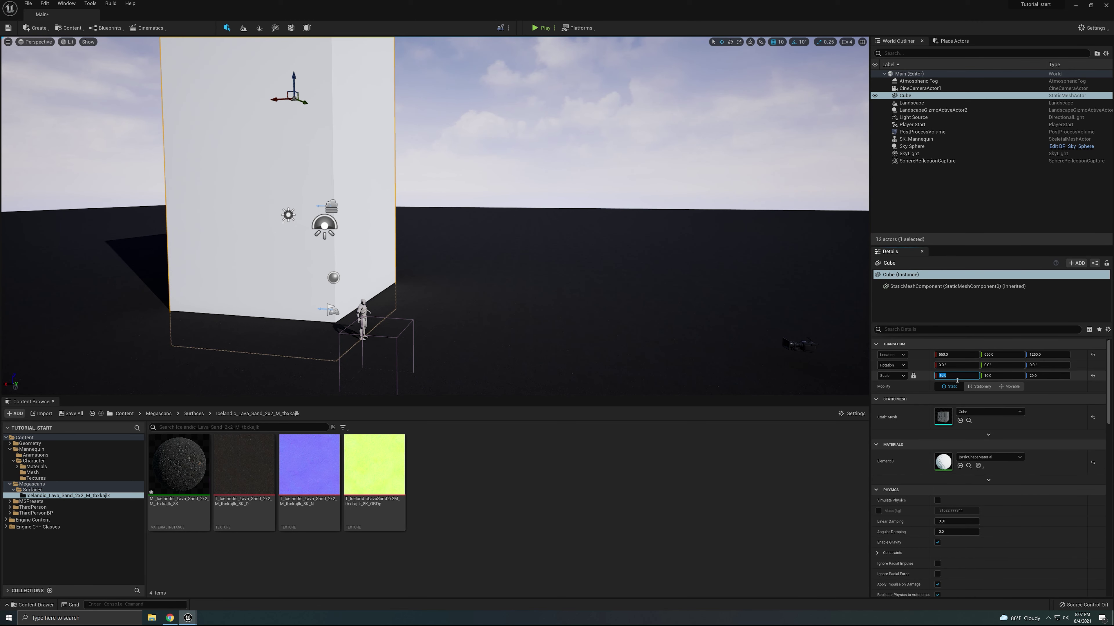
{"action": "key", "text": "Return"}
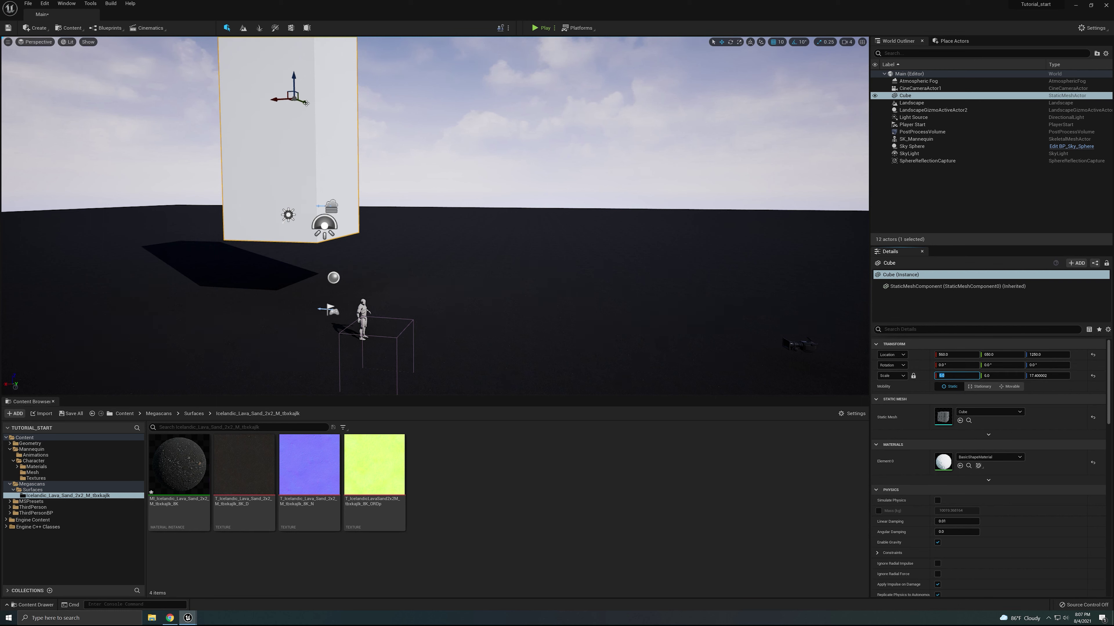
{"action": "left_click_drag", "start_coordinate": [305, 103], "coordinate": [306, 175]}
{"action": "left_click", "coordinate": [798, 346]}
{"action": "right_click_drag", "start_coordinate": [798, 346], "coordinate": [859, 373]}
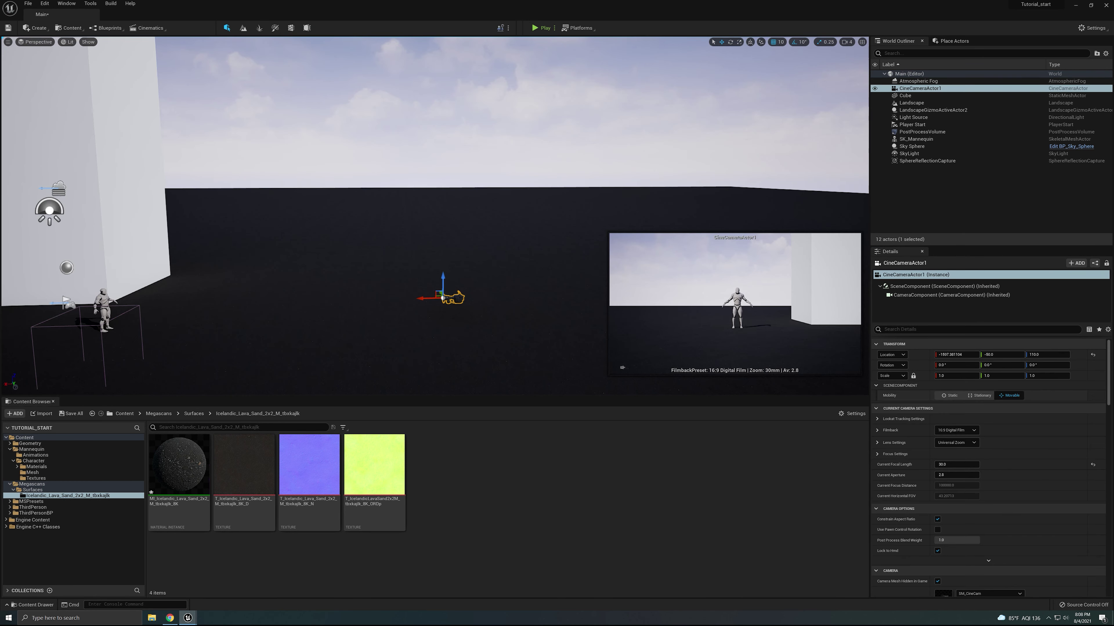
- Duplicate the tall block along X, placing the copy behind the original
{"action": "left_click", "coordinate": [149, 184]}
{"action": "mouse_move", "coordinate": [323, 294]}
{"action": "right_mouse_down"}
{"action": "mouse_move", "coordinate": [236, 210]}
{"action": "mouse_move", "coordinate": [333, 307]}
{"action": "right_mouse_up"}
{"action": "right_click_drag", "start_coordinate": [458, 138], "coordinate": [374, 190]}
{"action": "key", "text": "s"}
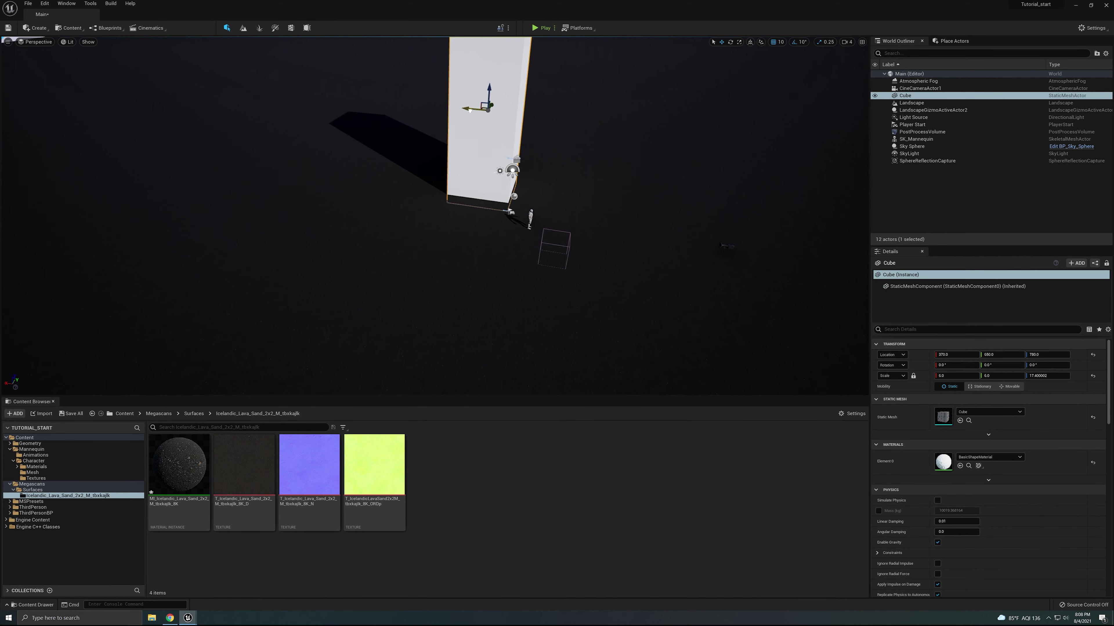
{"action": "left_click_drag", "start_coordinate": [470, 110], "coordinate": [90, 132]}
{"action": "key", "text": "ctrl+z"}
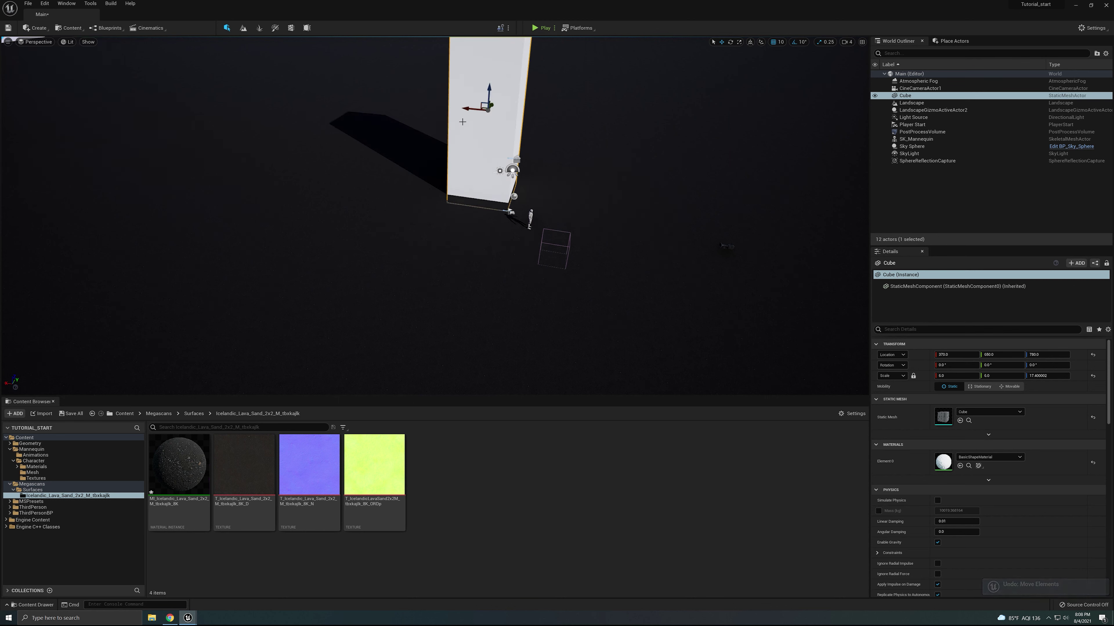
{"action": "left_click_drag", "start_coordinate": [468, 109], "coordinate": [366, 148], "text": "alt"}
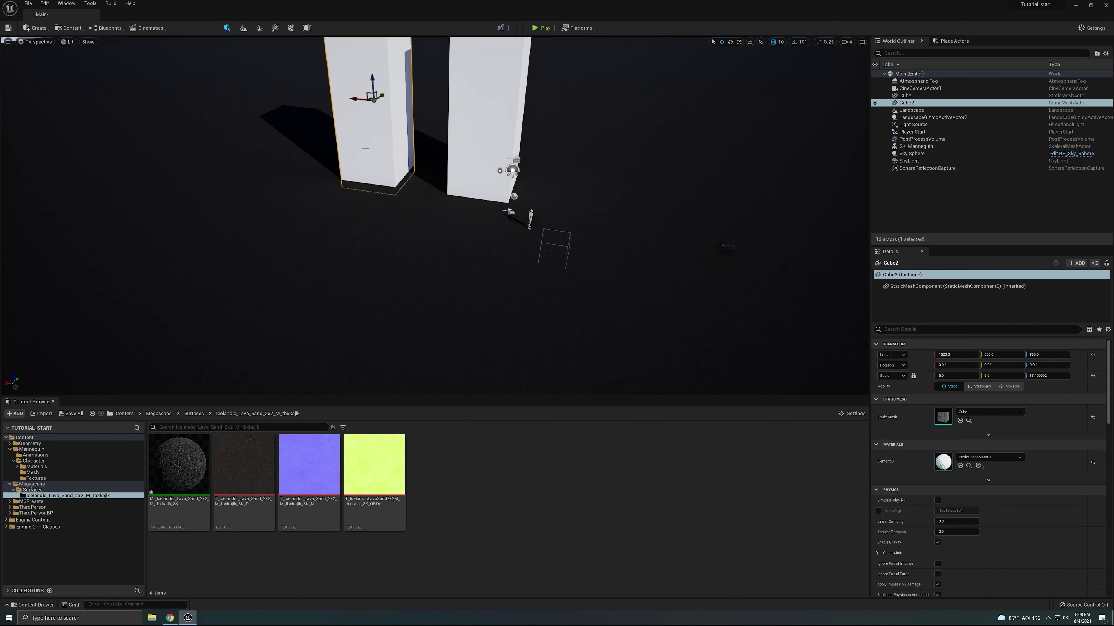
{"action": "right_click_drag", "start_coordinate": [443, 224], "coordinate": [164, 165]}
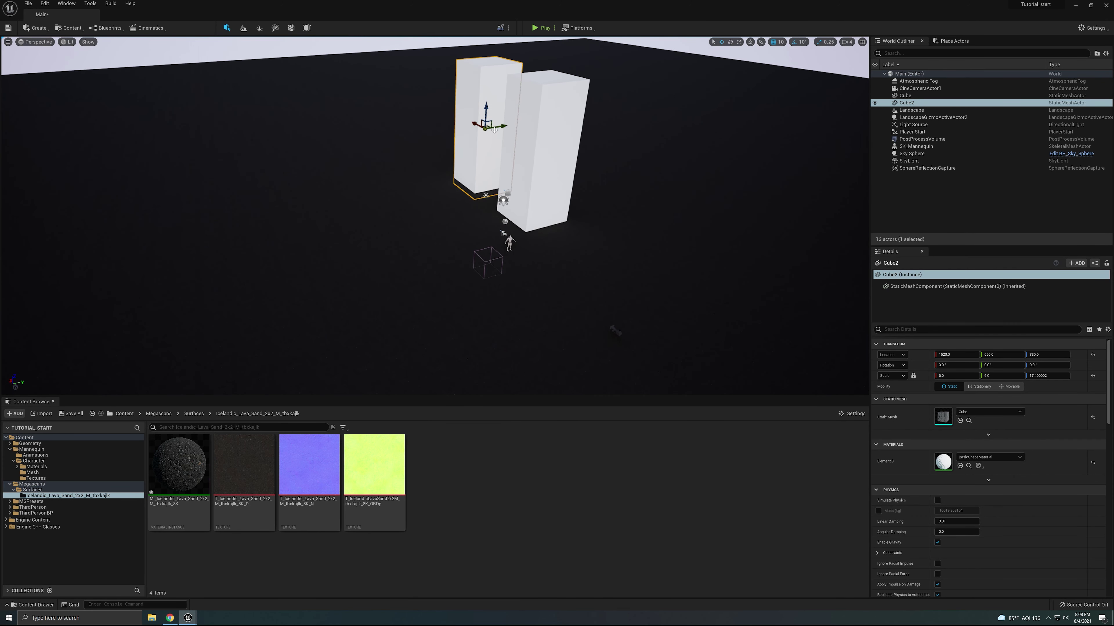
- Shift the copied block along Y to about 150 and look through CineCameraActor1
{"action": "left_click_drag", "start_coordinate": [494, 130], "coordinate": [458, 131]}
{"action": "left_click", "coordinate": [44, 44]}
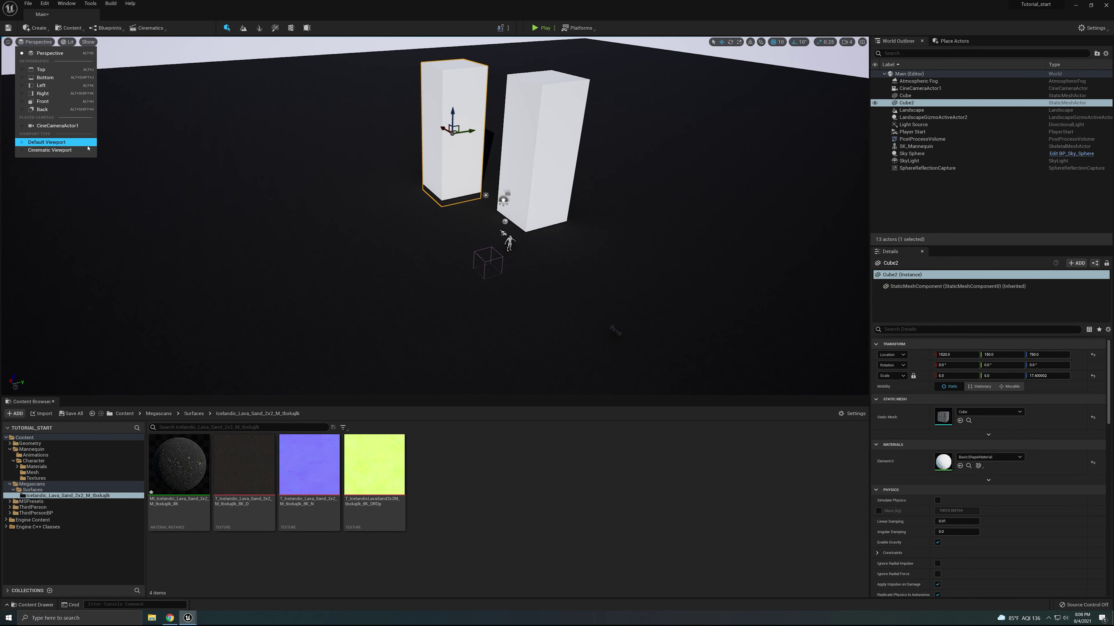
{"action": "left_click", "coordinate": [75, 126]}
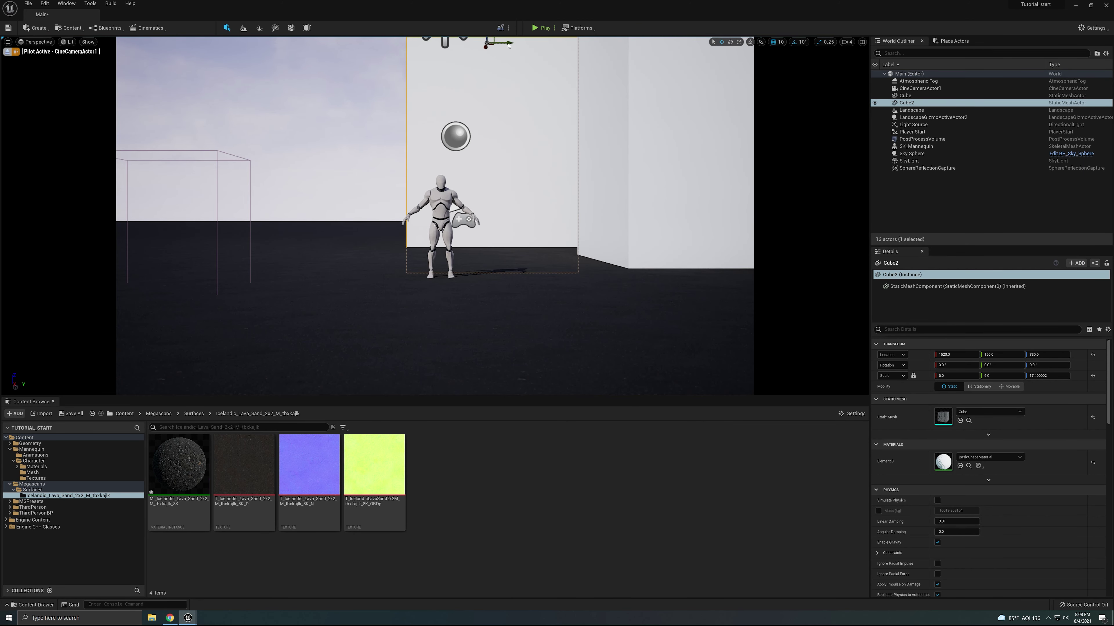
- Push the copied block far into the background, on the mannequin's opposite side from the original, at about Y -2130
{"action": "left_click_drag", "start_coordinate": [509, 42], "coordinate": [305, 153]}
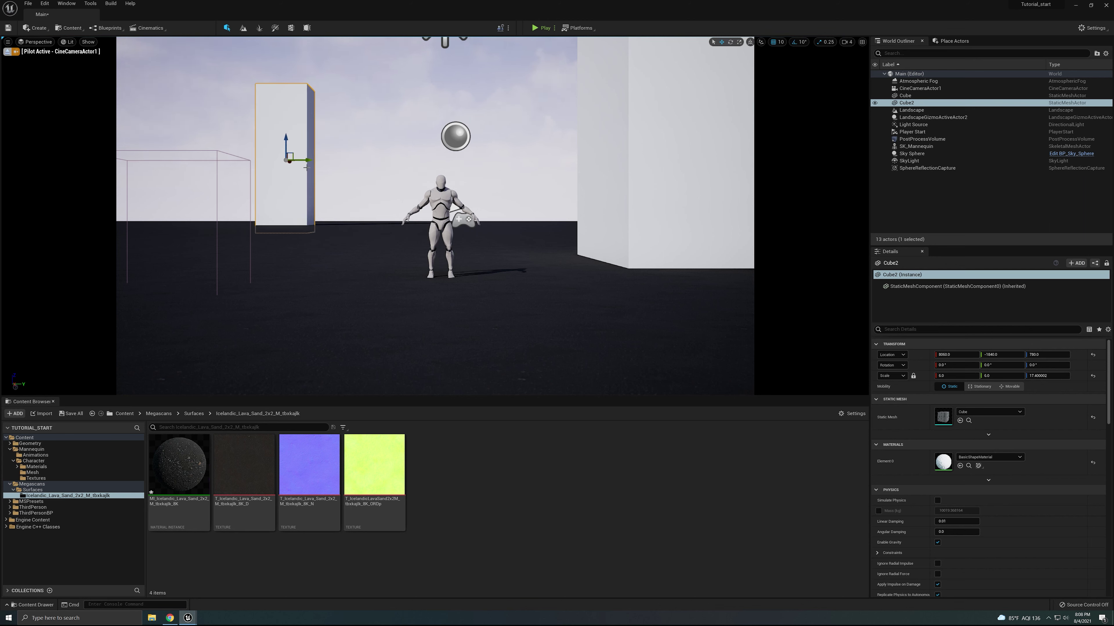
{"action": "left_click_drag", "start_coordinate": [306, 167], "coordinate": [312, 236]}
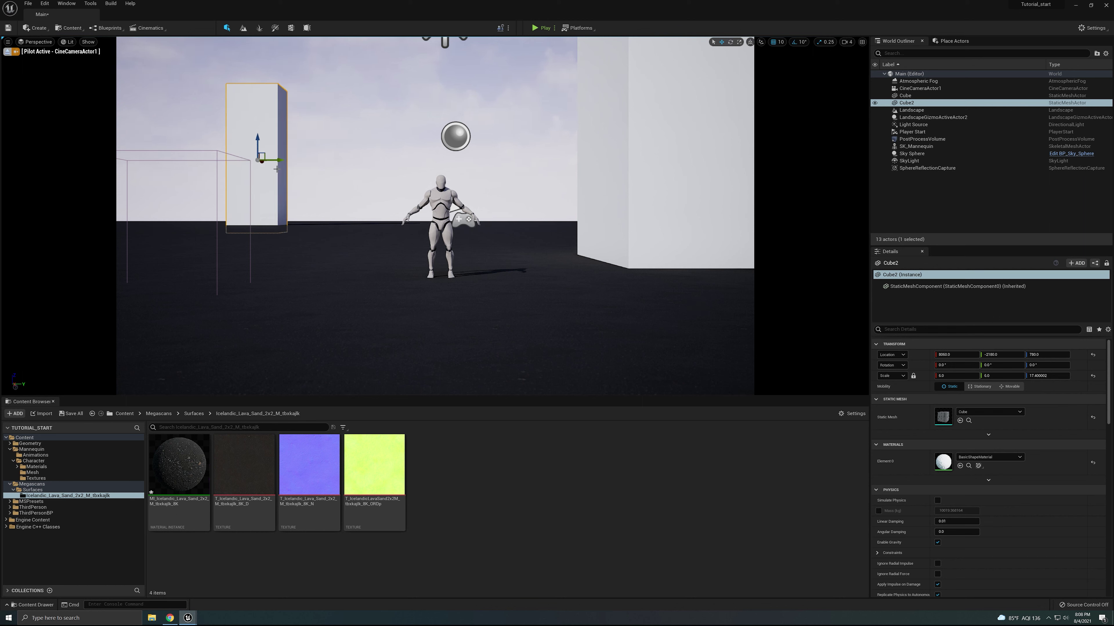
{"action": "left_click_drag", "start_coordinate": [271, 161], "coordinate": [276, 161]}
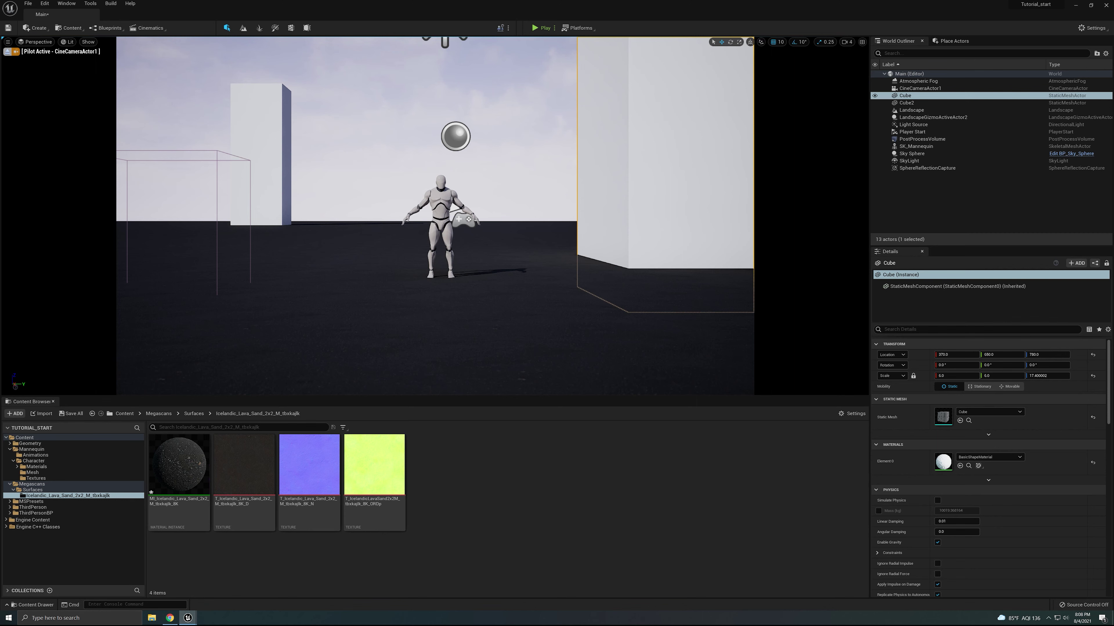
{"action": "left_click", "coordinate": [290, 210]}
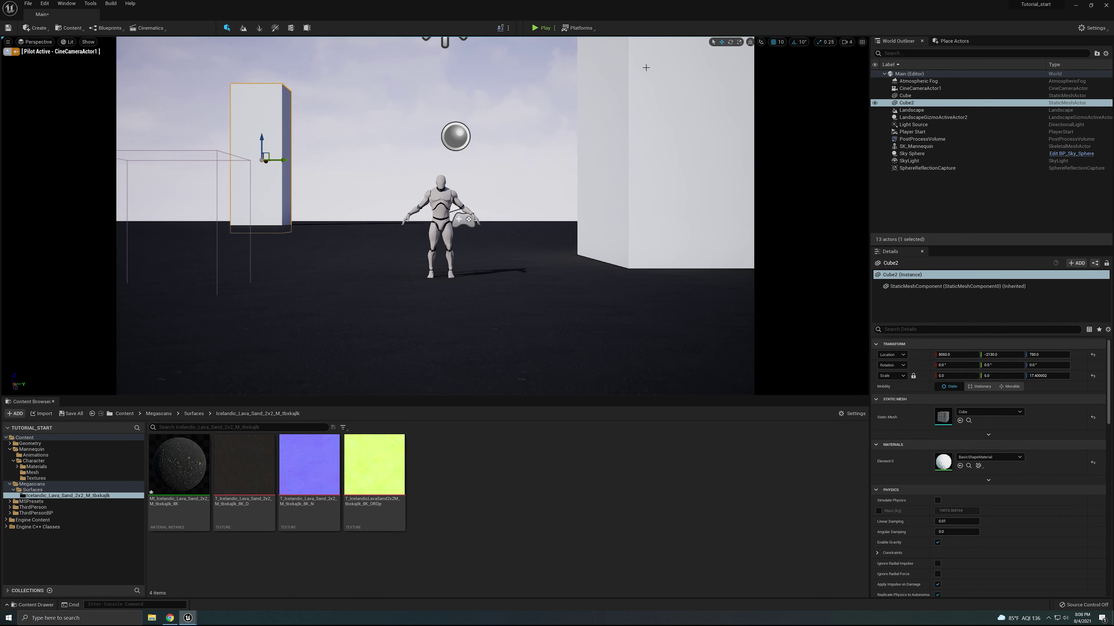